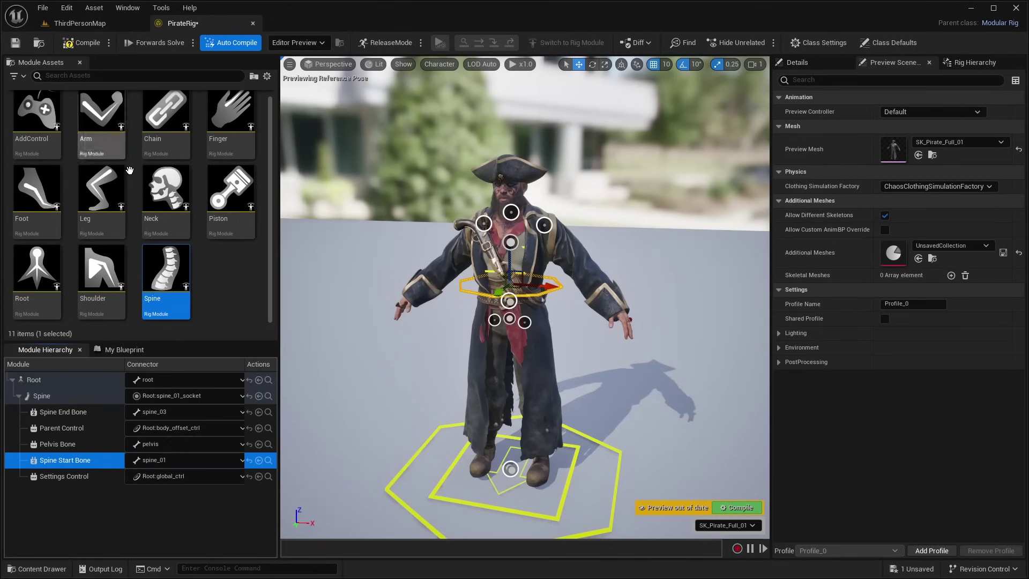
- Attach the Shoulder rig module to the shoulder_l socket on the pirate's left shoulder
click(107, 274)
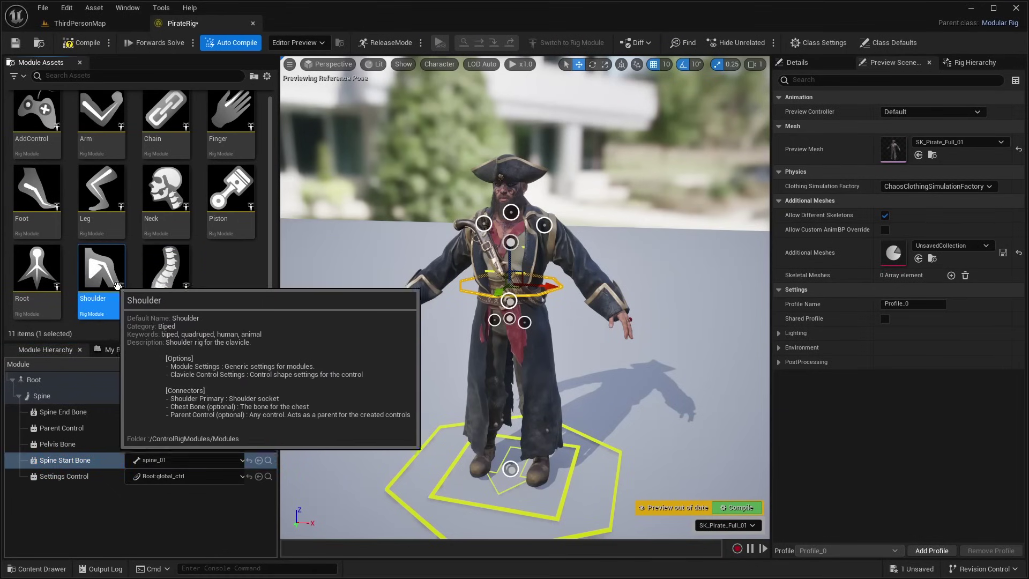
drag(107, 274, 545, 226)
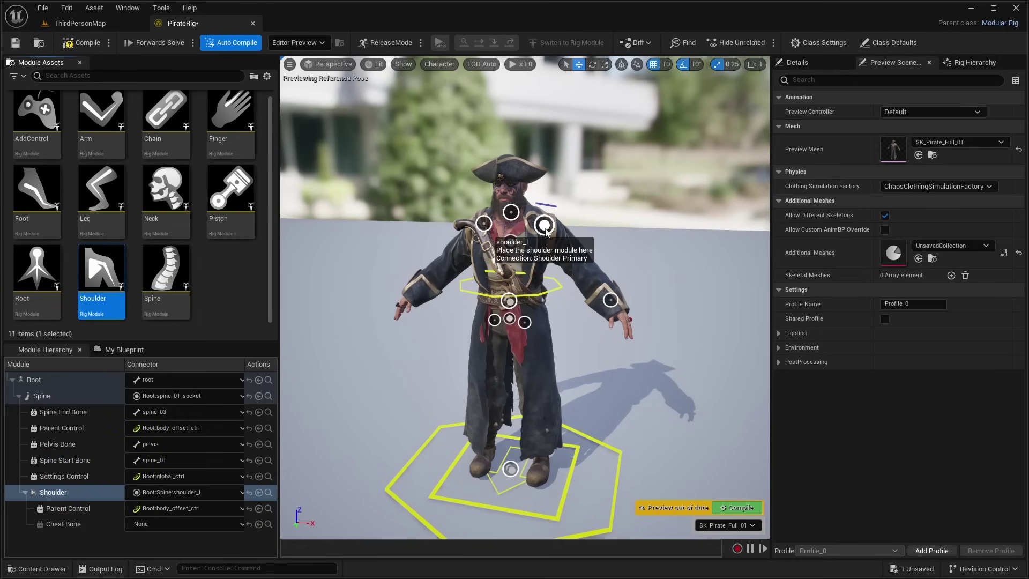
scroll(615, 202, up, 4)
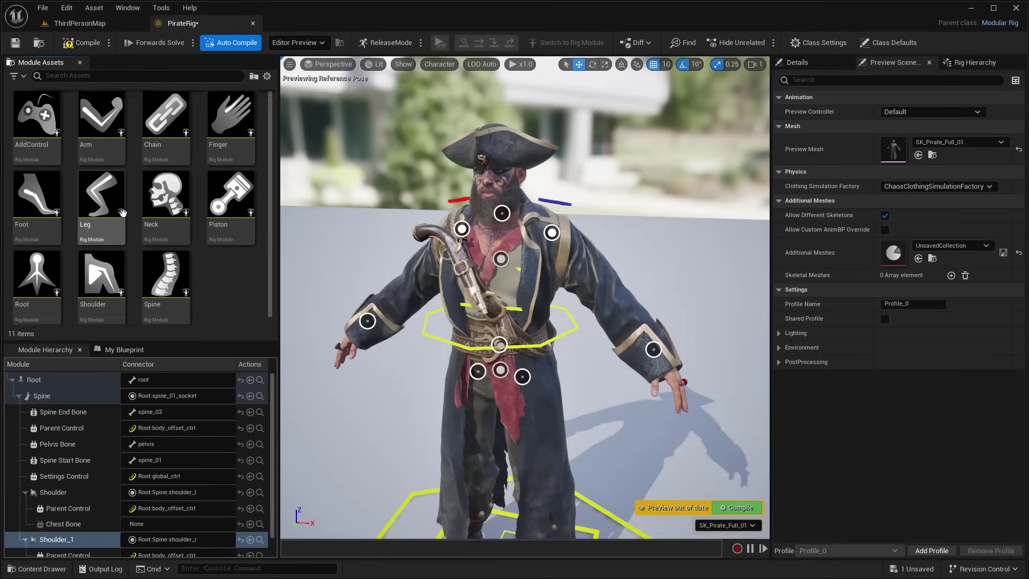
- Attach the Arm module to the pirate's left hand socket and the Leg module to the right thigh socket
click(101, 116)
drag(101, 116, 653, 349)
right_drag(685, 286, 750, 316)
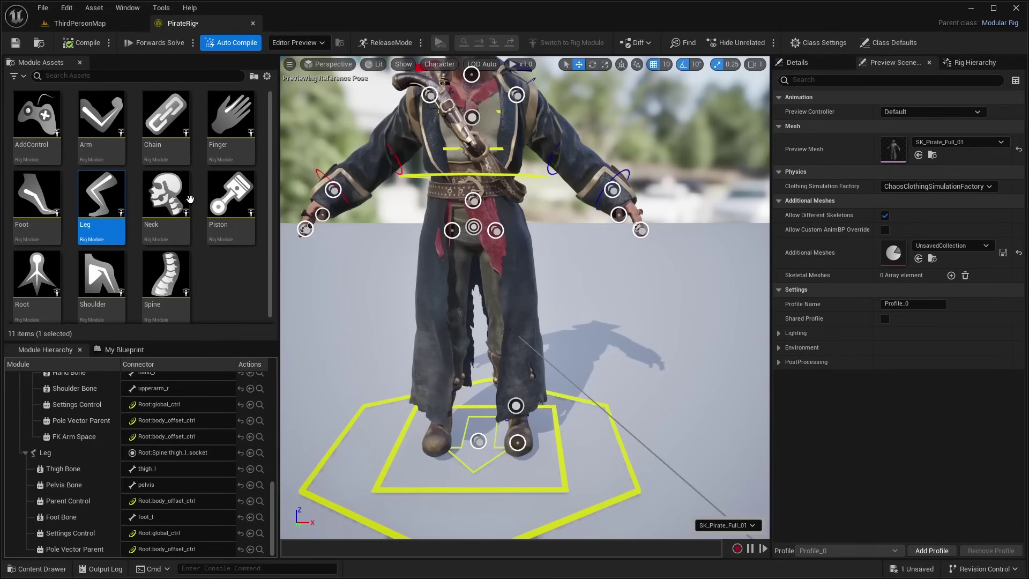
drag(95, 201, 457, 246)
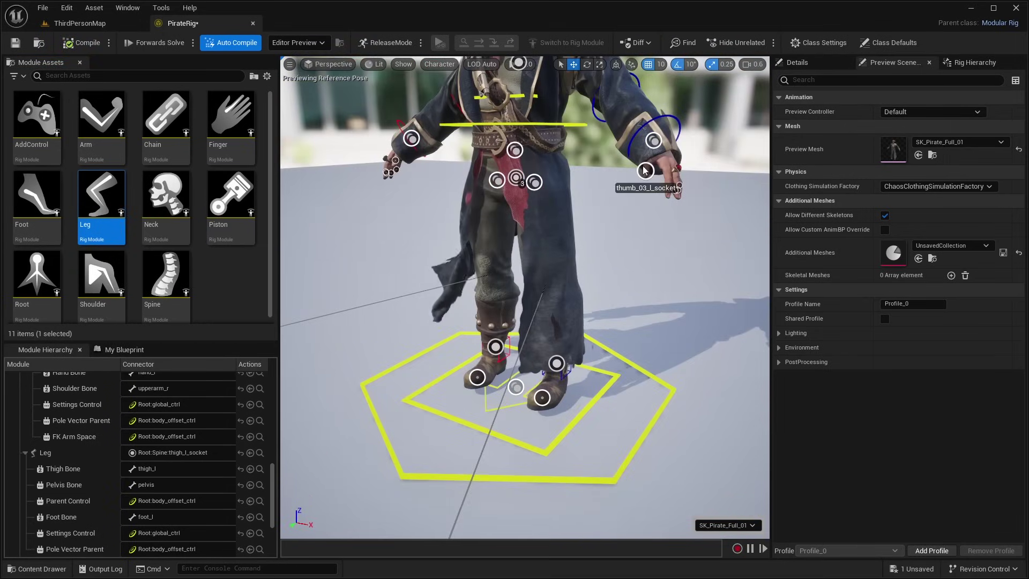
- Move the pirate's body control and left foot control in the preview to test the rig
right_drag(557, 351, 557, 274)
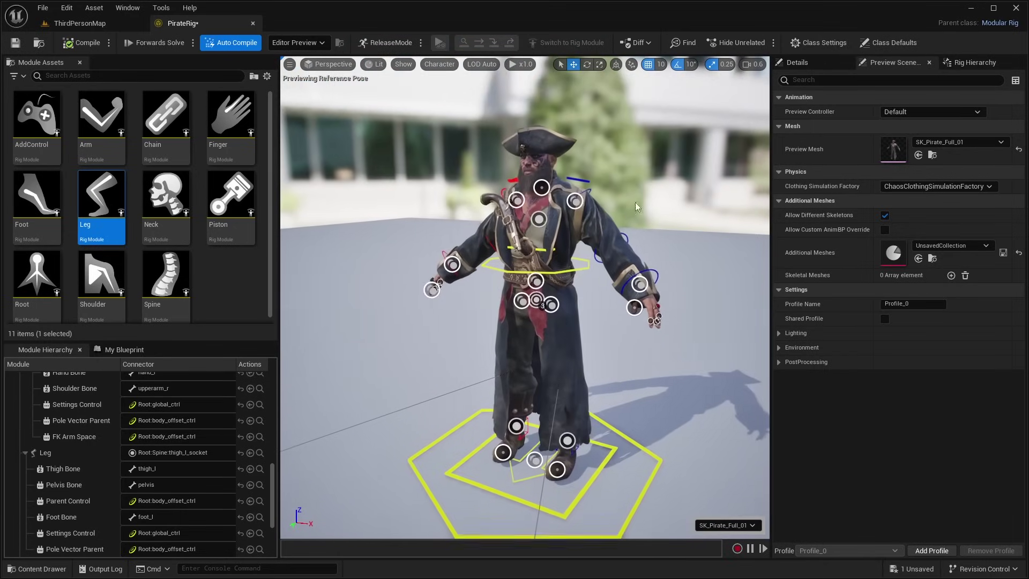
click(557, 273)
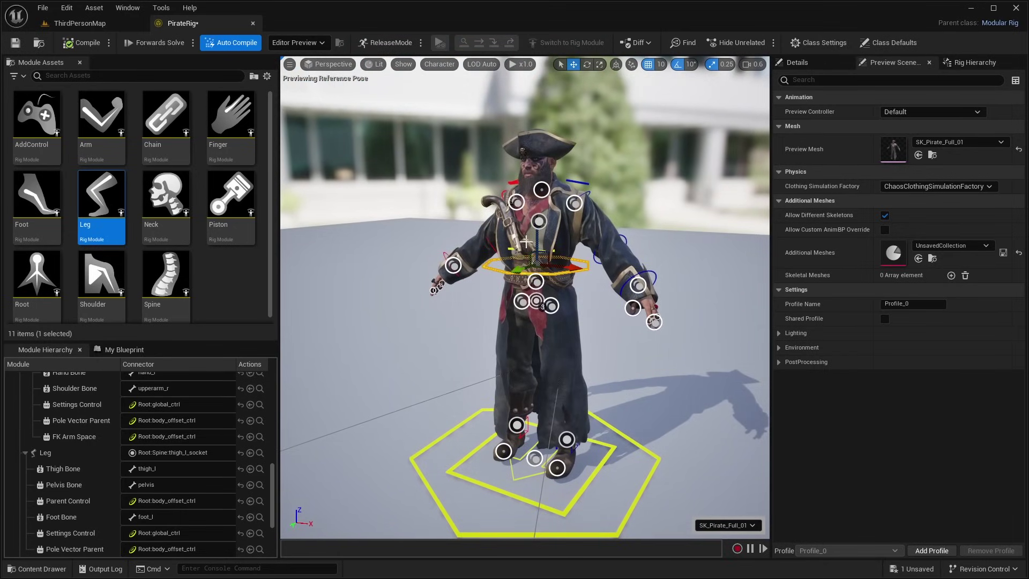
drag(530, 242, 545, 294)
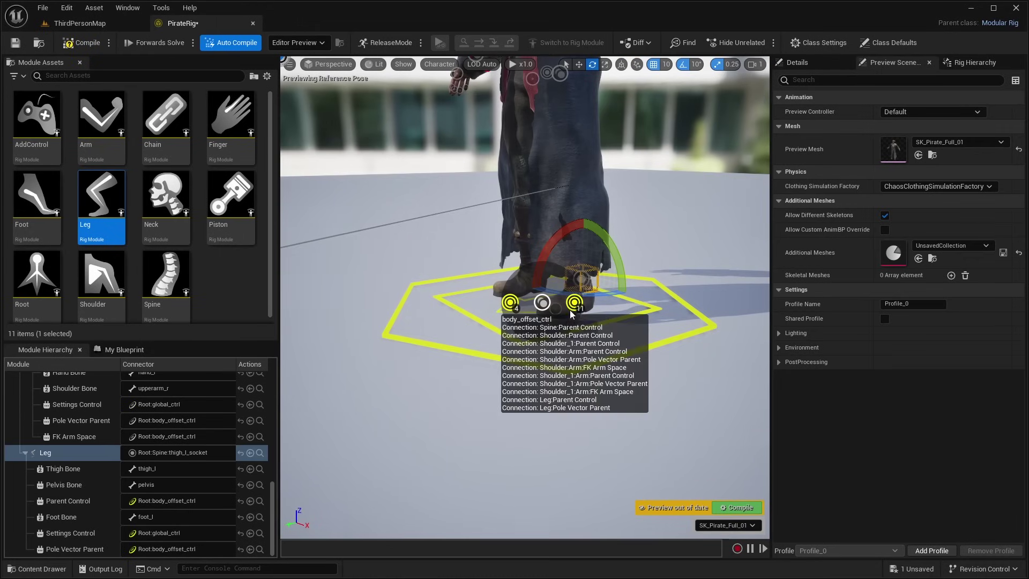
scroll(522, 415, down, 1)
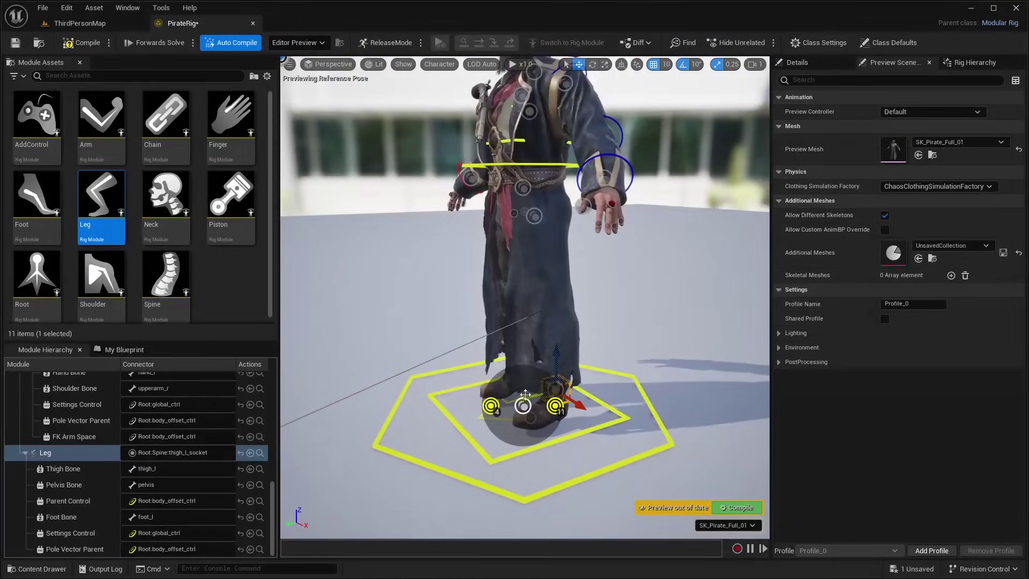
drag(520, 397, 451, 416)
drag(484, 373, 697, 306)
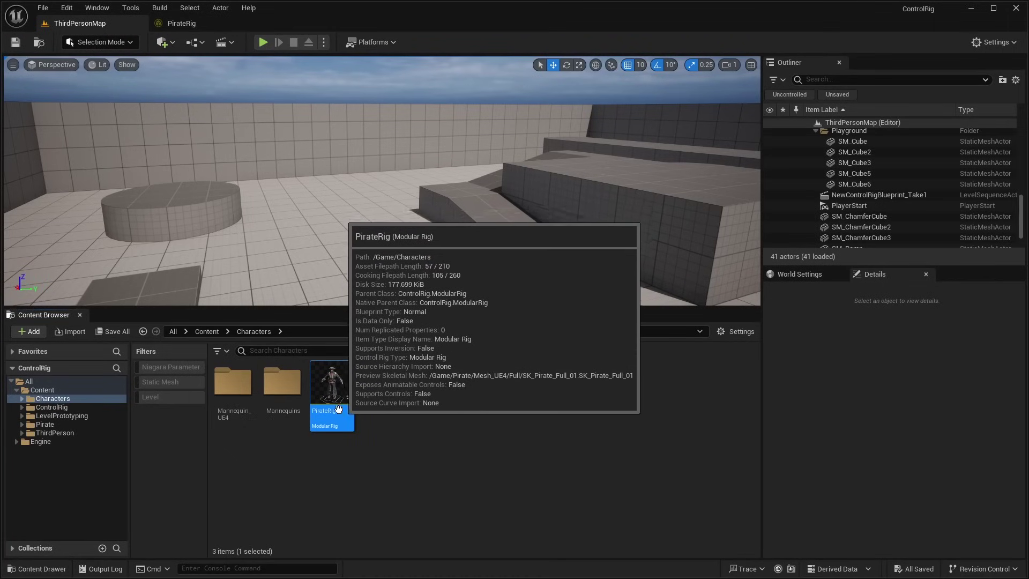
- Place the PirateRig asset in the level and pose its body_ctrl and foot_l_ctrl controls
drag(340, 396, 380, 277)
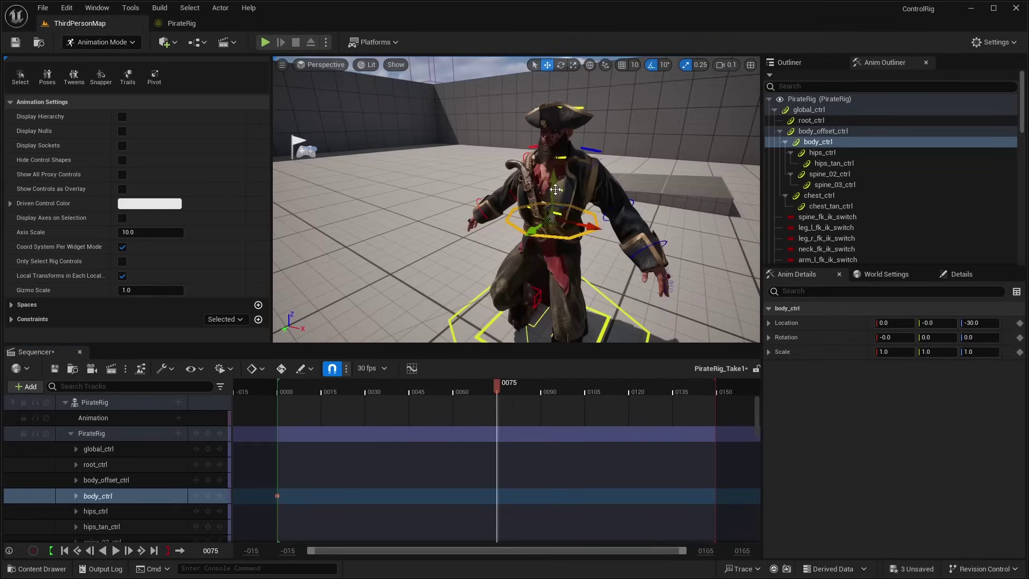
drag(555, 189, 589, 190)
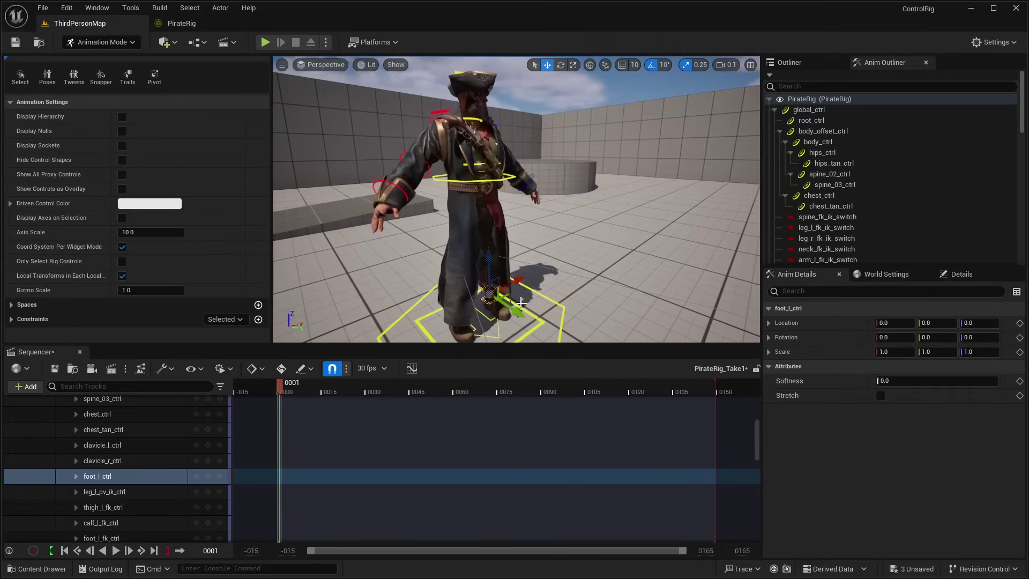
drag(509, 274, 429, 212)
drag(590, 294, 608, 297)
alt+drag(523, 285, 437, 303)
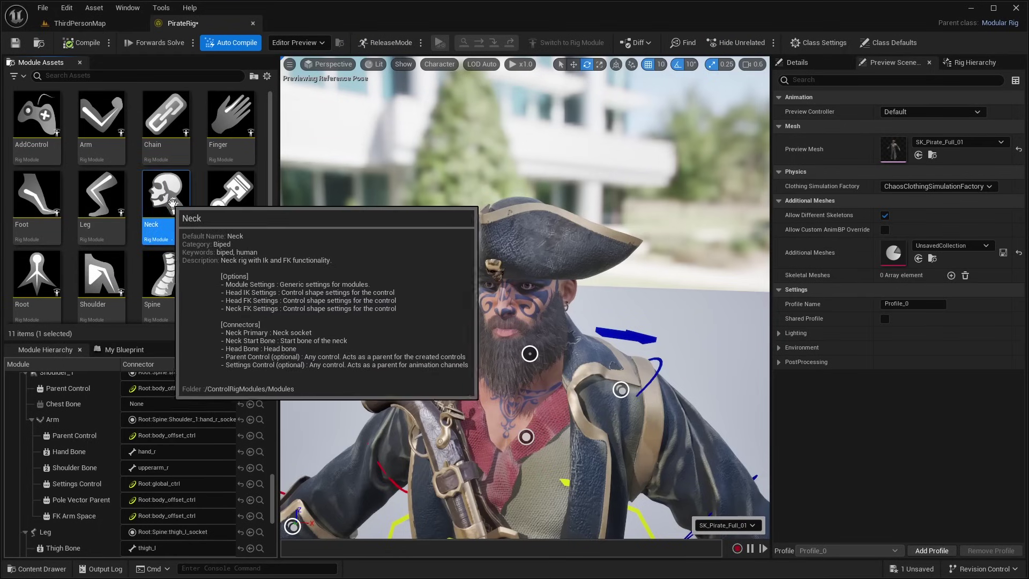
- Attach the Neck module to the pirate's neck socket and rotate the head control in the preview to test it
drag(172, 202, 487, 360)
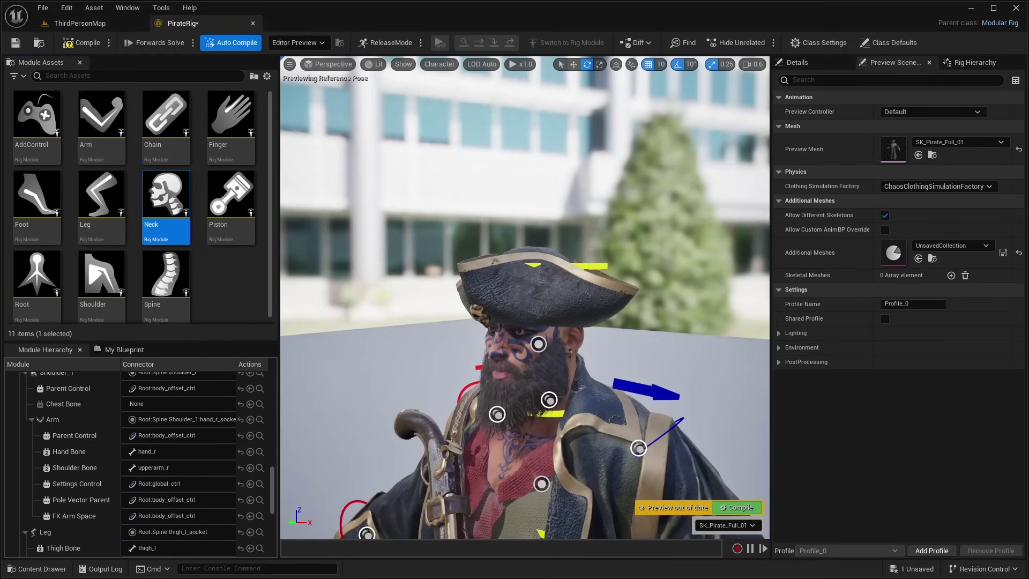
click(584, 264)
scroll(584, 265, up, 3)
scroll(620, 232, down, 8)
alt+drag(584, 265, 615, 230)
scroll(615, 230, down, 1)
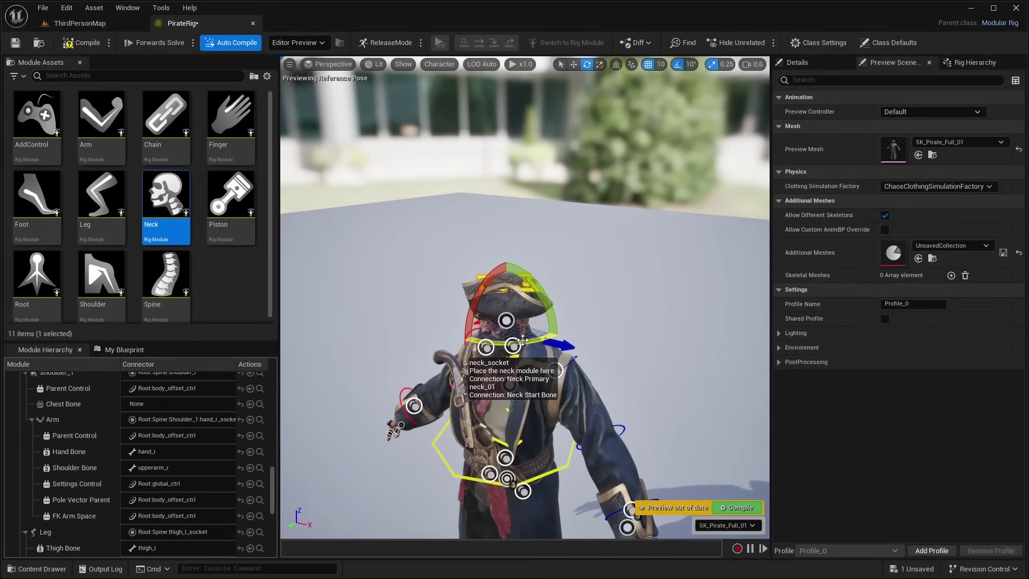
drag(479, 341, 530, 343)
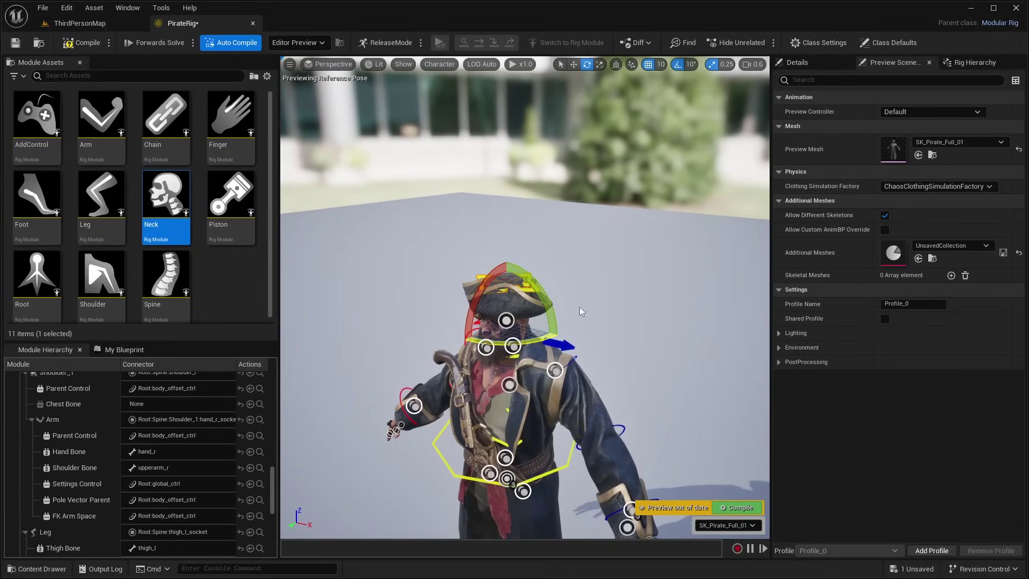
scroll(582, 311, up, 5)
scroll(581, 311, down, 8)
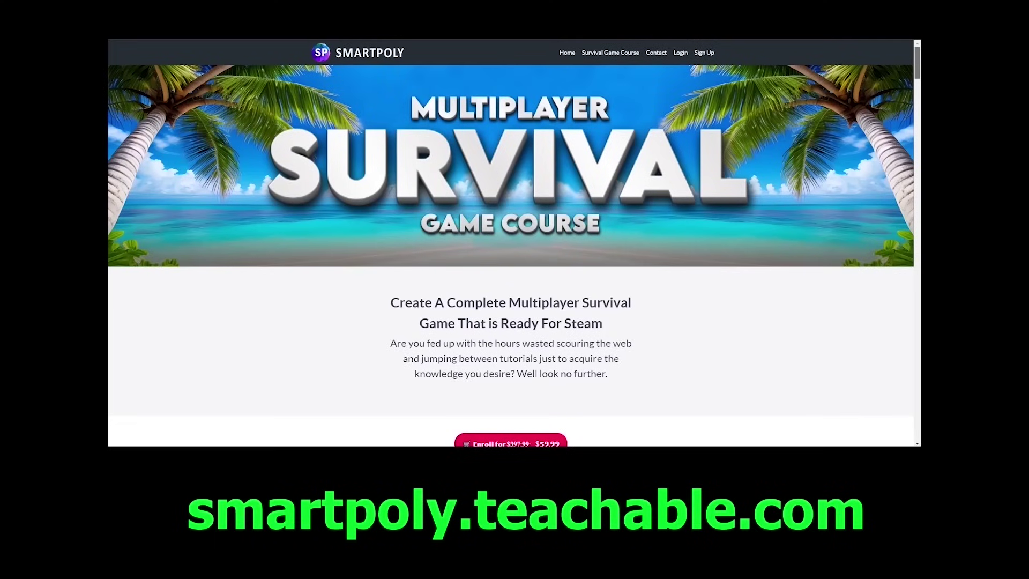
scroll(510, 255, down, 4)
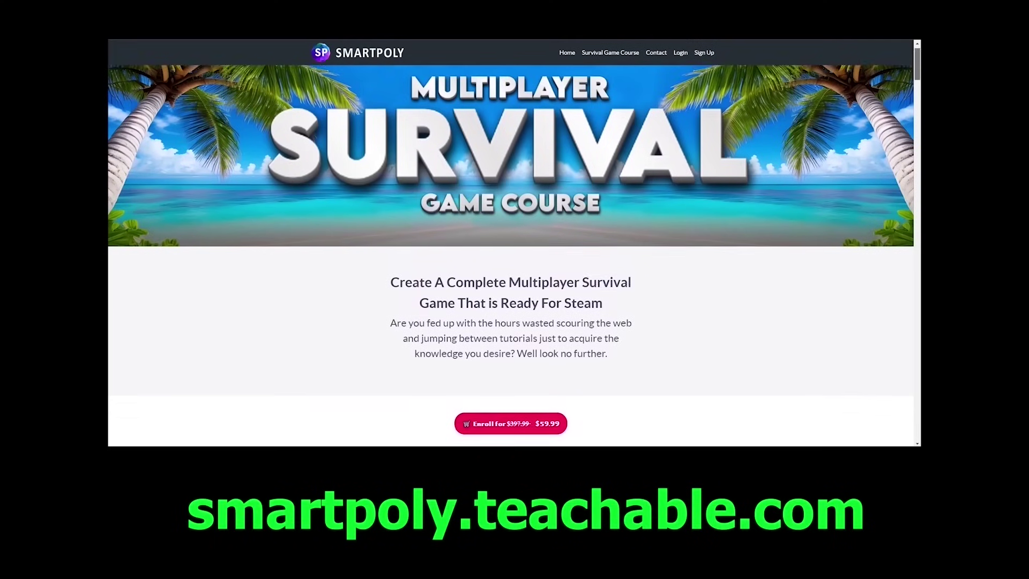
scroll(511, 256, down, 4)
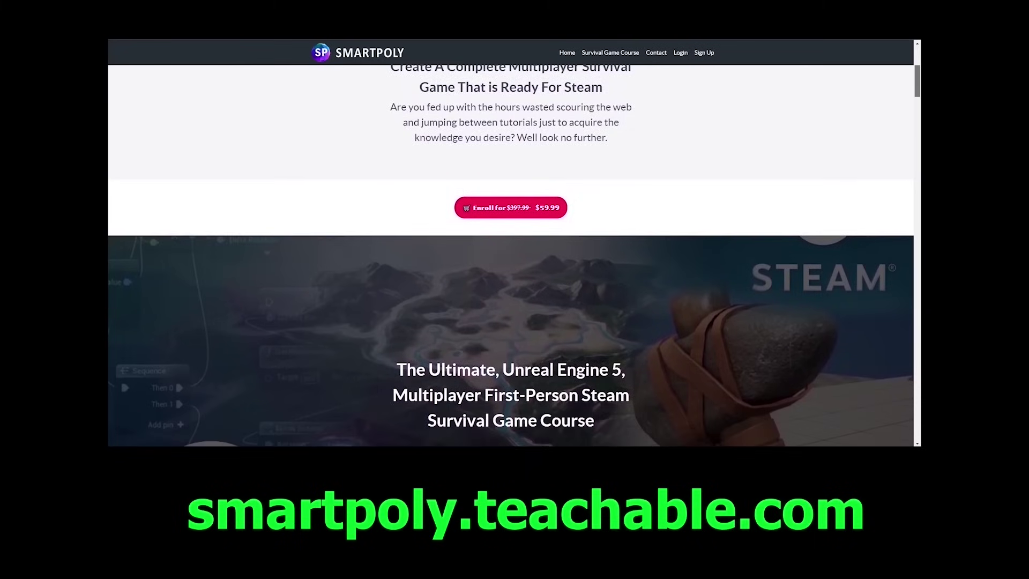
scroll(511, 230, down, 1)
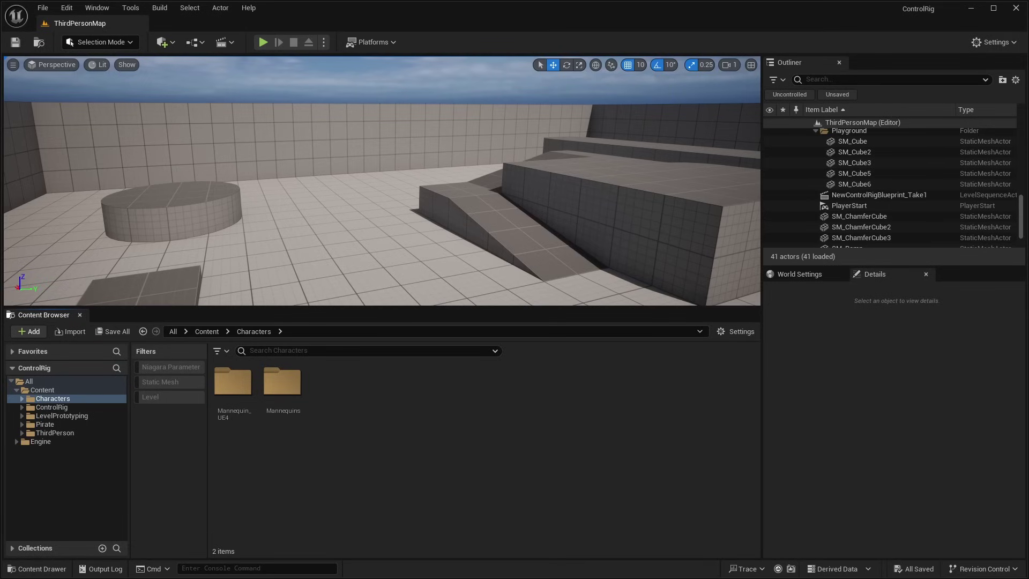
- Open the project's plugin list
click(68, 8)
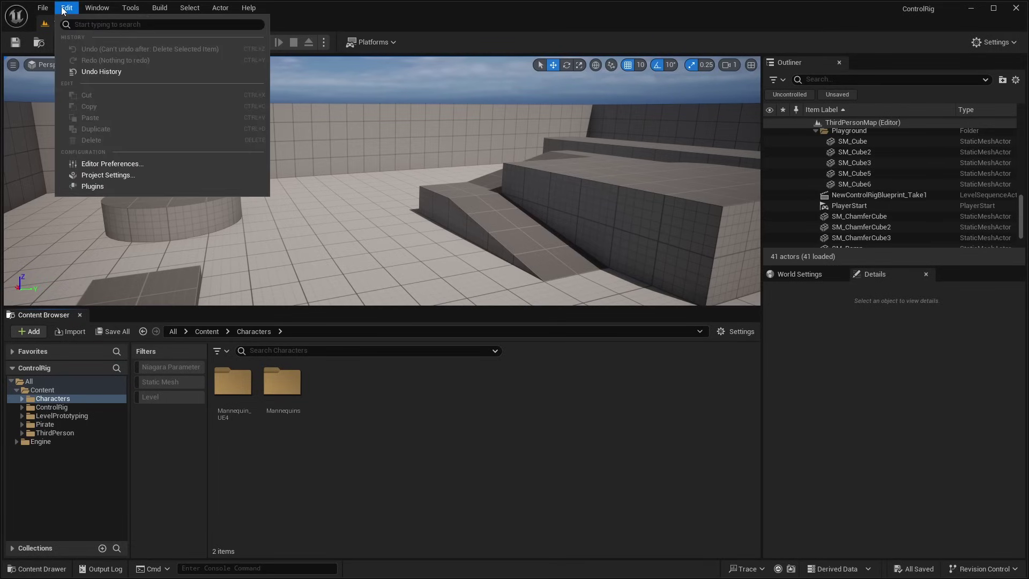
click(137, 191)
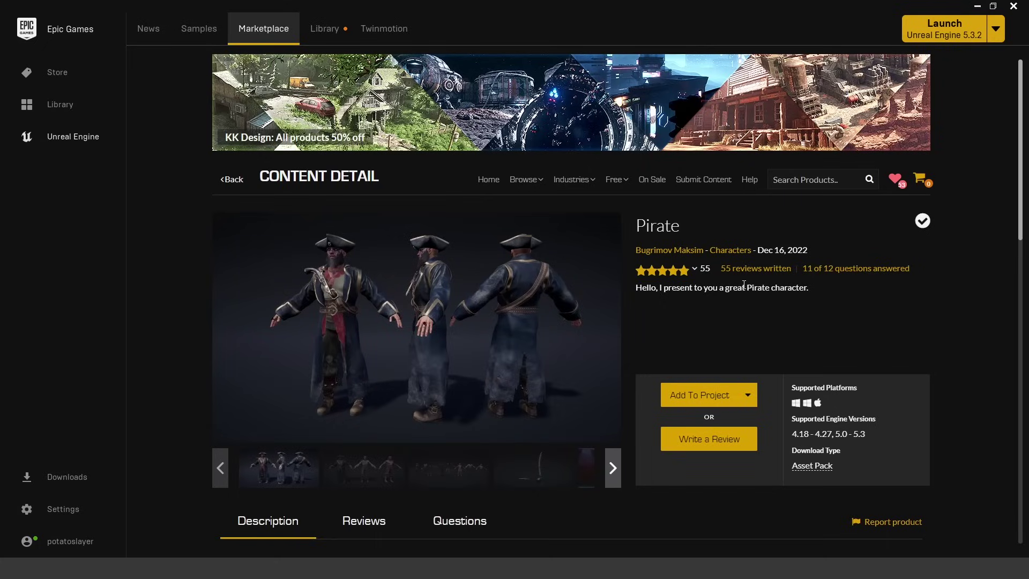
- In the Epic Games Launcher, start adding the Pirate asset to a project, showing all projects and filtering them by "con"
scroll(735, 227, down, 1)
drag(712, 185, 635, 171)
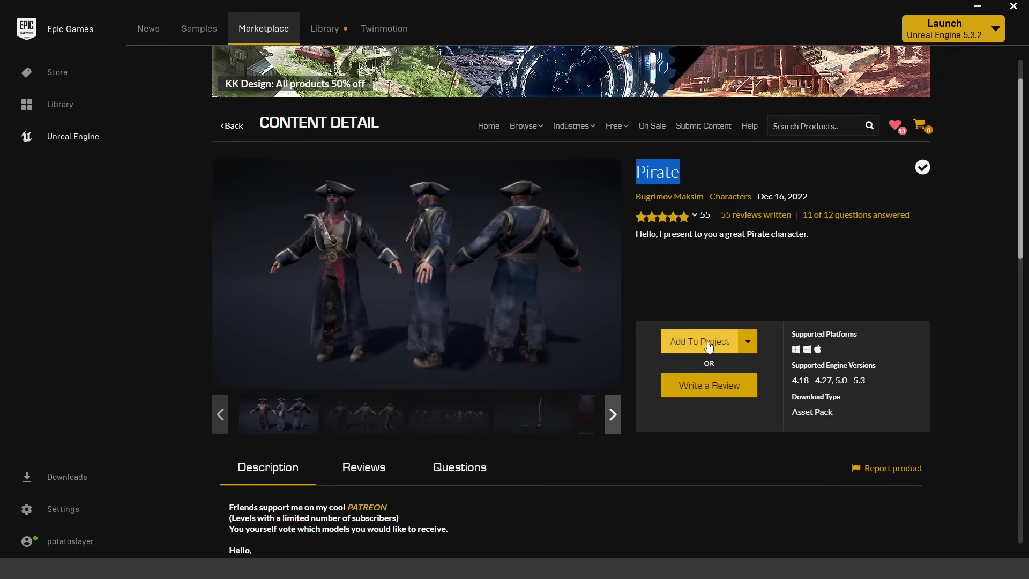
click(688, 341)
text(con)
click(655, 179)
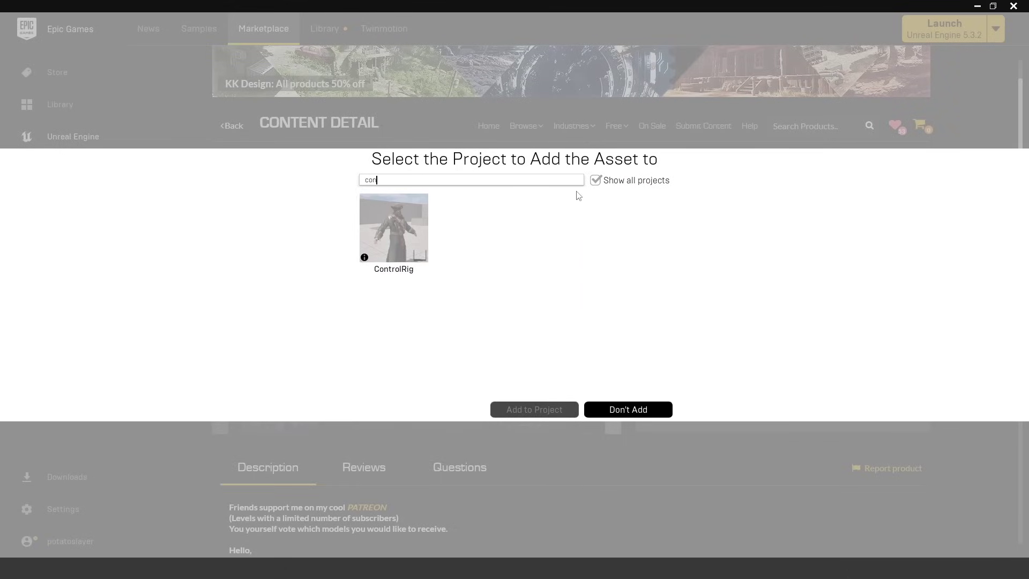
- Select the ControlRig project with asset version 5.3, and close the selection without adding the asset
click(391, 238)
click(438, 391)
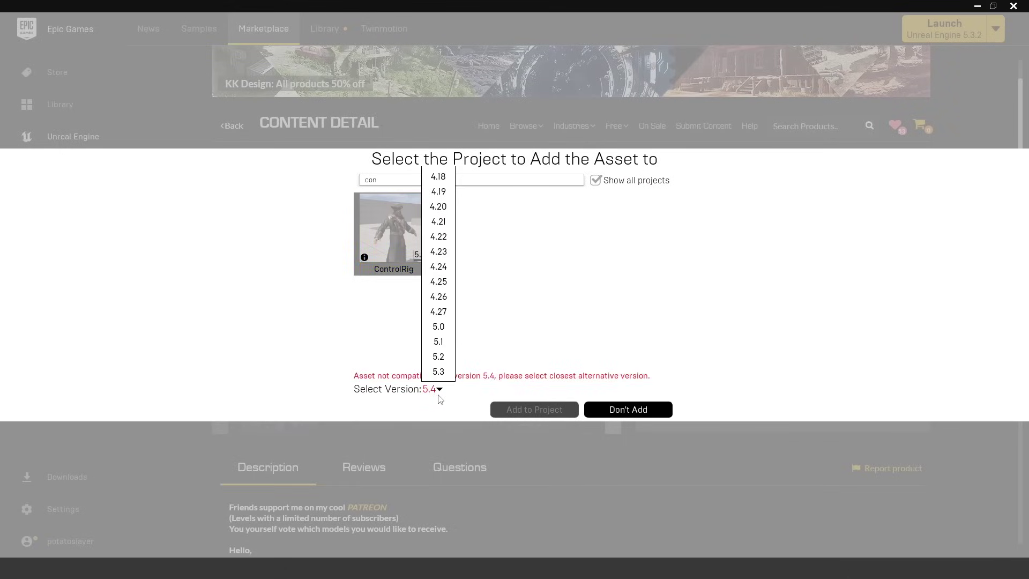
click(439, 396)
click(439, 389)
click(442, 367)
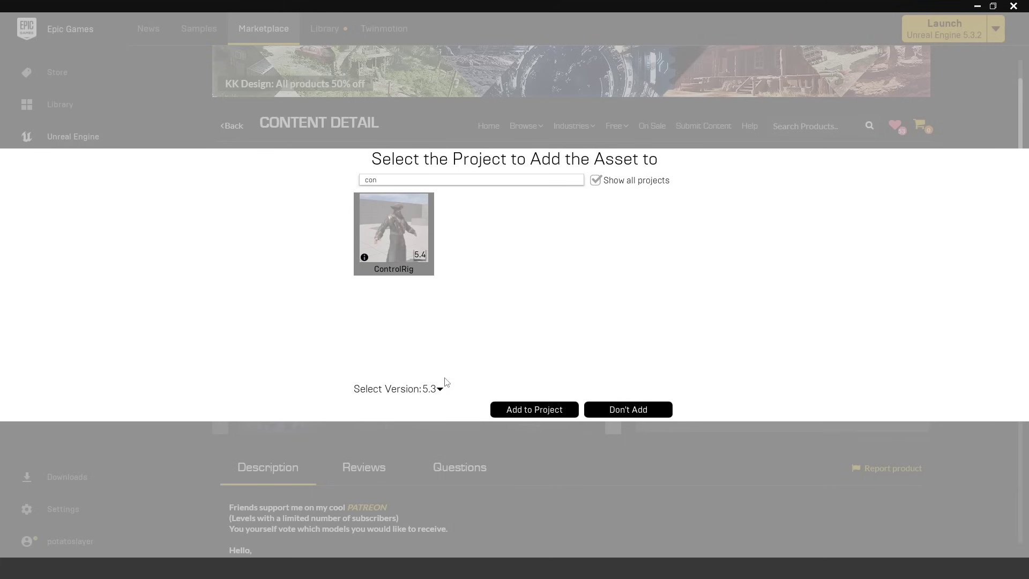
click(622, 405)
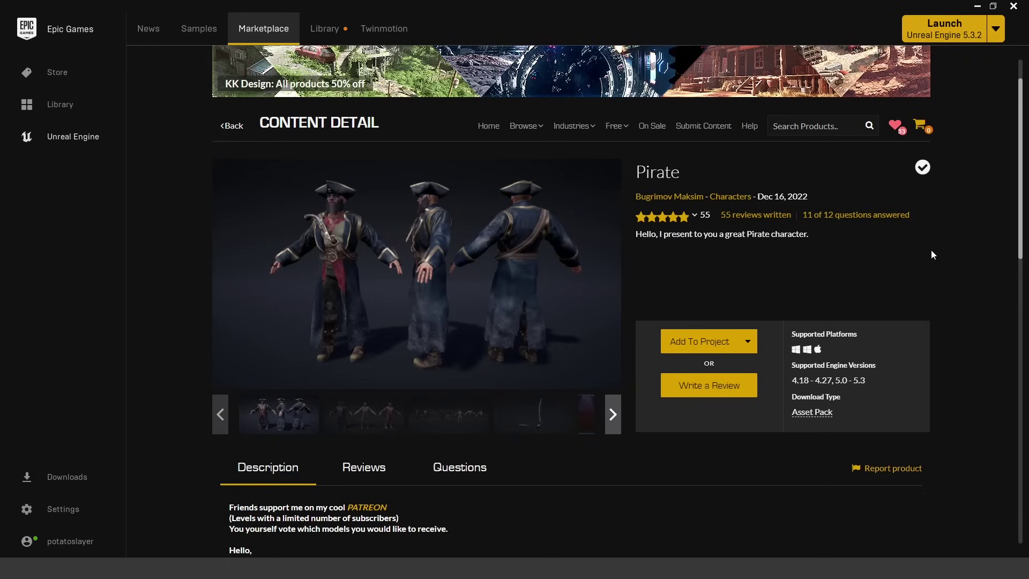
- Return to the Unreal Editor and show the contents of the project's Characters folder
click(977, 6)
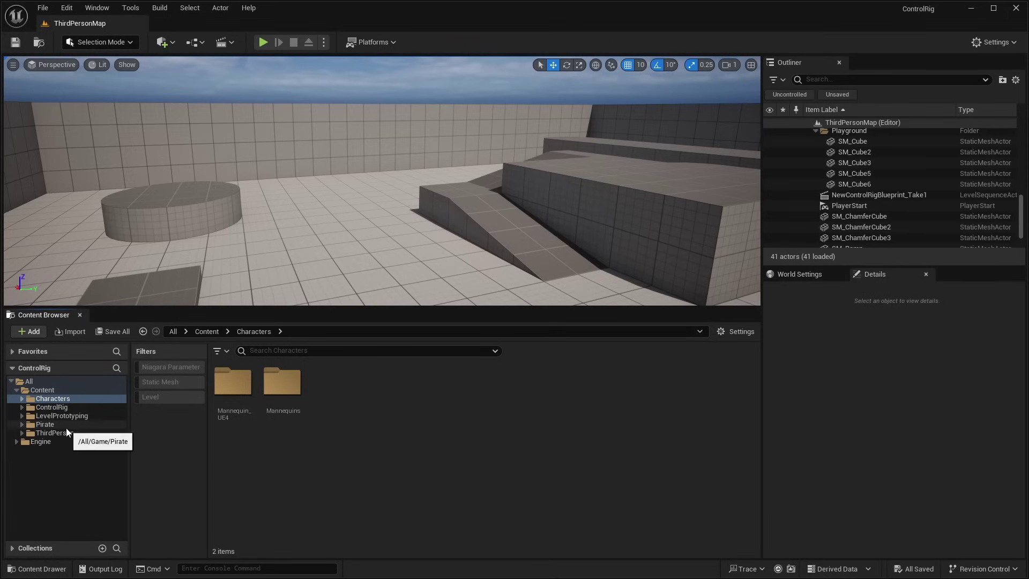
click(72, 408)
click(70, 432)
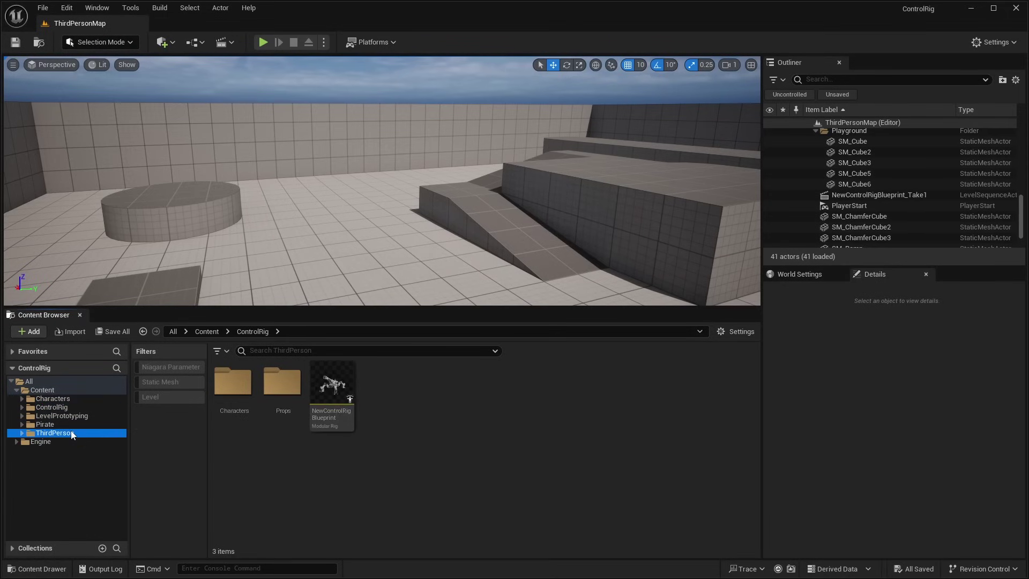
click(63, 398)
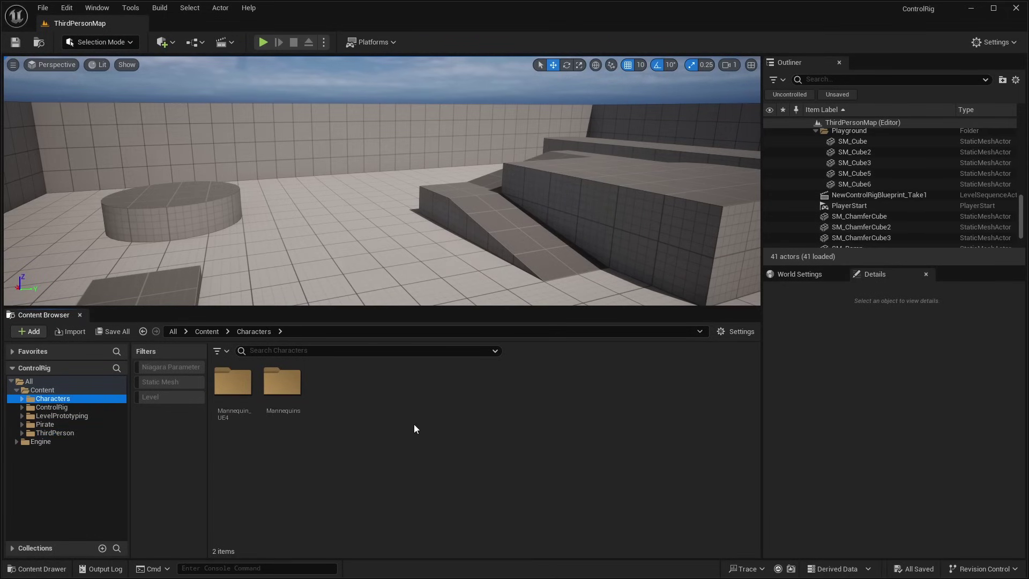
- Create a Control Rig asset with ModularRig as the parent in the Characters folder and name it PirateRig
right_click(386, 387)
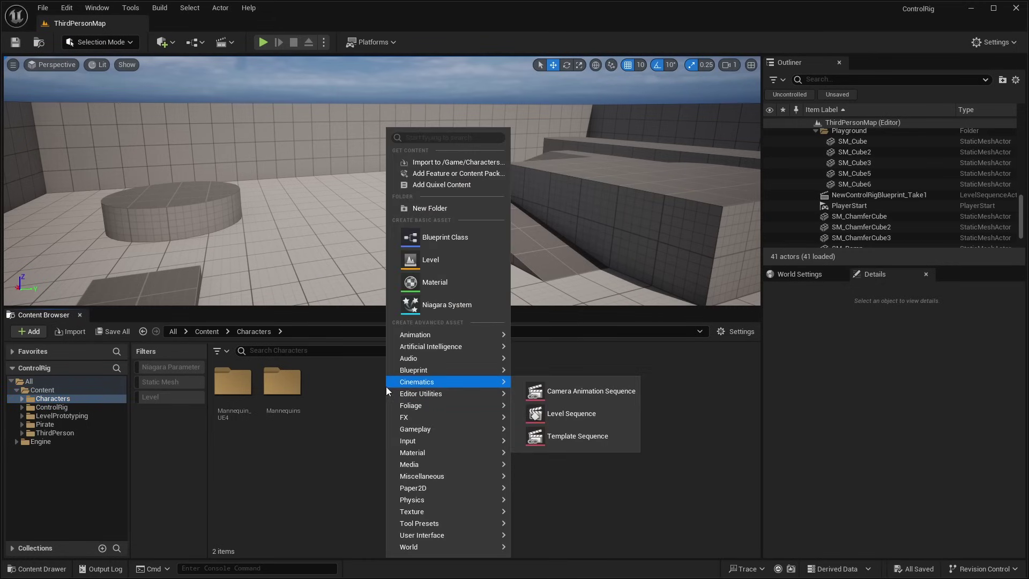
mouse_move(448, 335)
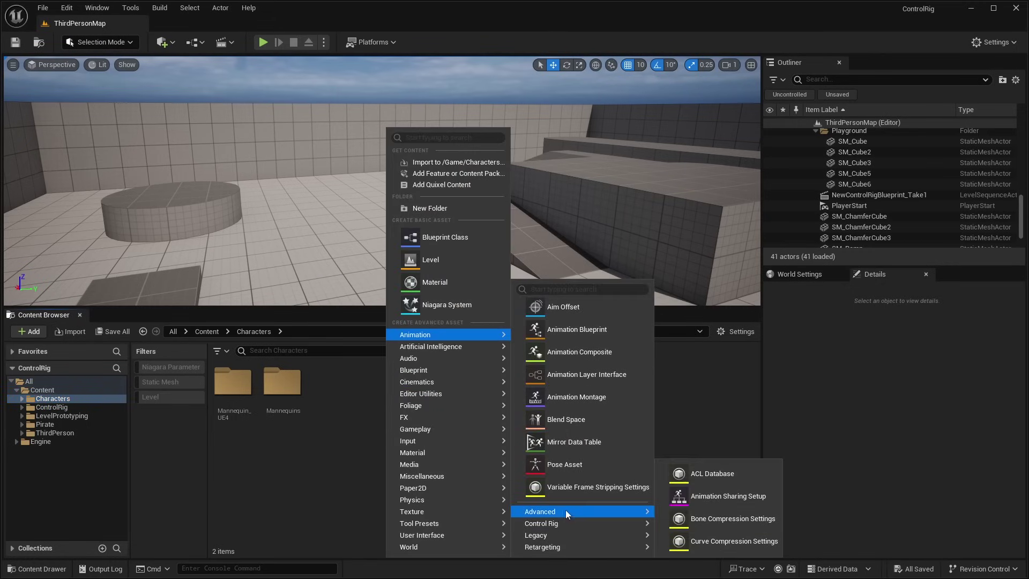
mouse_move(543, 523)
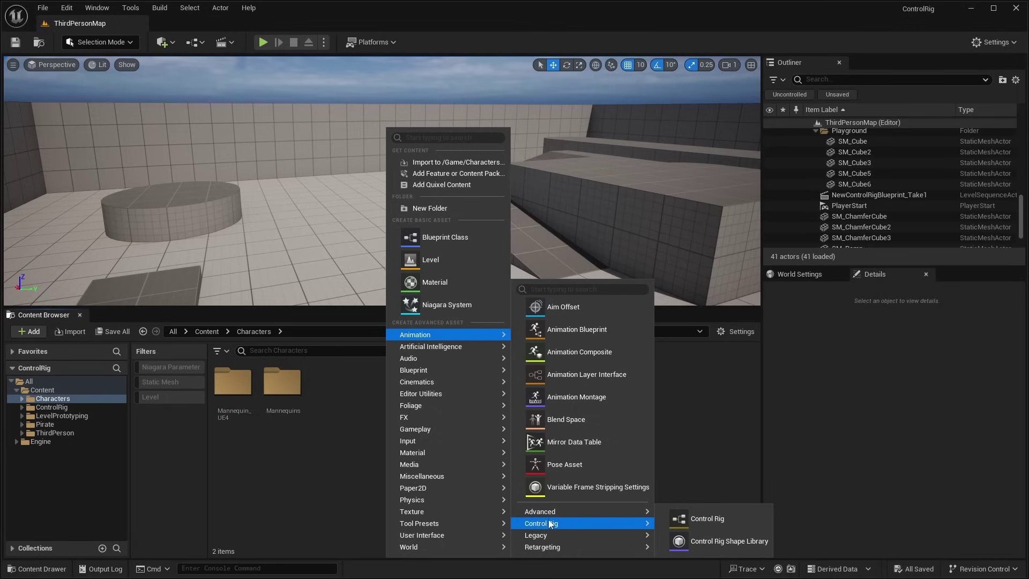
click(712, 520)
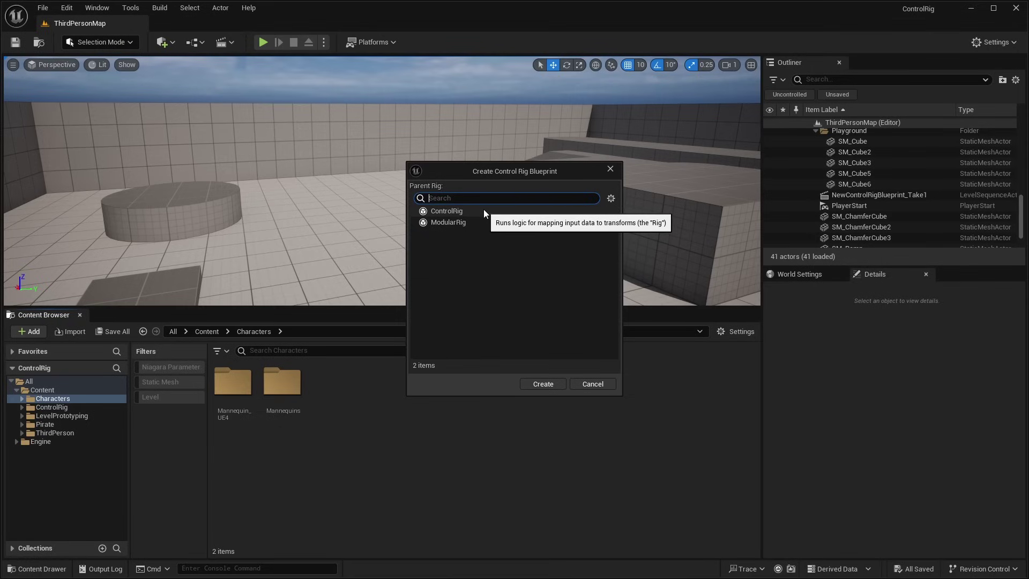
click(451, 222)
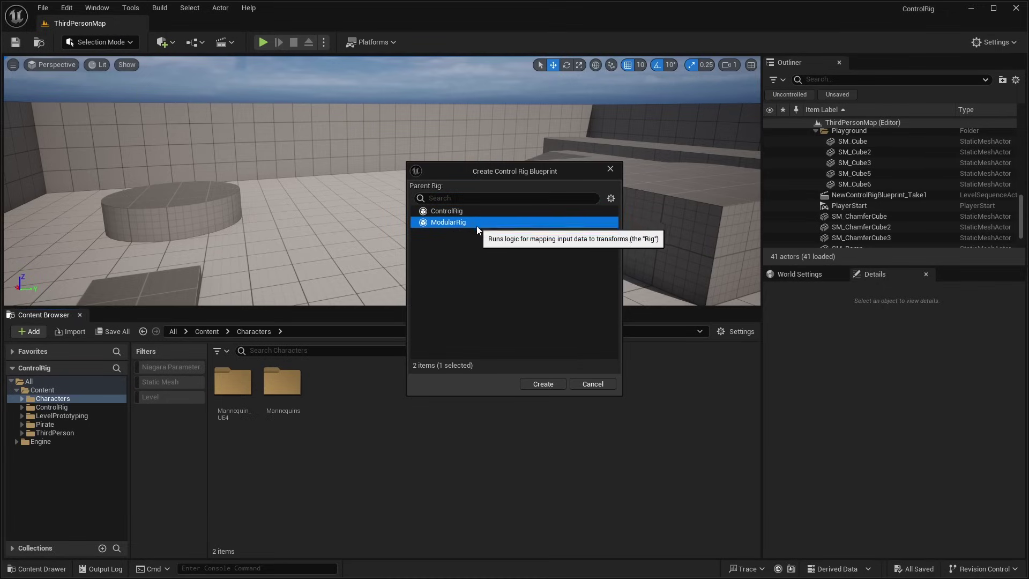
click(552, 385)
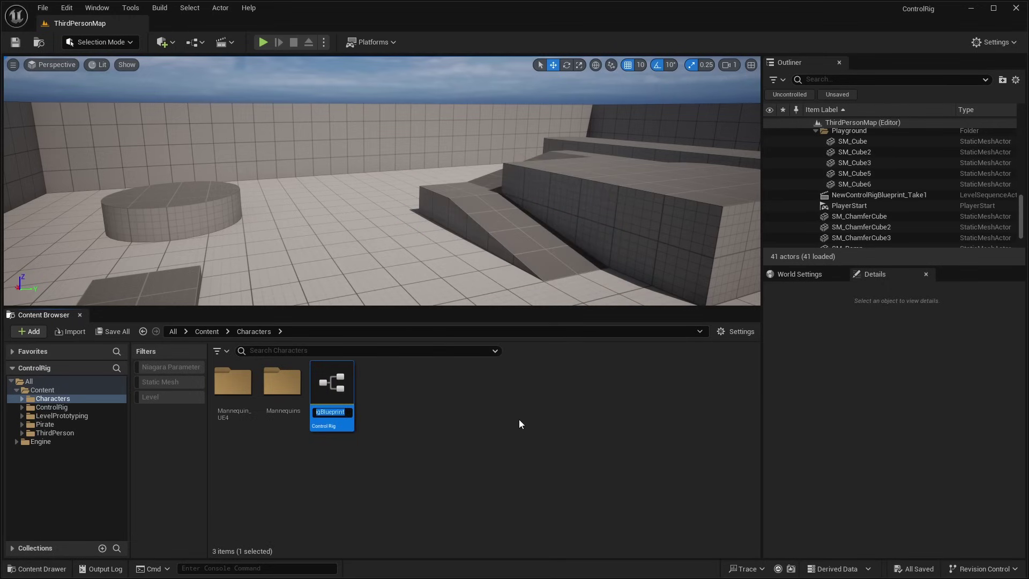
text(PirateRig)
key(Return)
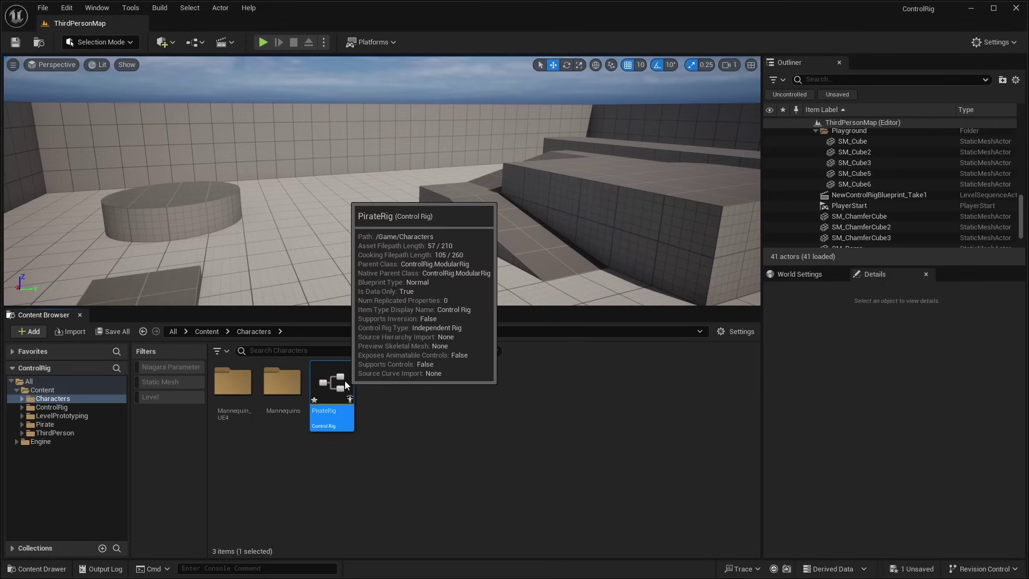
- Open the PirateRig asset without the compiler results window and look through its details, preview scene settings and rig hierarchy
double_click(345, 382)
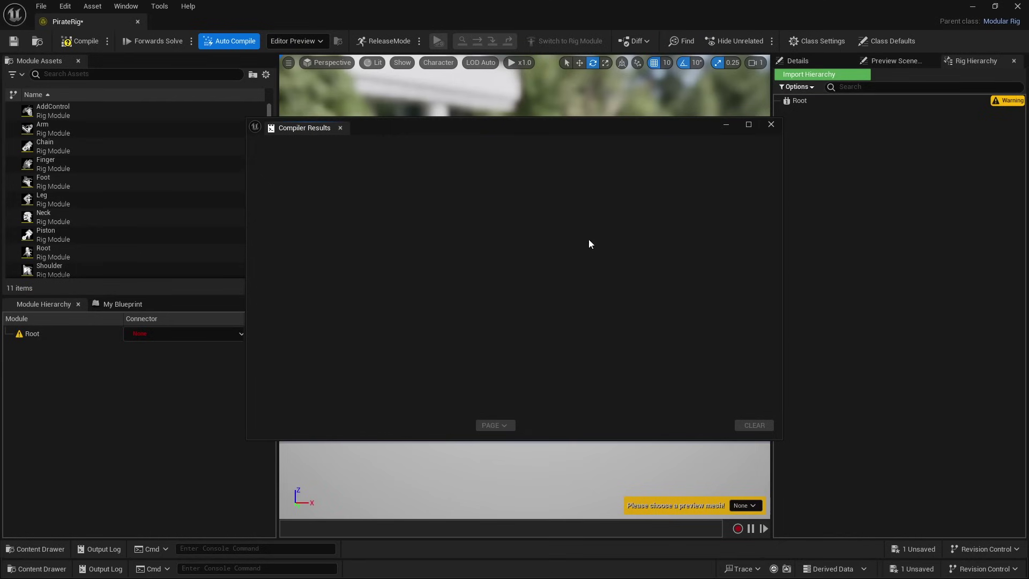
click(339, 128)
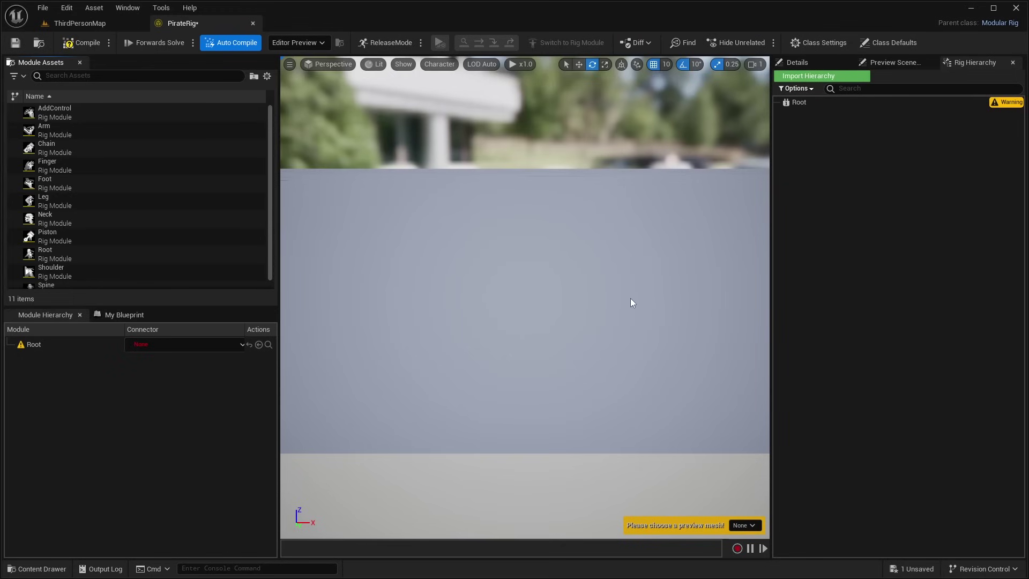
right_drag(630, 298, 560, 197)
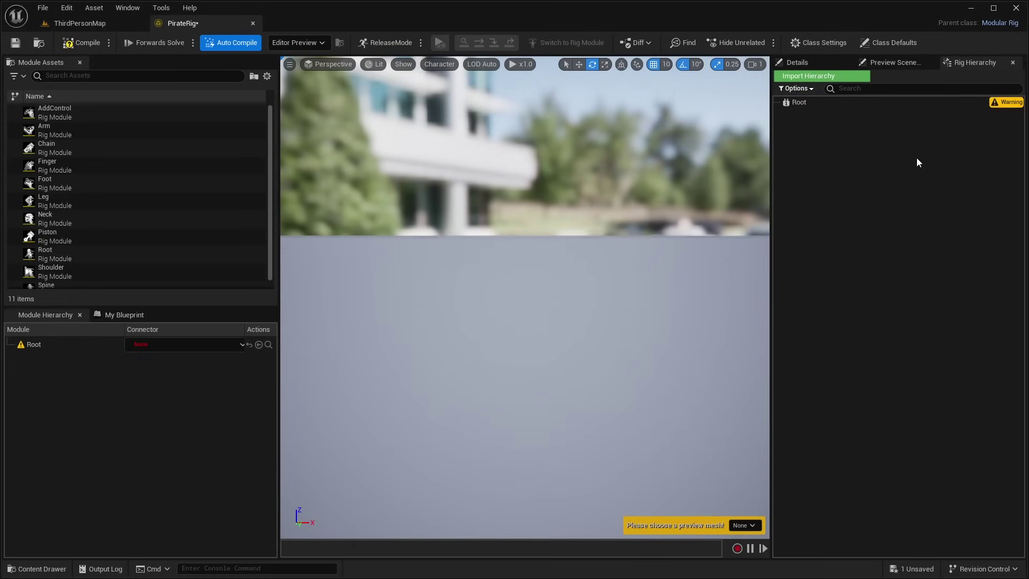
click(810, 63)
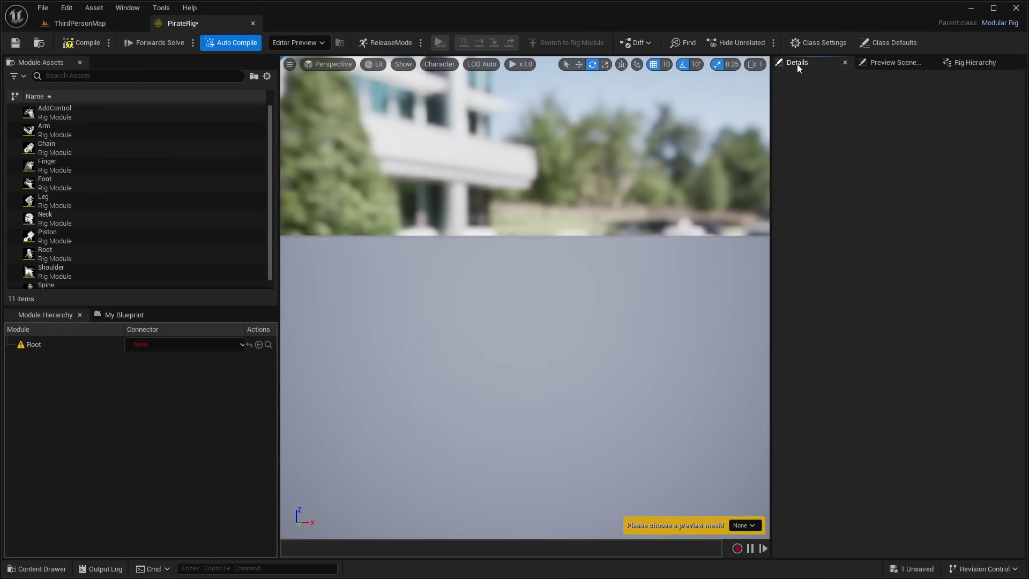
click(893, 63)
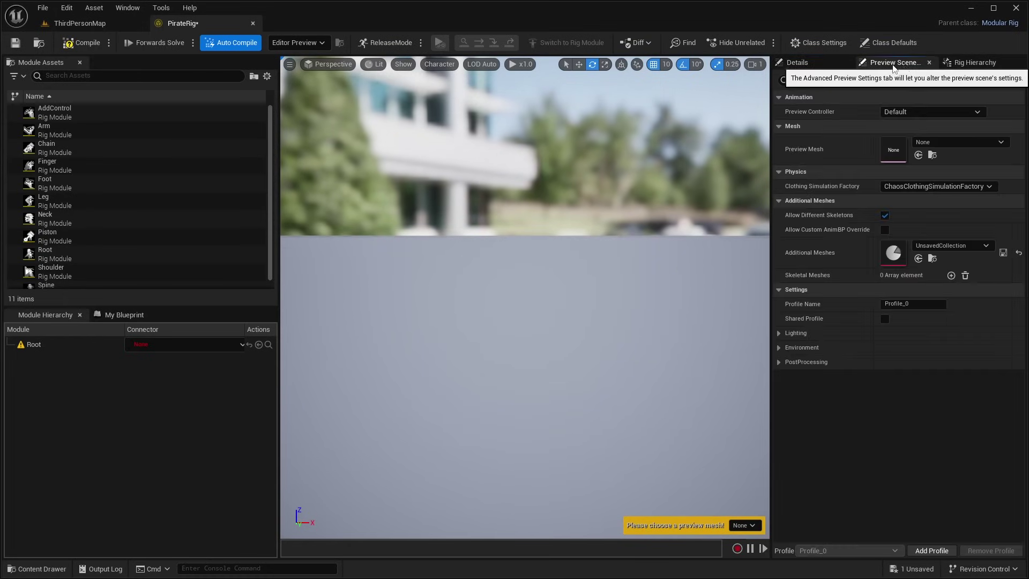
click(984, 66)
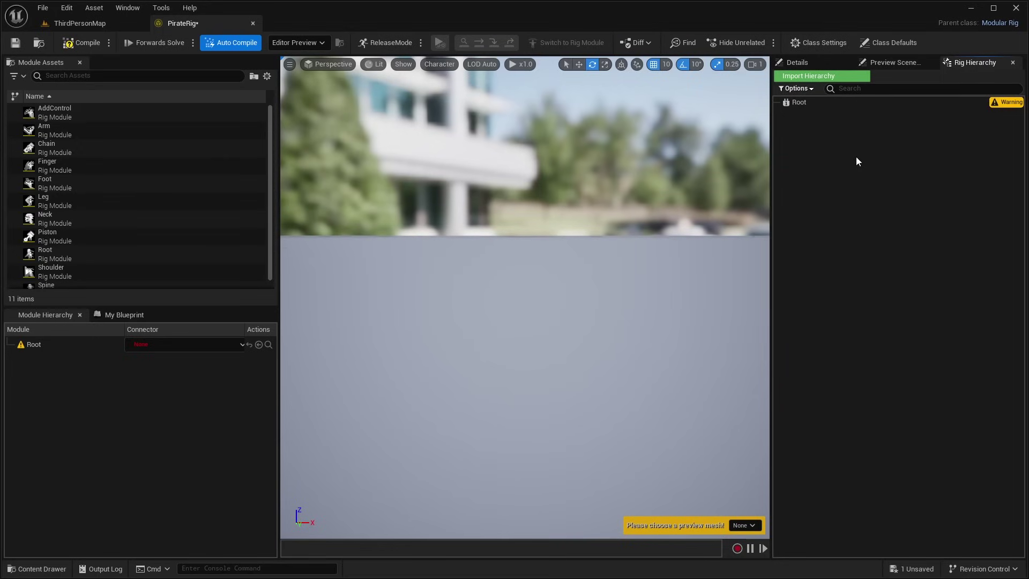
- Set the rig's preview mesh to SK_Pirate_Full_01 in the preview scene settings
click(893, 63)
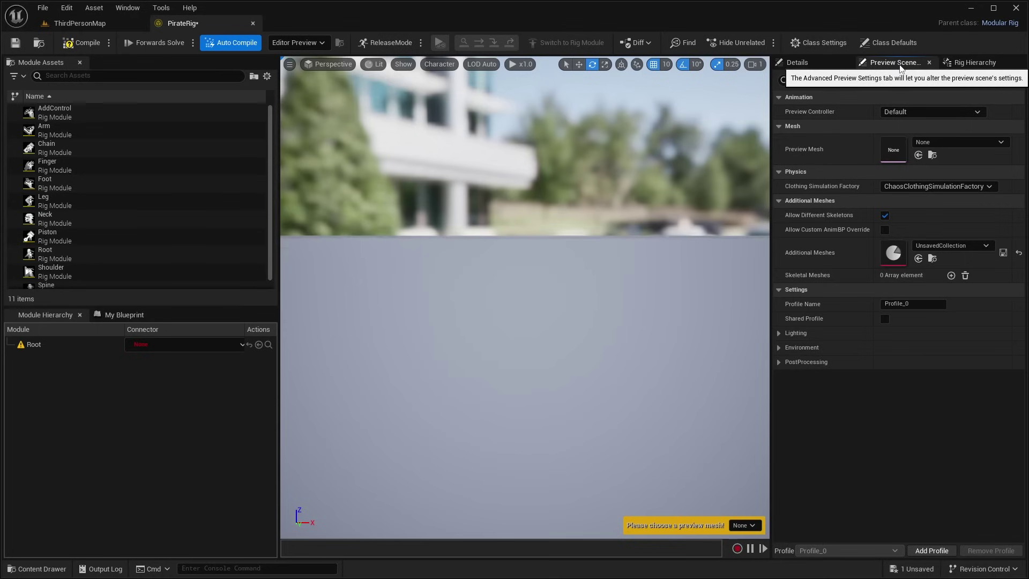
click(947, 141)
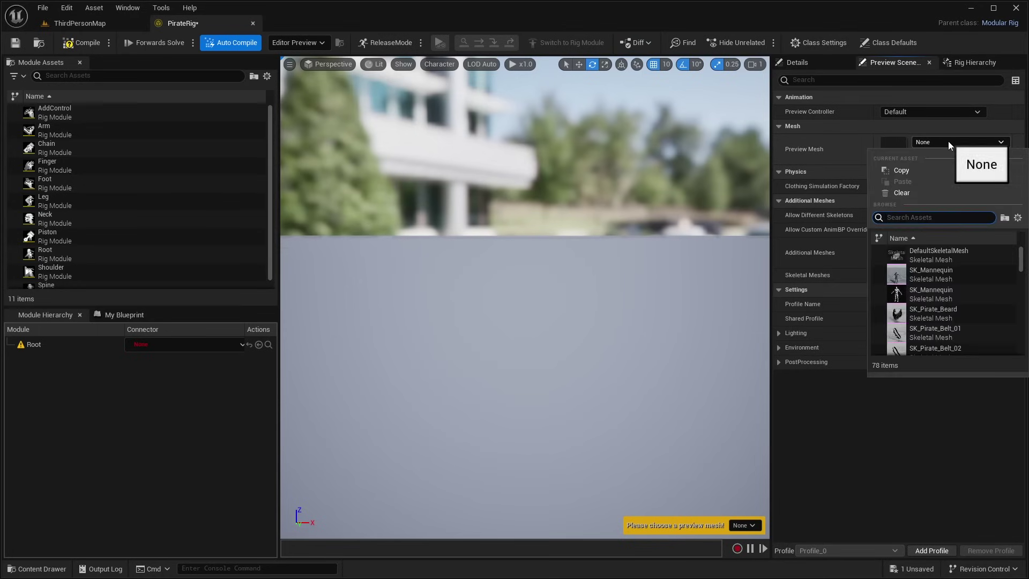
scroll(975, 270, down, 3)
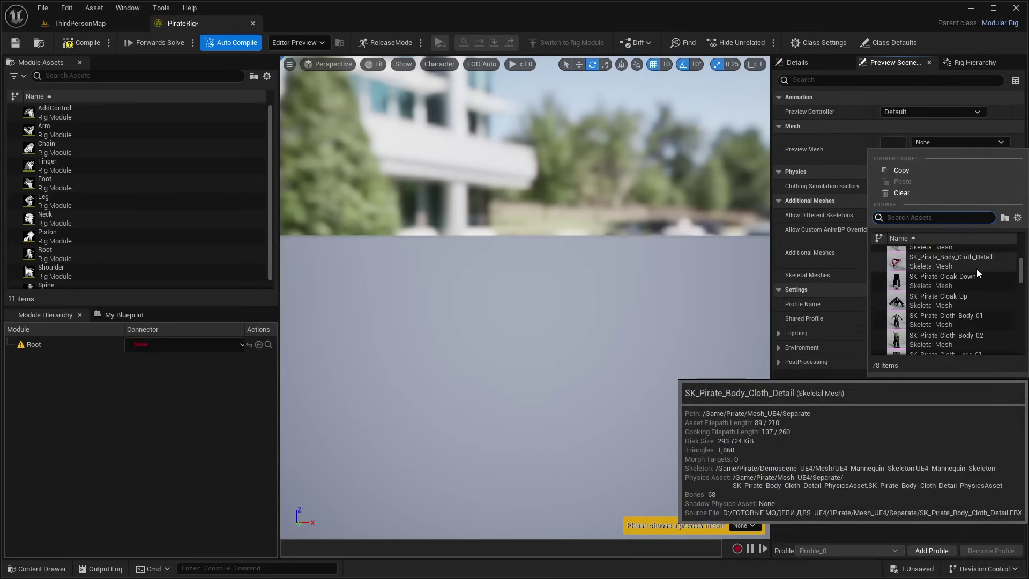
scroll(972, 284, down, 5)
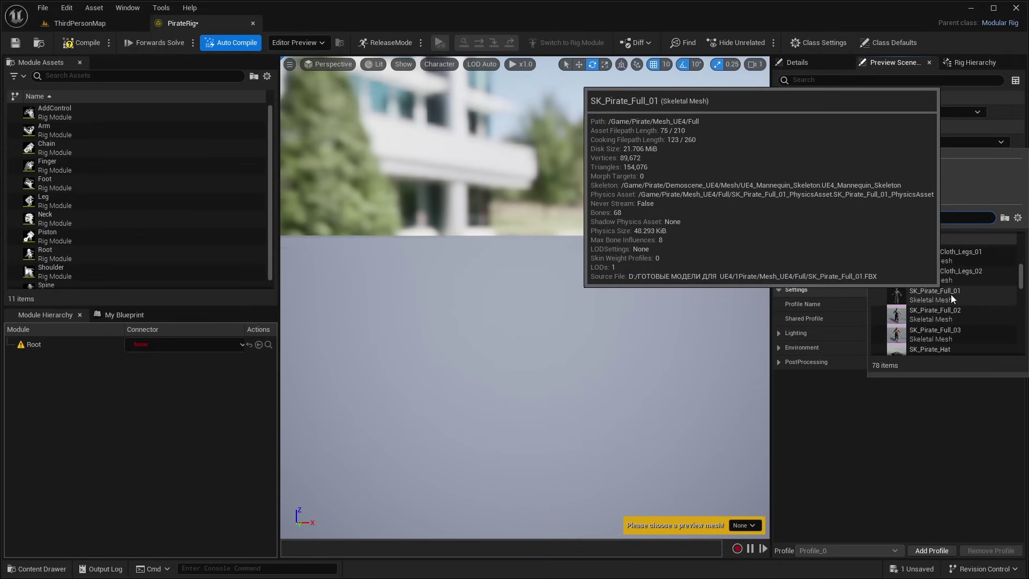
click(954, 298)
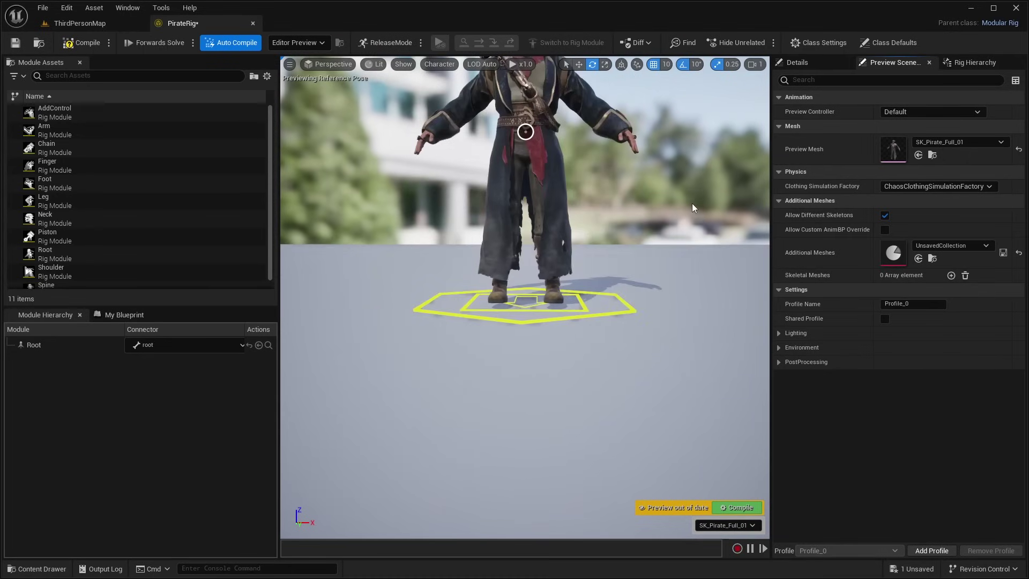
- Switch to the move tool and select the outer root control on the ground around the Pirate's feet
right_drag(585, 224, 574, 250)
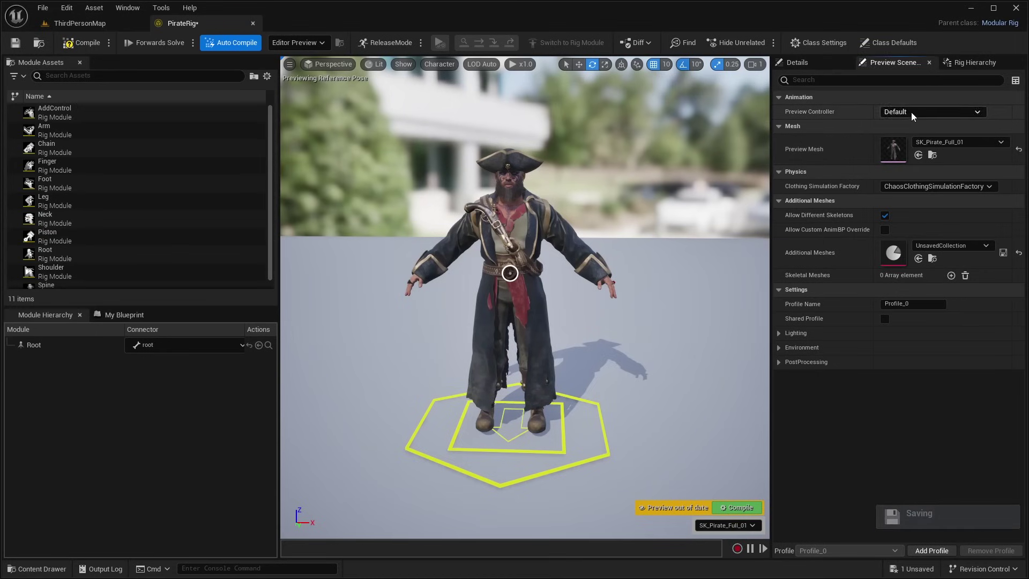
alt+drag(558, 343, 530, 361)
scroll(557, 343, up, 5)
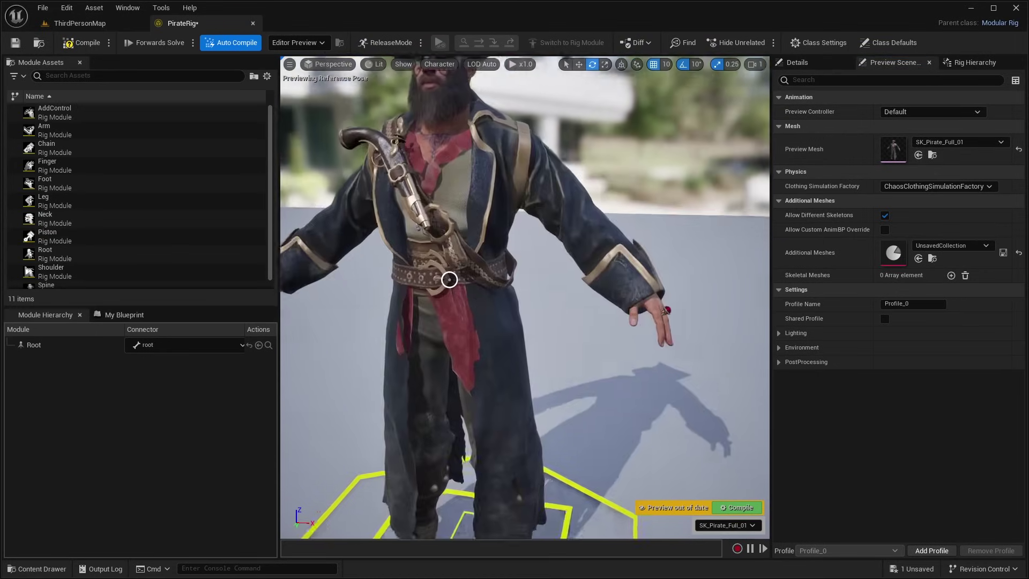
scroll(557, 343, down, 6)
scroll(558, 343, up, 3)
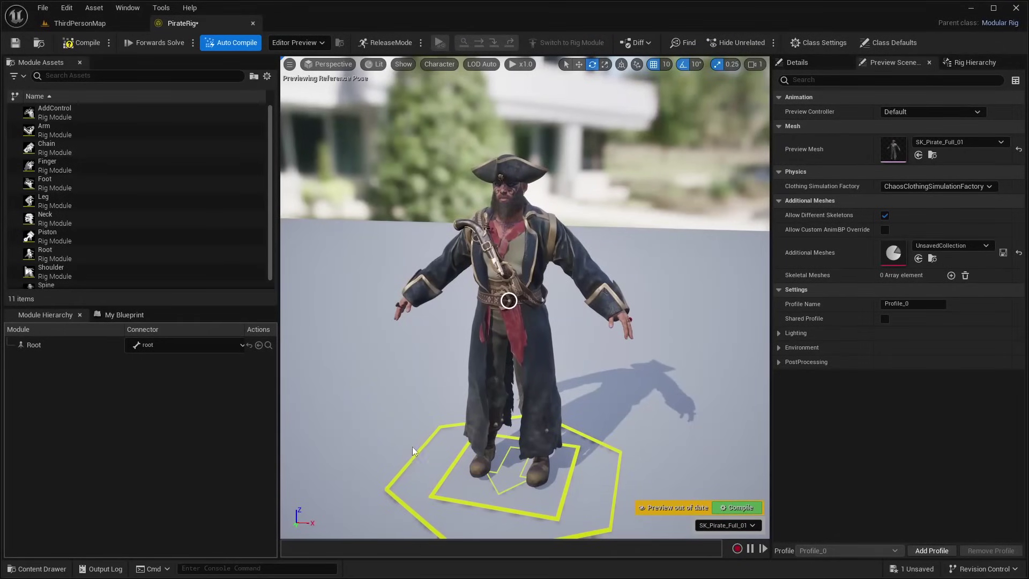
click(596, 535)
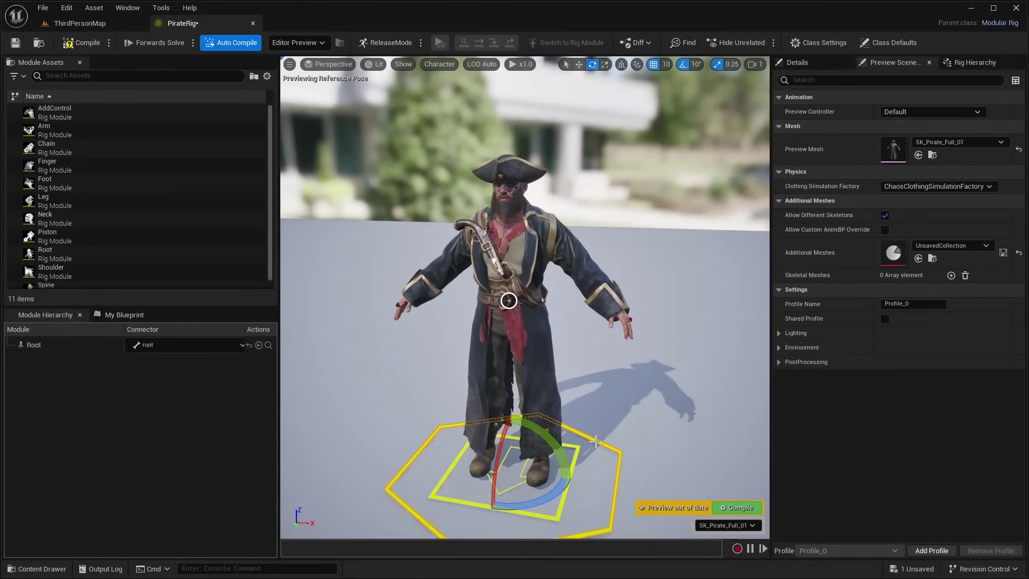
key(w)
click(607, 436)
click(612, 445)
click(635, 415)
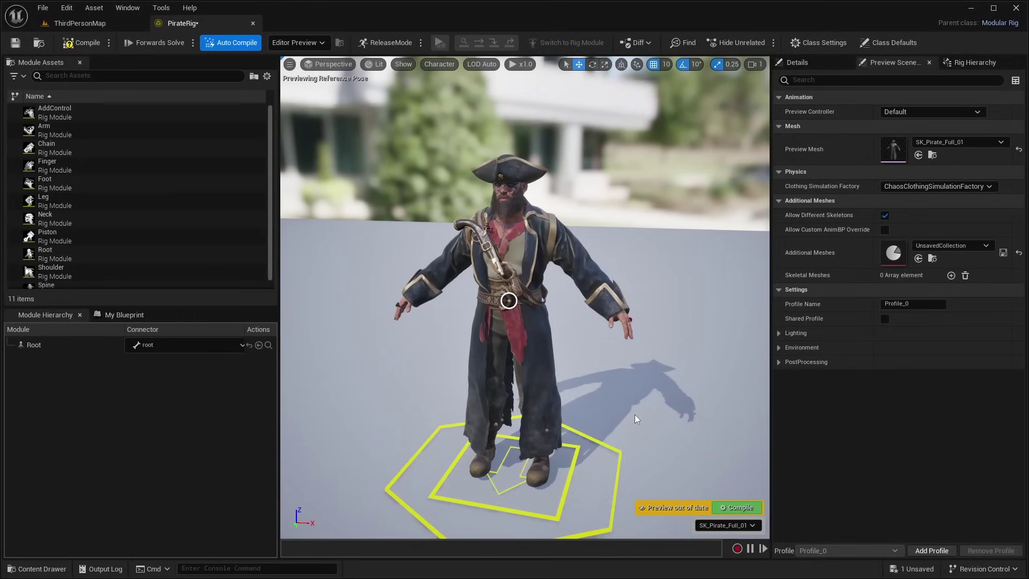
click(602, 448)
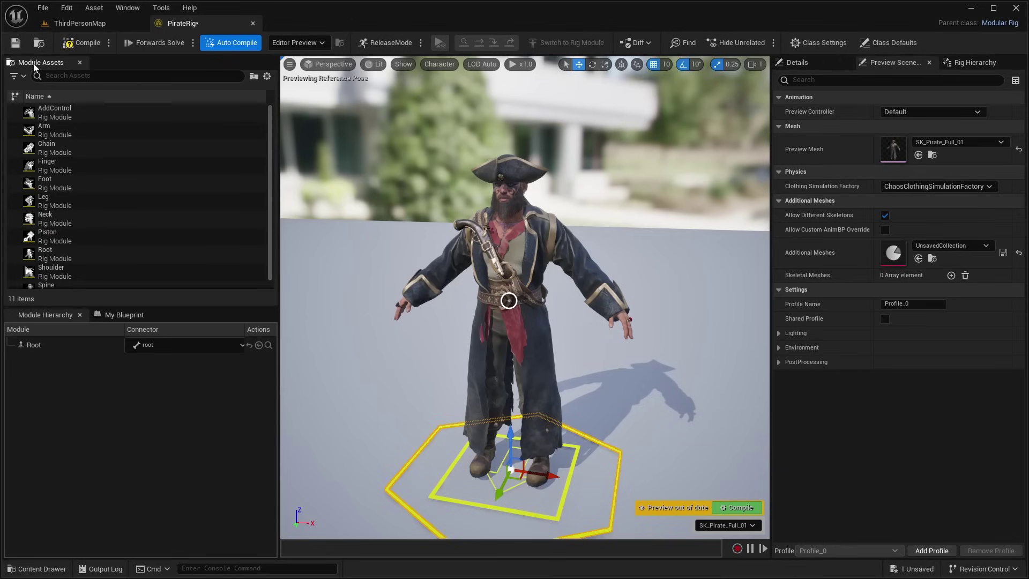
- Show the module assets as tiles with Medium thumbnails and enlarge their area so all modules fit
scroll(78, 145, down, 1)
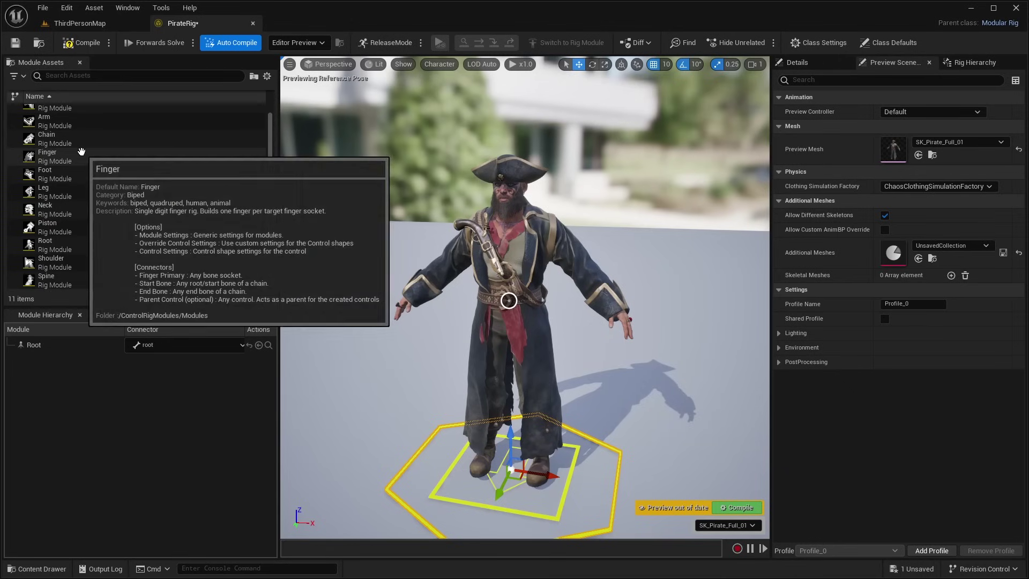
mouse_move(42, 262)
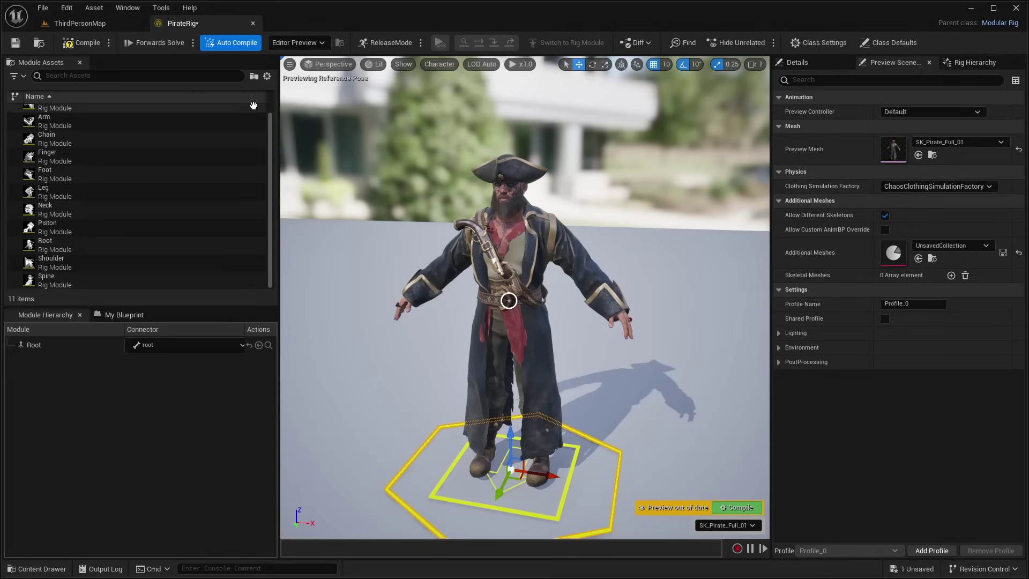
click(267, 76)
click(265, 79)
click(266, 77)
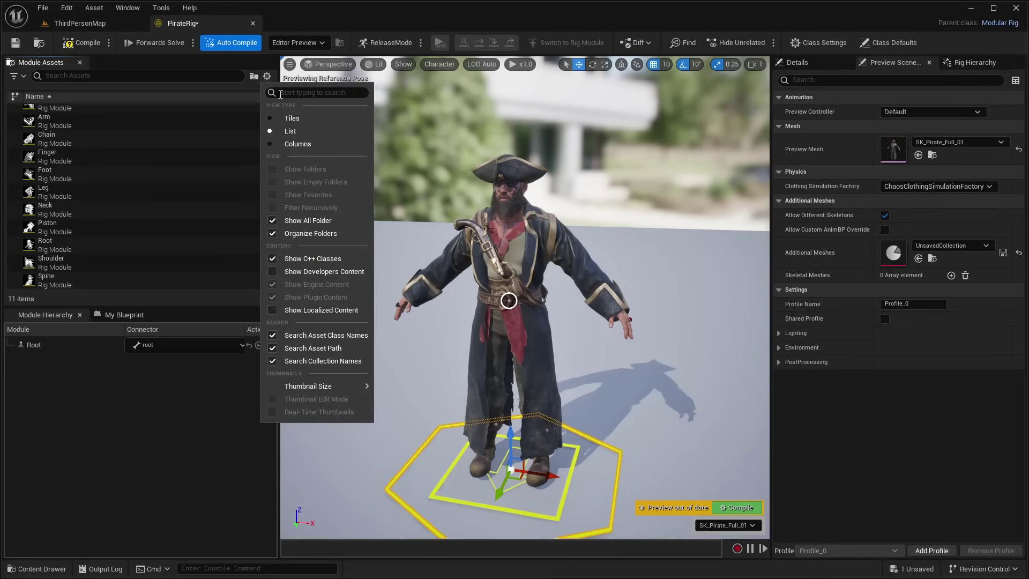
click(290, 123)
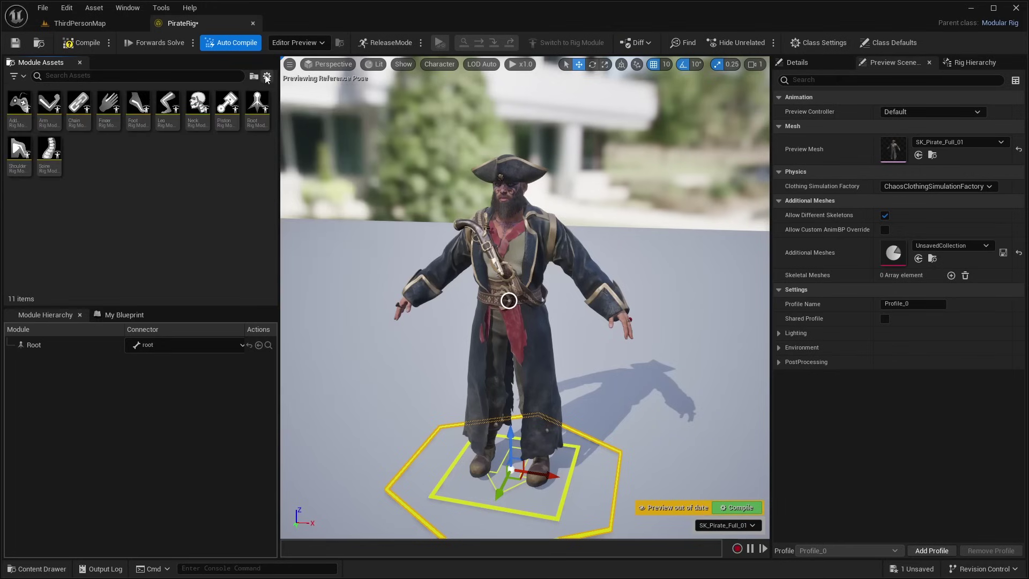
click(266, 77)
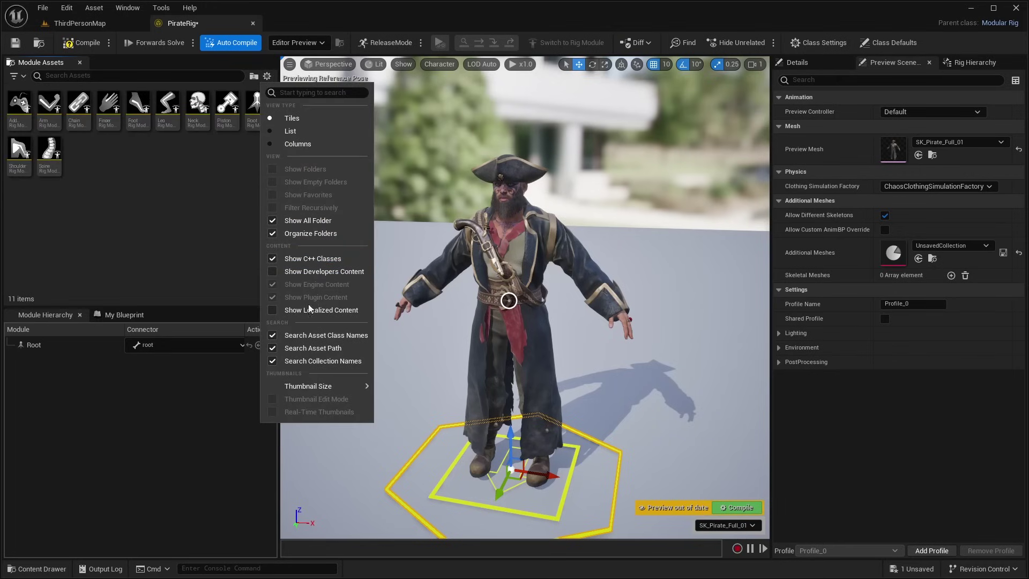
mouse_move(310, 387)
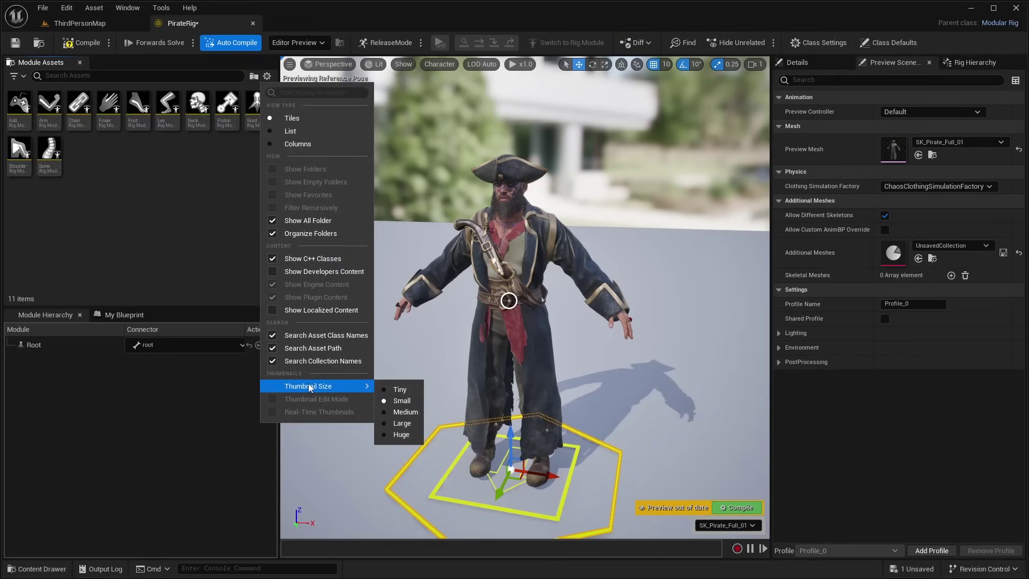
click(405, 412)
mouse_move(241, 226)
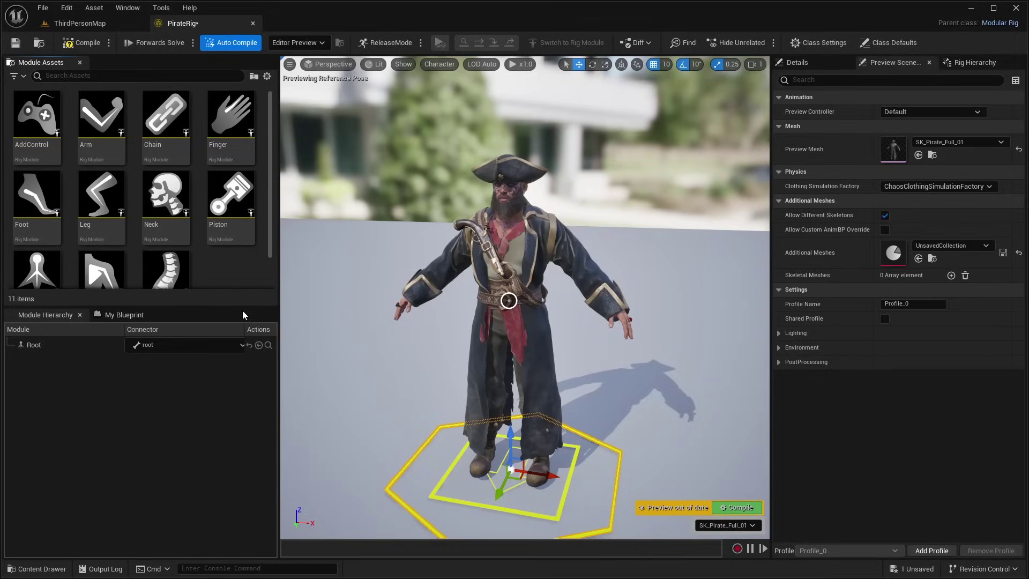
drag(243, 315, 243, 349)
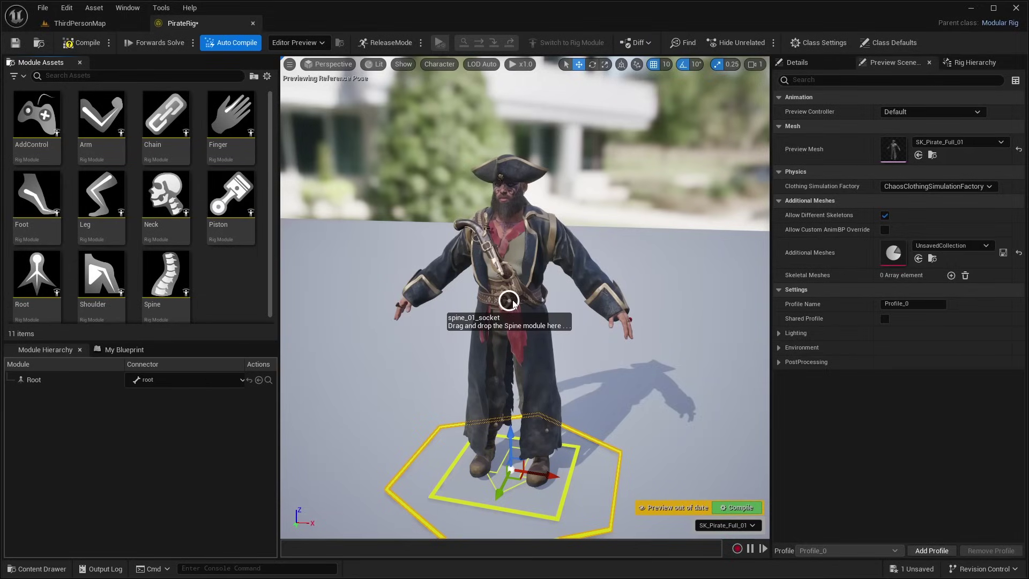
- Add the Spine module to the rig by attaching it to the spine_01_socket at the Pirate's waist
scroll(200, 257, down, 1)
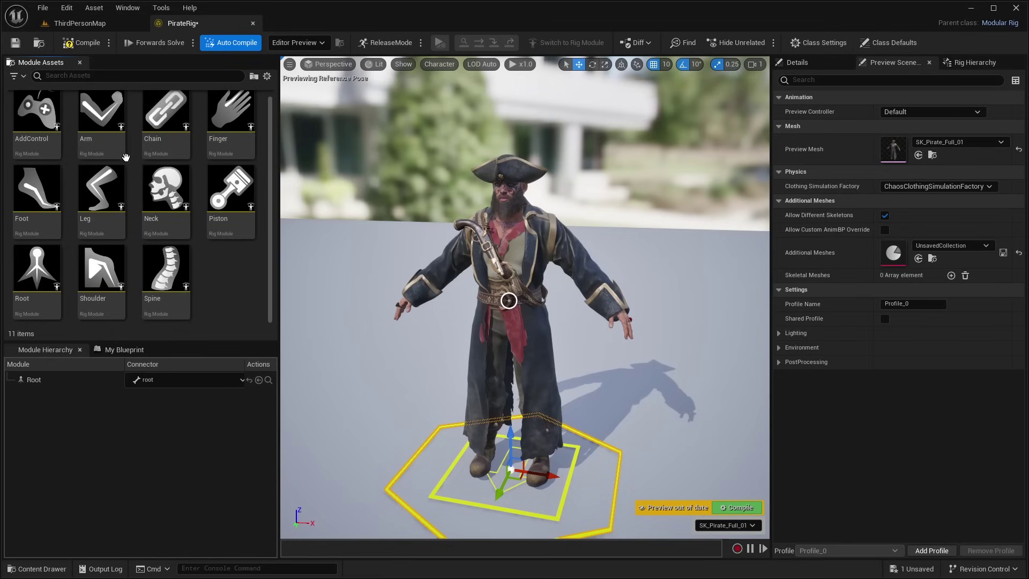
click(181, 281)
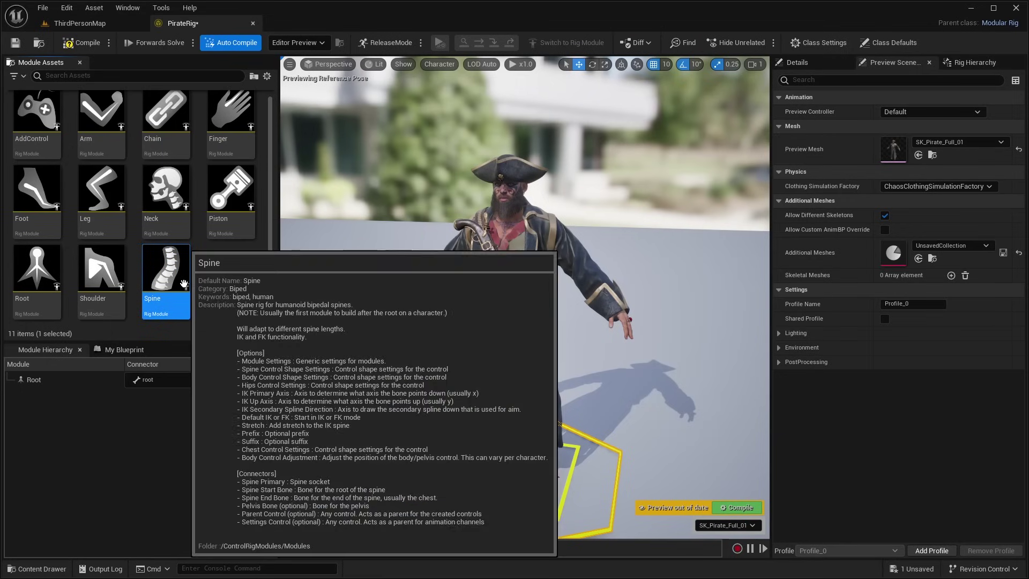
drag(182, 281, 509, 301)
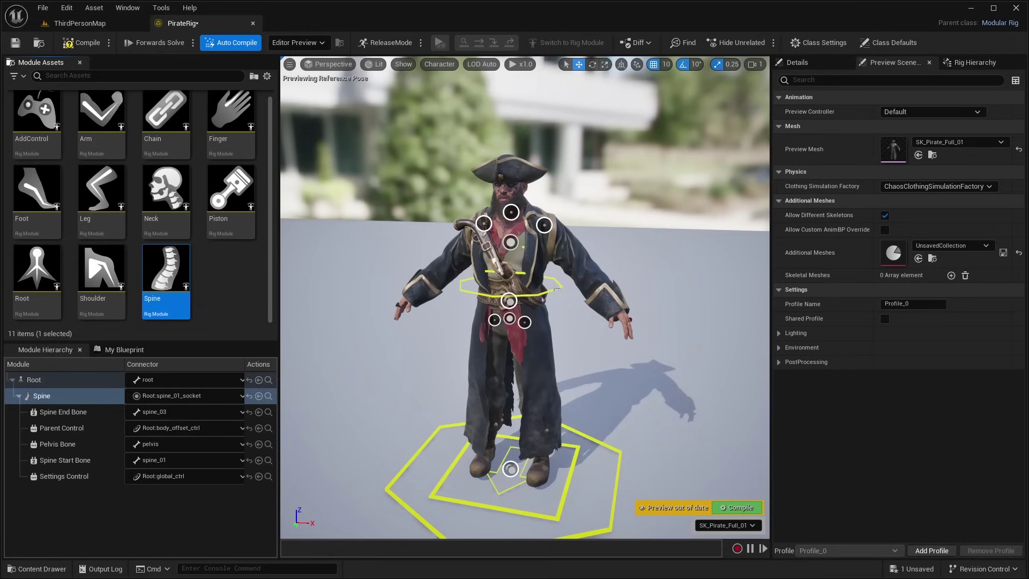
- Select the spine control around the Pirate's waist and examine the Spine module's Pelvis Bone, Spine End Bone and Spine Start Bone connectors
click(559, 290)
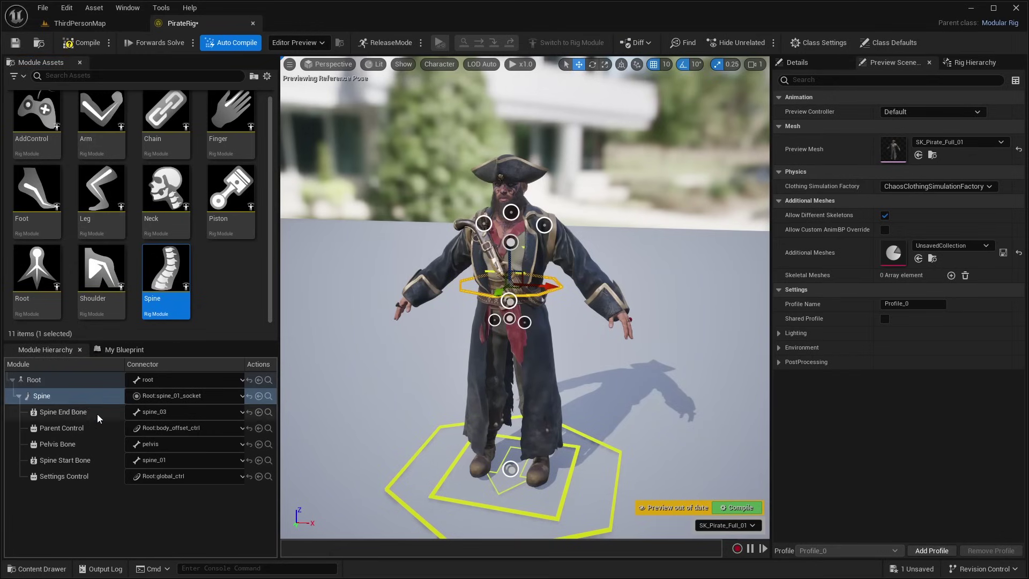
click(60, 444)
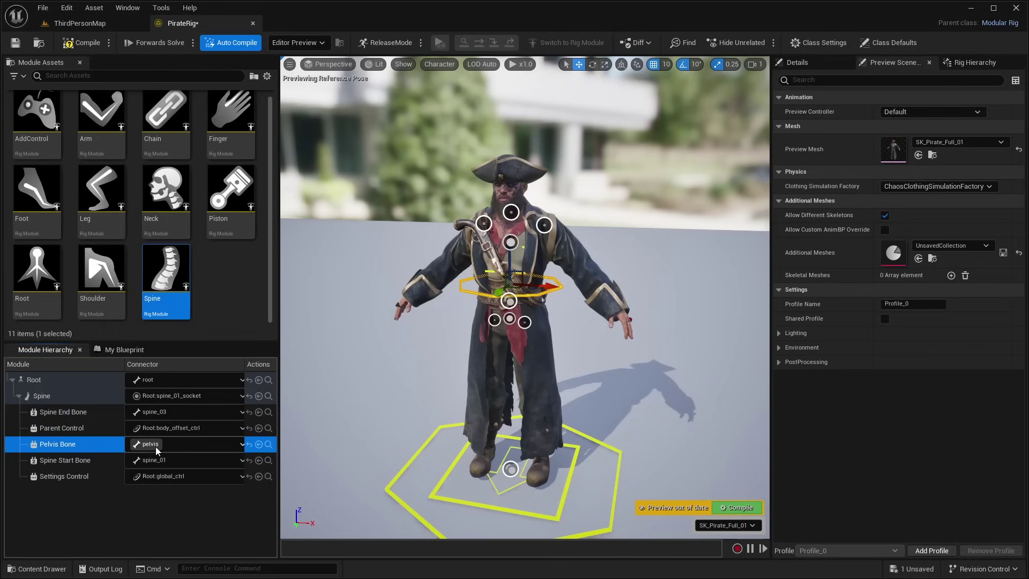
click(92, 412)
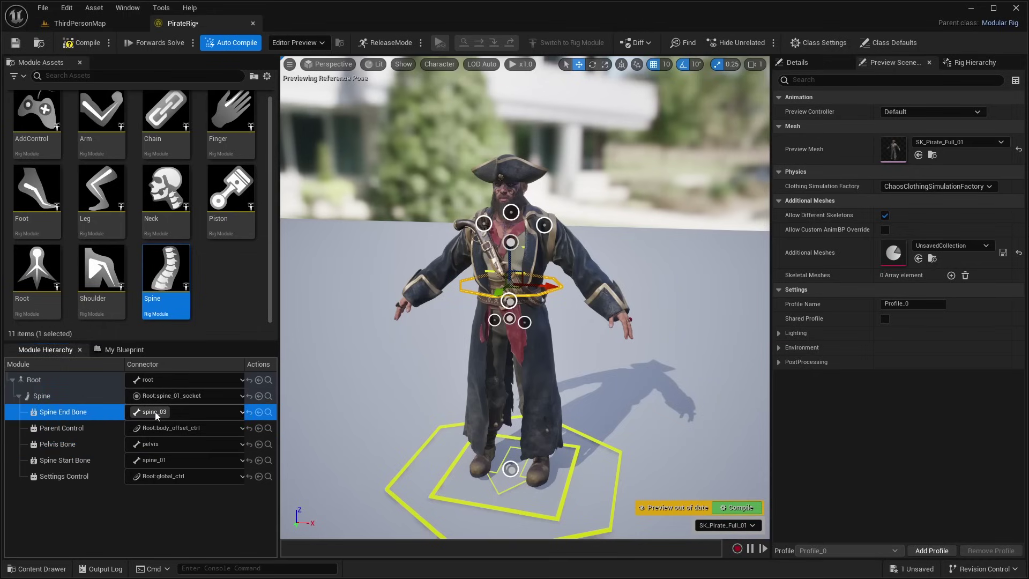
click(86, 461)
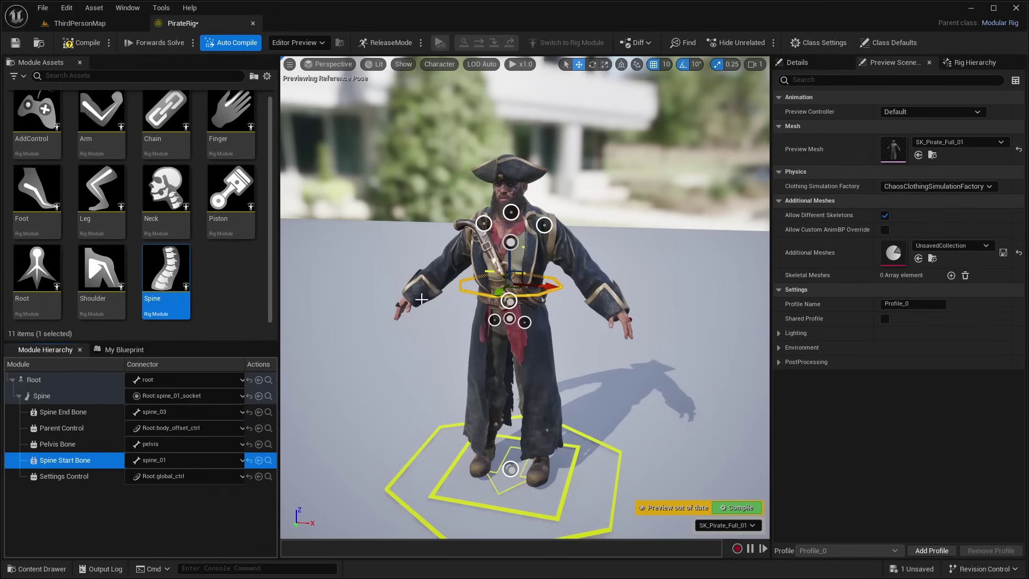
scroll(562, 262, up, 3)
scroll(563, 263, down, 3)
- Attach a Shoulder module to each of the Pirate's shoulder sockets, shoulder_l and shoulder_r
click(102, 295)
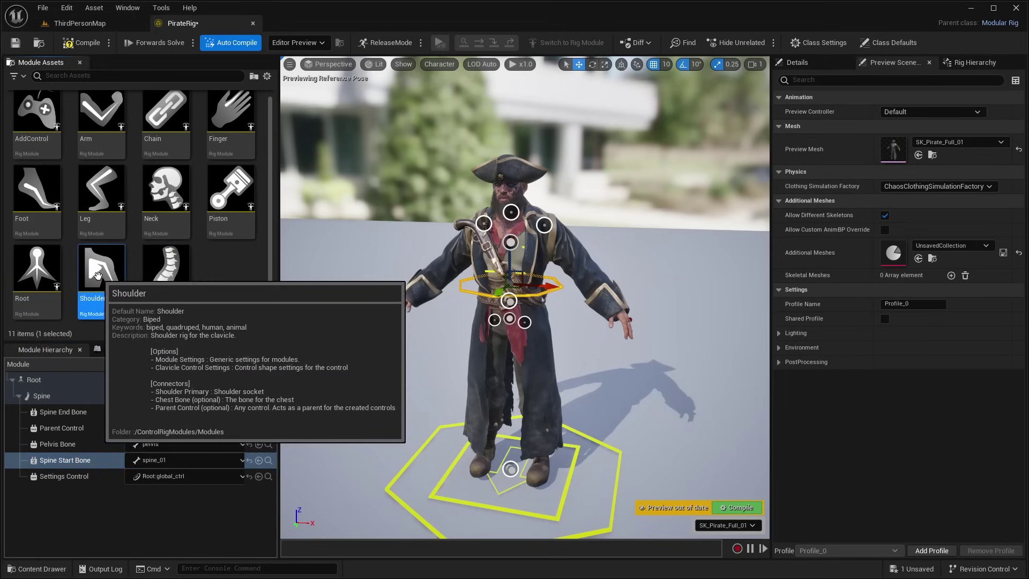
drag(102, 295, 545, 226)
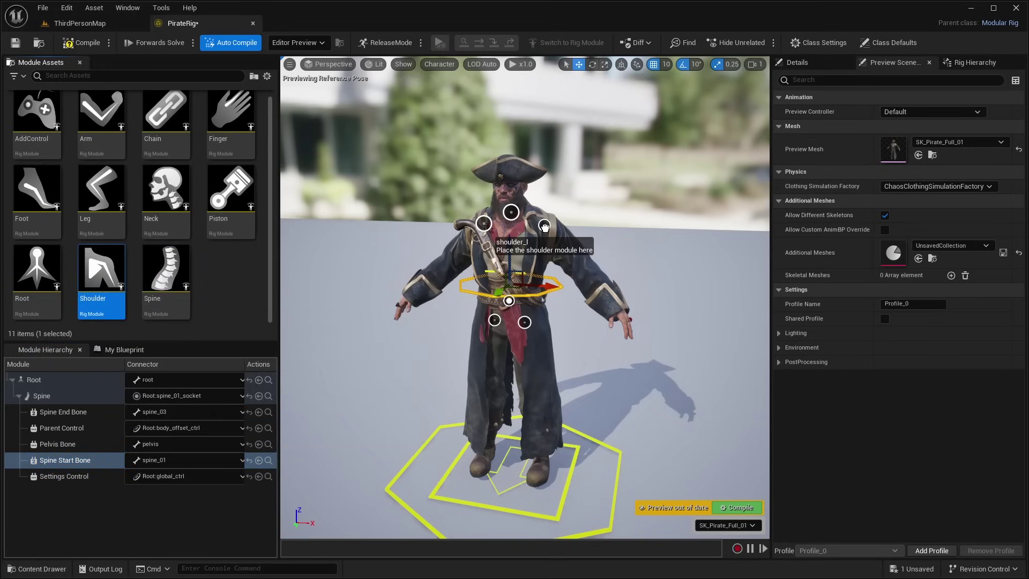
scroll(620, 198, up, 2)
right_drag(619, 198, 604, 229)
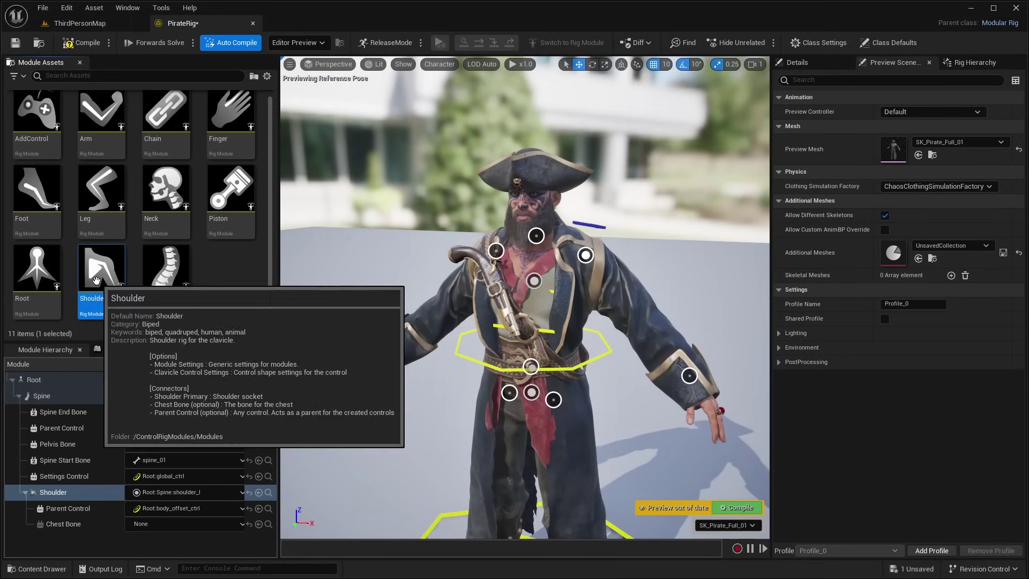
drag(99, 273, 507, 250)
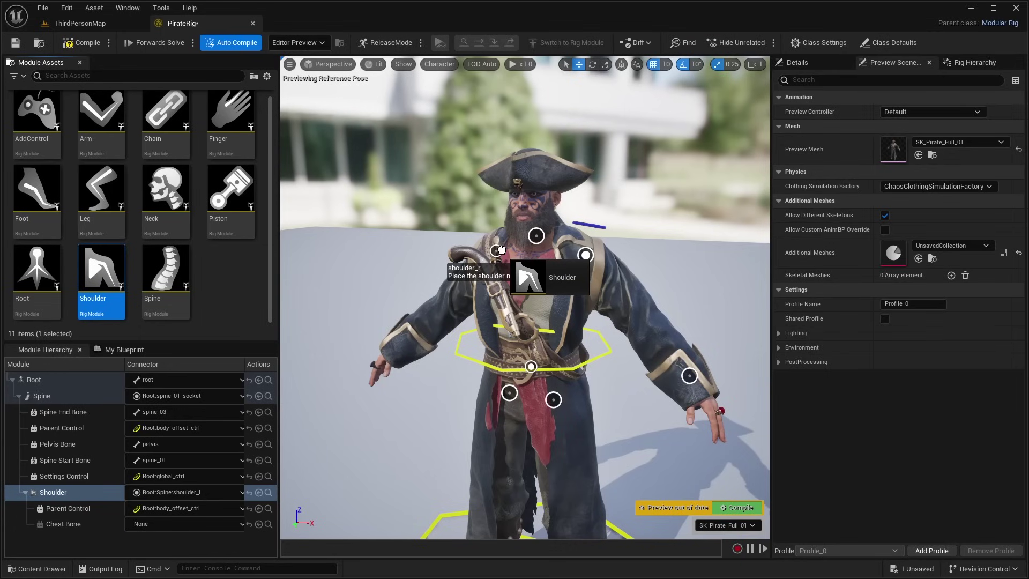
drag(501, 250, 501, 250)
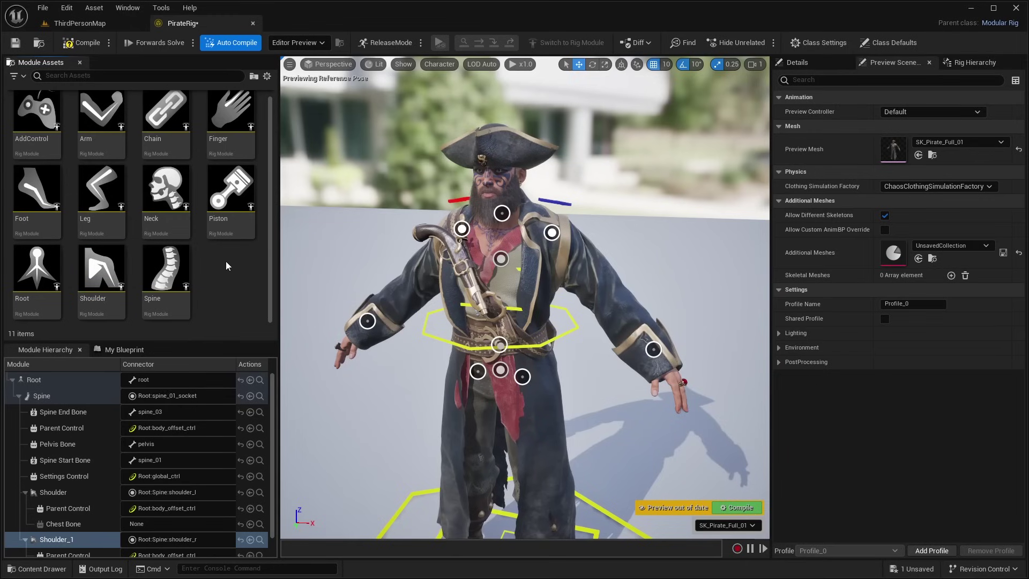
- Attach the Arm module to the Pirate's left hand socket, hand_l_socket
click(106, 122)
drag(106, 123, 657, 355)
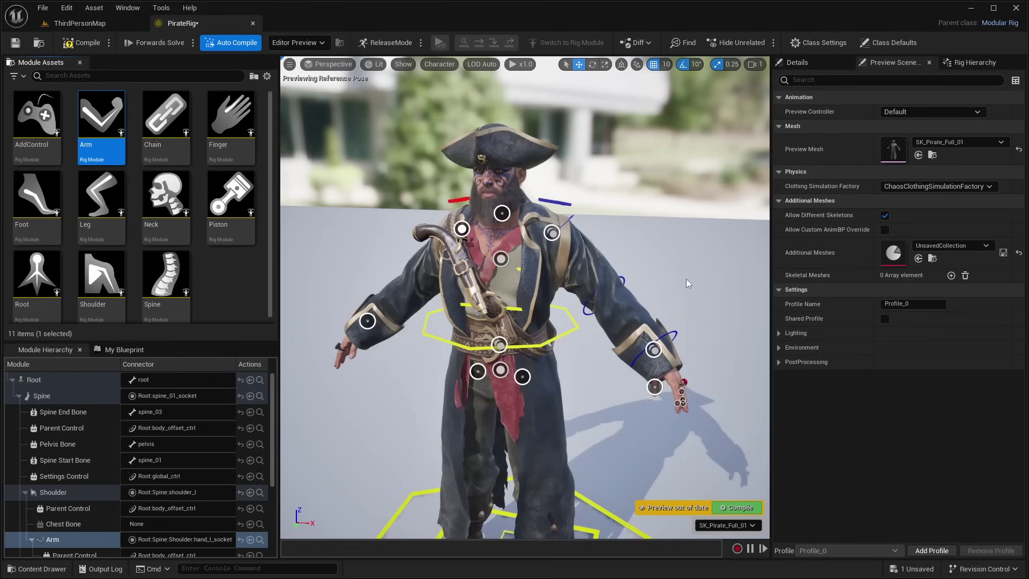
right_drag(687, 282, 637, 284)
middle_drag(638, 284, 568, 281)
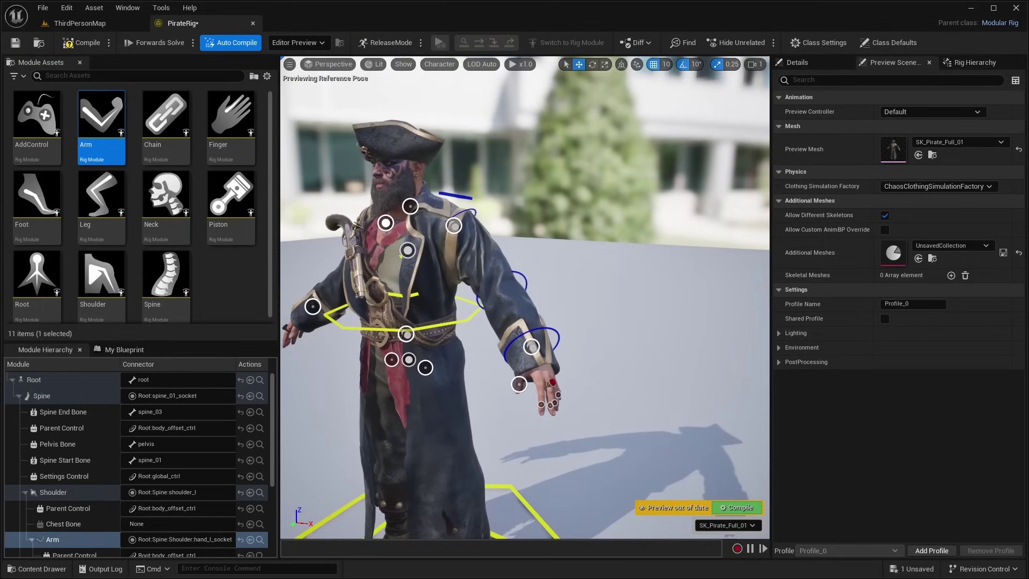
- Test the left arm by rotating its upper arm control, and recompile the rig to reset the pose
alt+drag(643, 351, 571, 244)
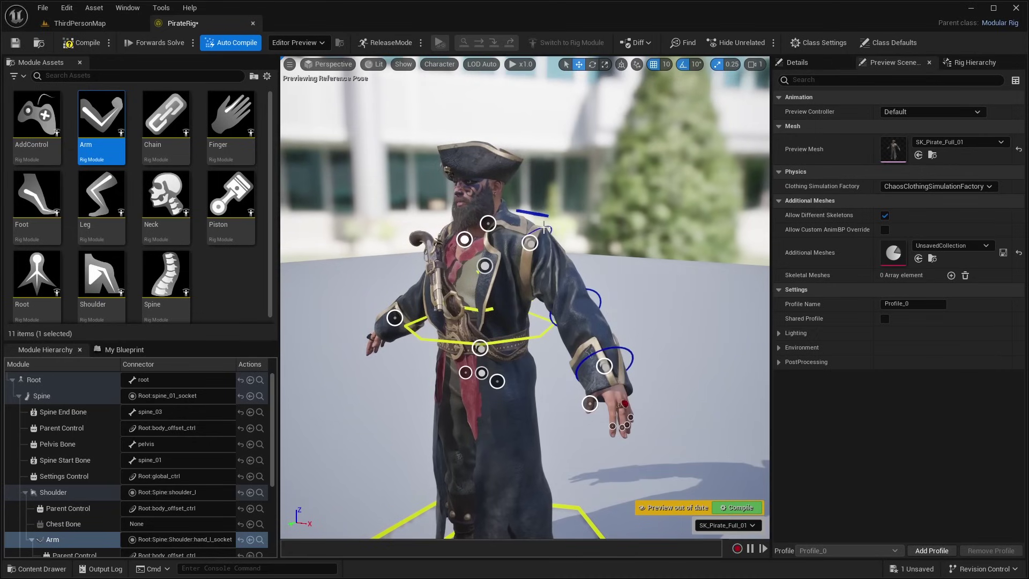
key(e)
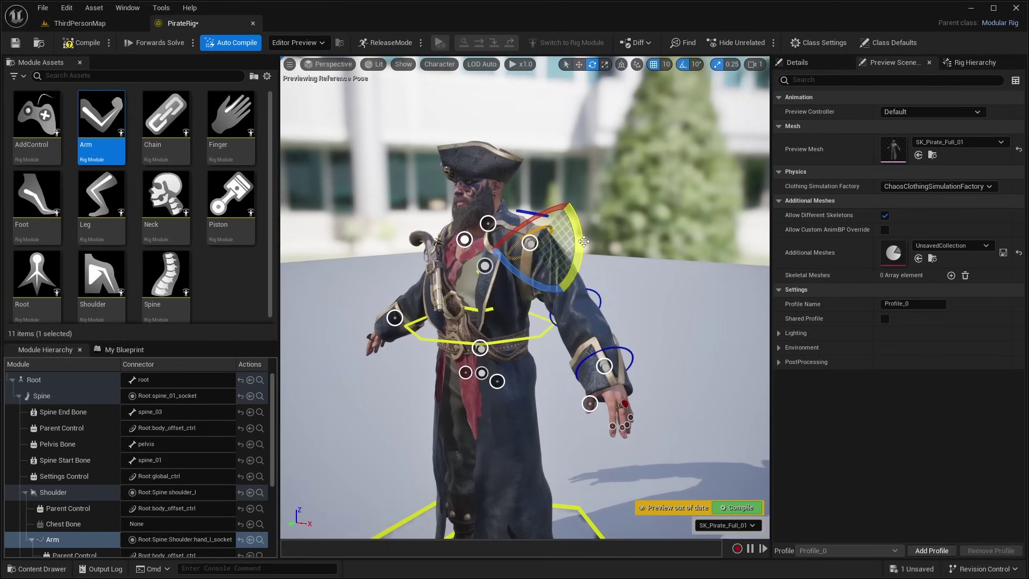
drag(583, 240, 629, 299)
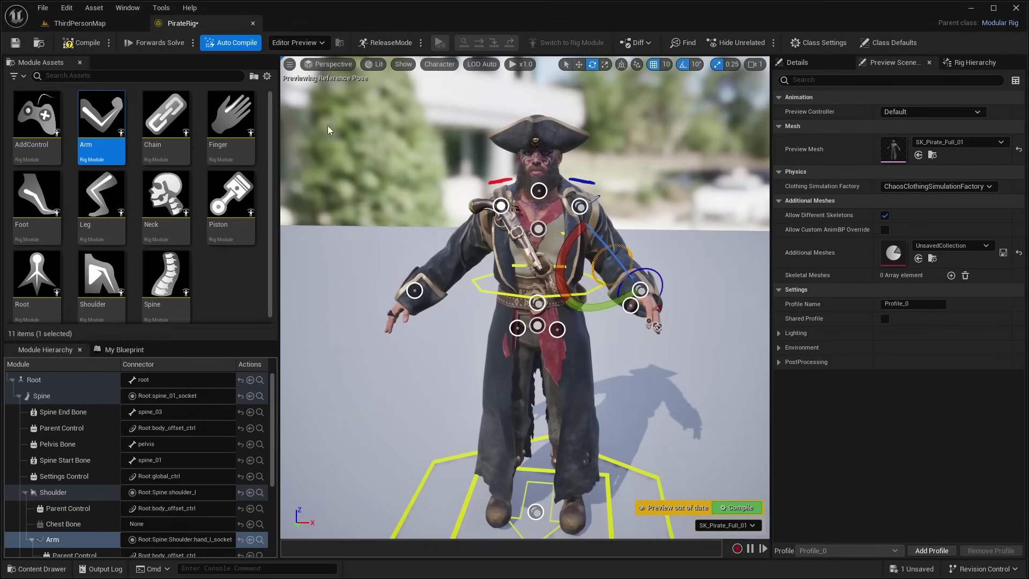
click(79, 46)
- Test the left shoulder control and the upper spine control with rotations, and recompile the rig to reset the pose
right_drag(566, 211, 594, 164)
scroll(566, 212, up, 5)
scroll(566, 212, down, 2)
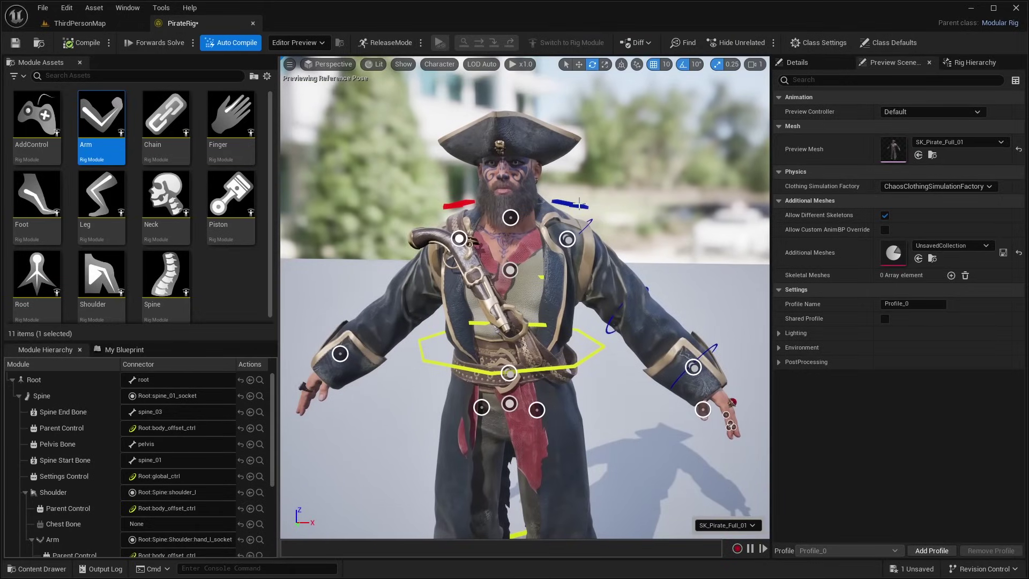
right_drag(566, 212, 620, 247)
drag(424, 232, 455, 245)
right_drag(552, 330, 505, 301)
scroll(552, 330, down, 5)
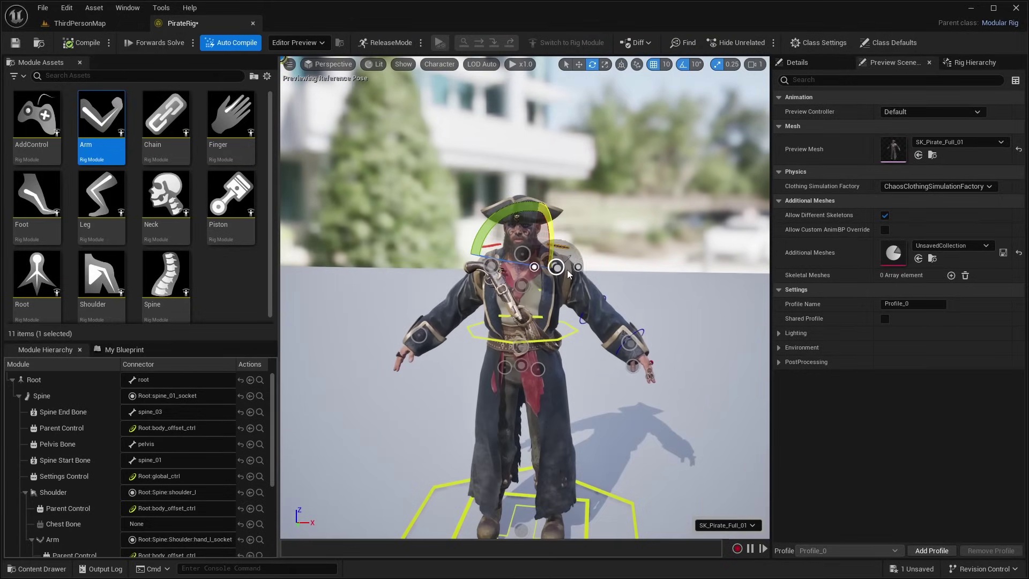
right_drag(552, 330, 600, 341)
scroll(551, 330, up, 5)
click(484, 321)
mouse_move(485, 321)
mouse_down()
mouse_move(432, 321)
mouse_move(501, 321)
mouse_move(485, 321)
mouse_up()
scroll(535, 316, down, 4)
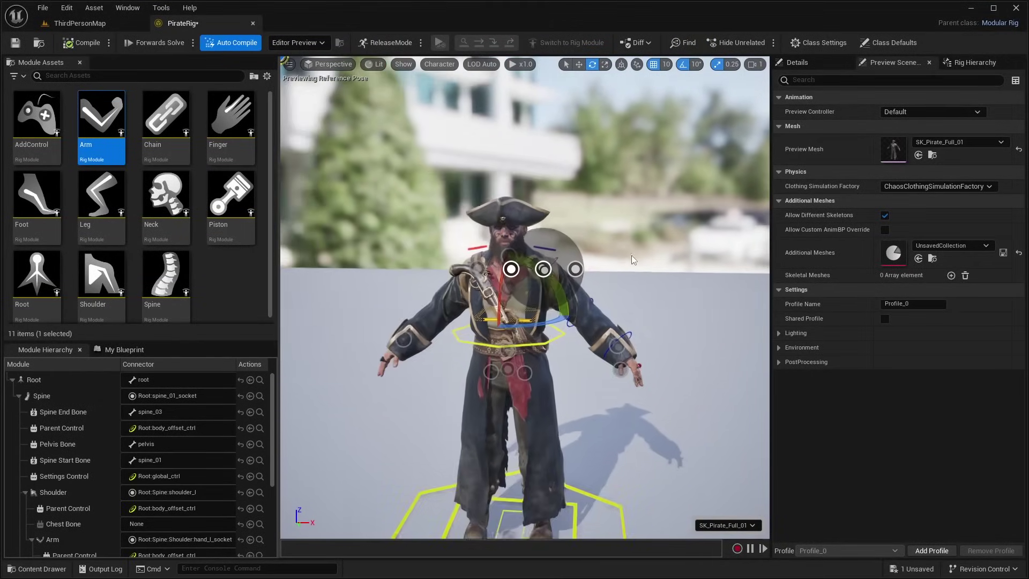
click(64, 46)
- Attach the Arm module to the Pirate's right hand socket, hand_r_socket
scroll(525, 297, up, 4)
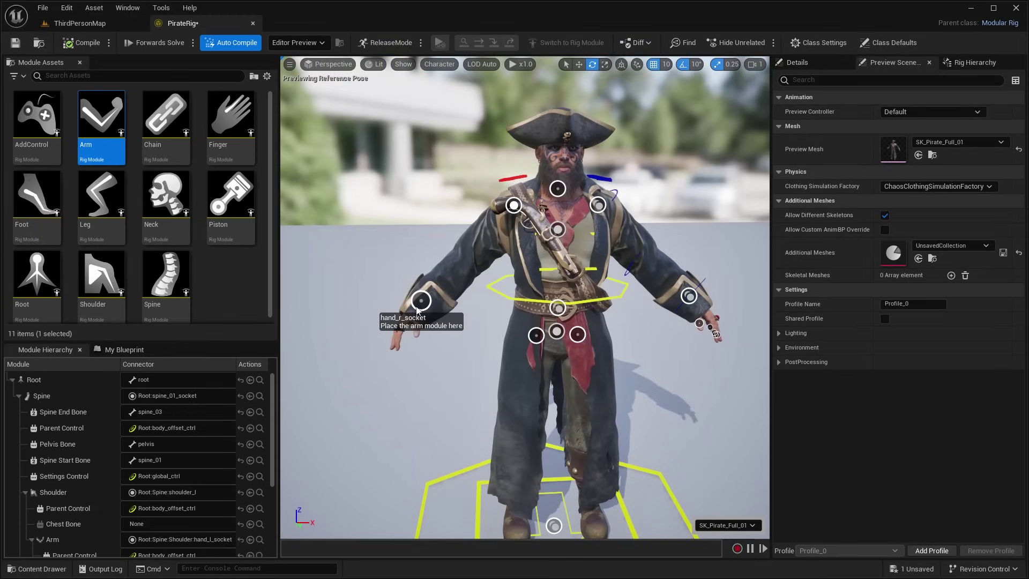
drag(101, 123, 423, 301)
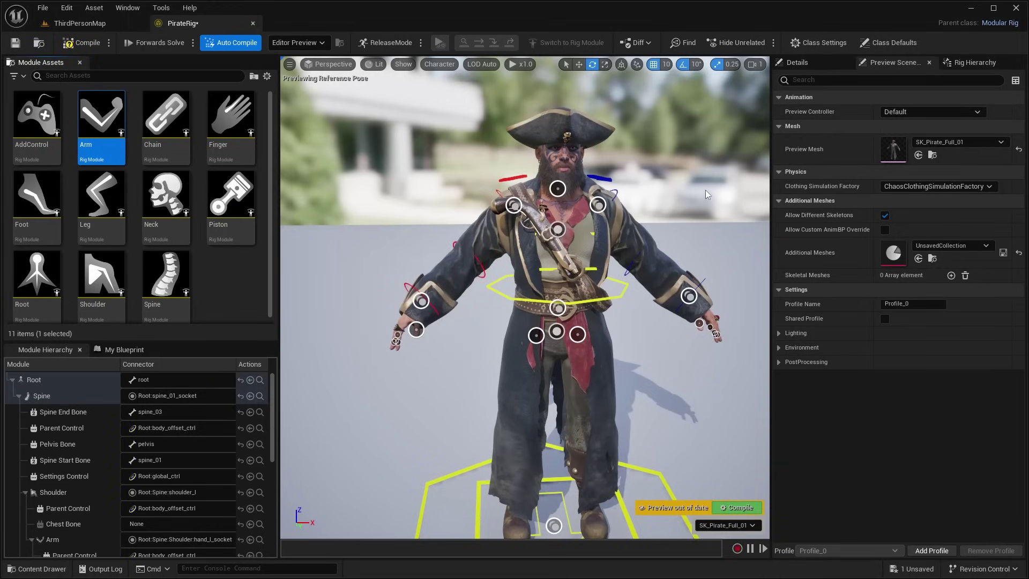
alt+drag(705, 190, 539, 297)
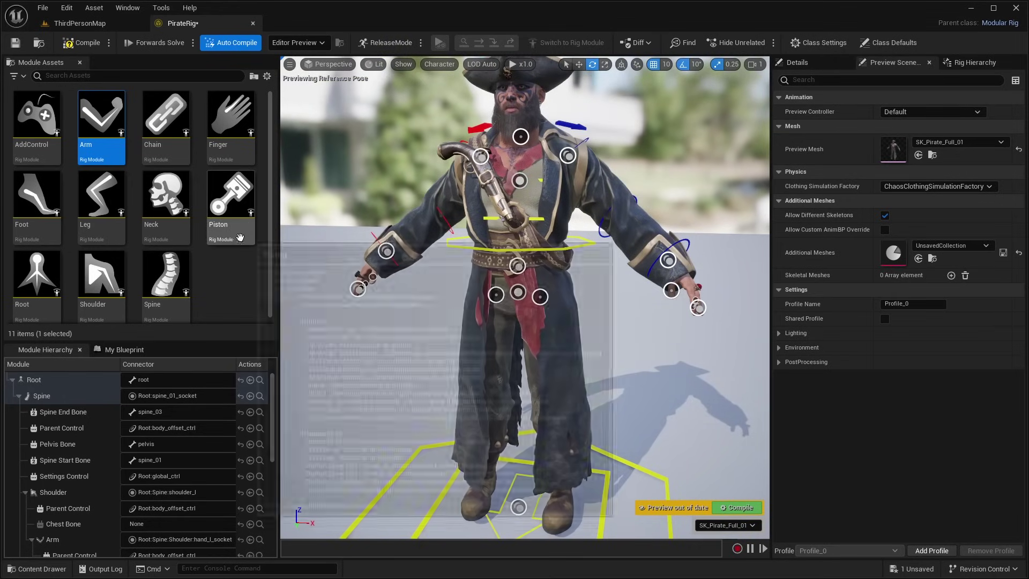
- Try to attach the Leg module to the socket at the Pirate's left hip
drag(101, 204, 540, 296)
mouse_move(614, 295)
alt+mouse_down()
mouse_move(656, 276)
mouse_move(614, 294)
alt+mouse_up()
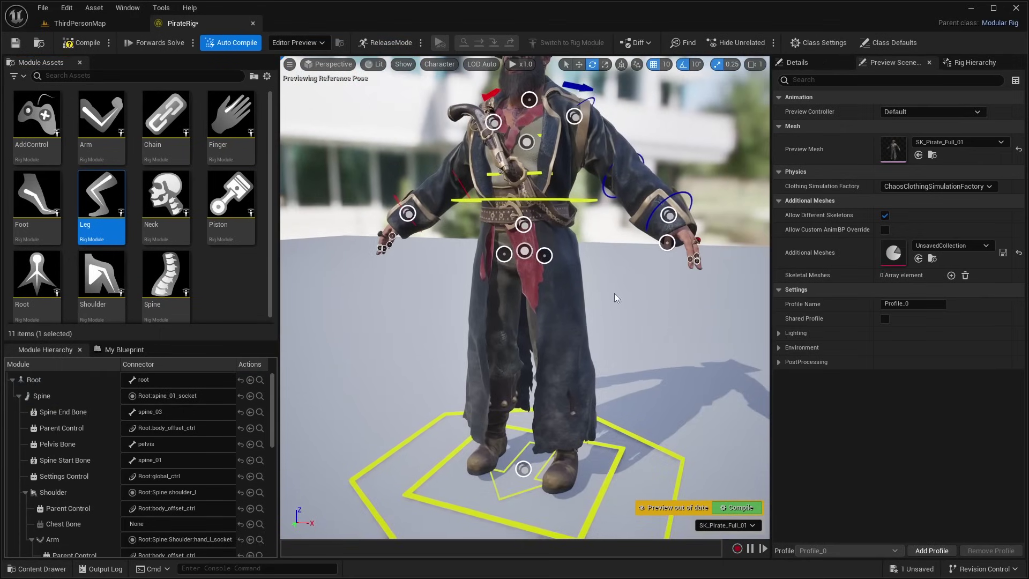
drag(101, 206, 546, 257)
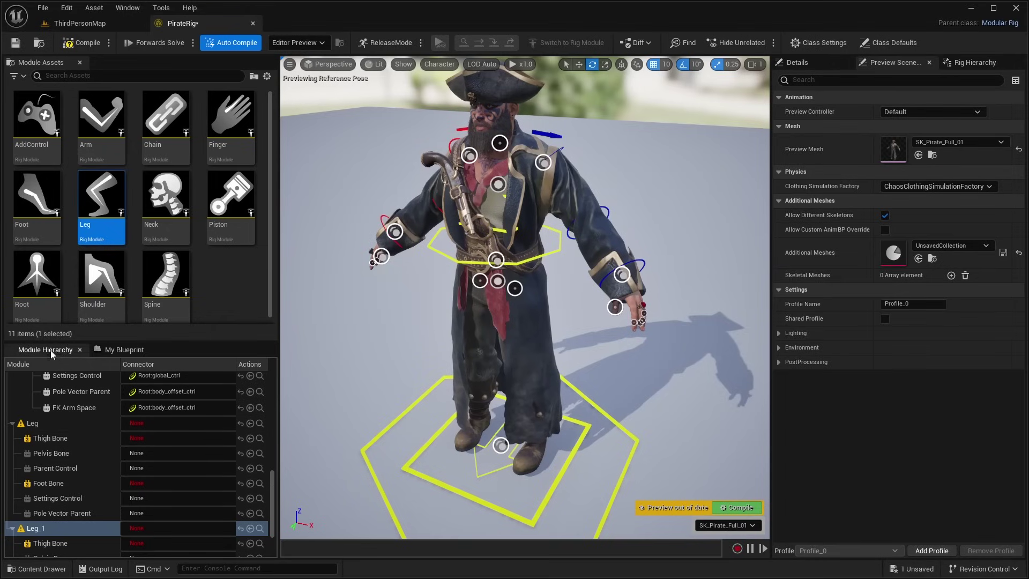
- Delete the two unconnected leg modules, Leg_1 and Leg, from the module hierarchy
scroll(99, 423, down, 4)
scroll(96, 425, up, 3)
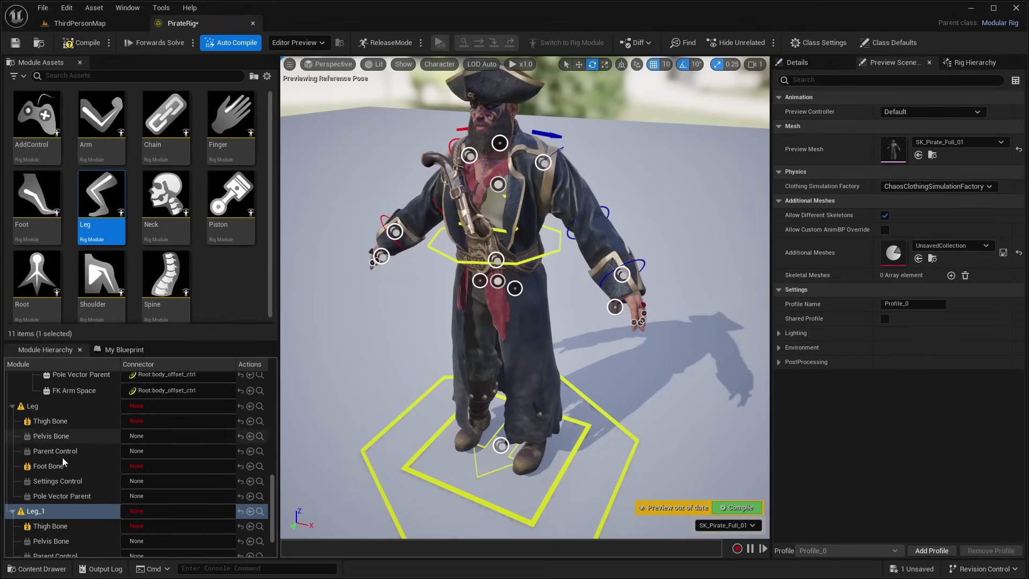
scroll(67, 439, down, 1)
scroll(69, 431, down, 2)
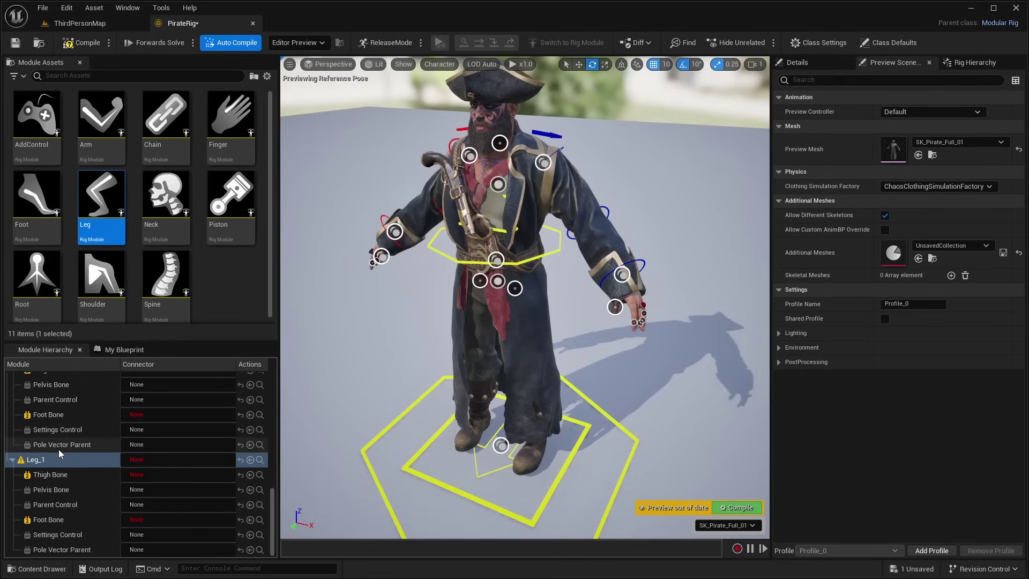
scroll(59, 445, up, 3)
scroll(66, 468, up, 2)
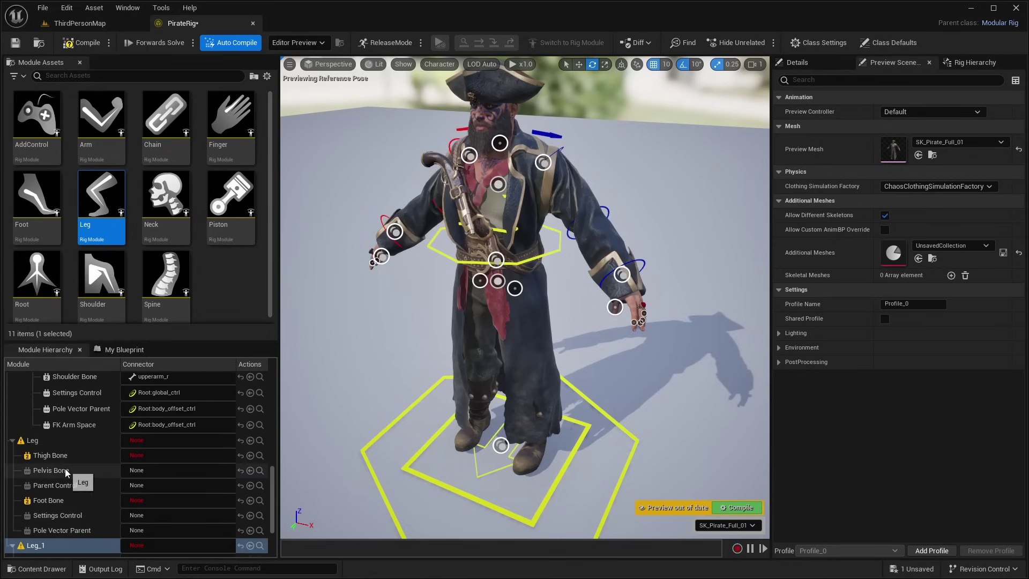
scroll(139, 487, down, 3)
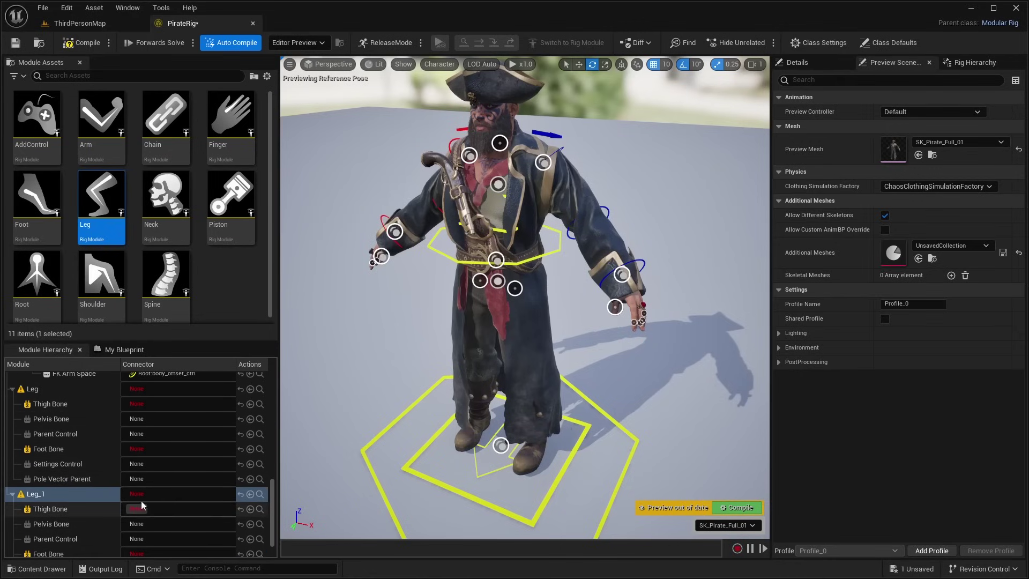
click(72, 494)
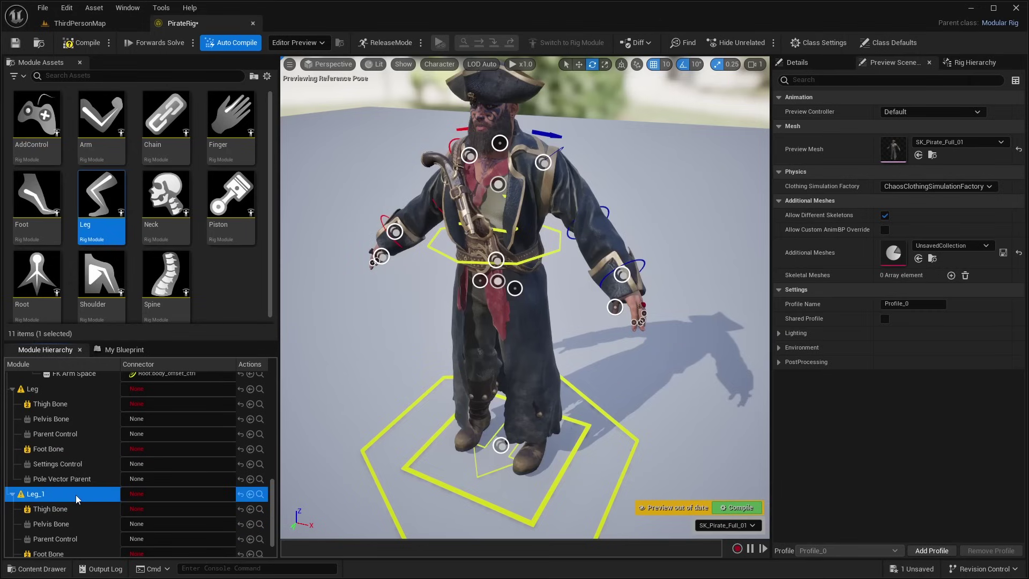
key(Delete)
click(66, 461)
key(Delete)
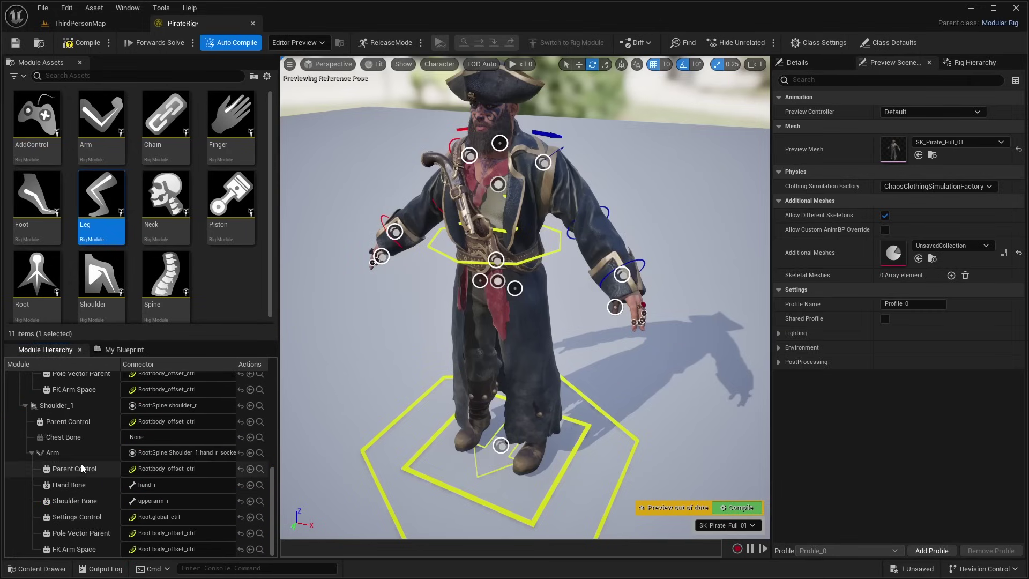
- Save the rig and attach the Leg module to thigh_l_socket at the Pirate's left hip
key(ctrl+s)
drag(107, 213, 510, 287)
drag(101, 201, 450, 276)
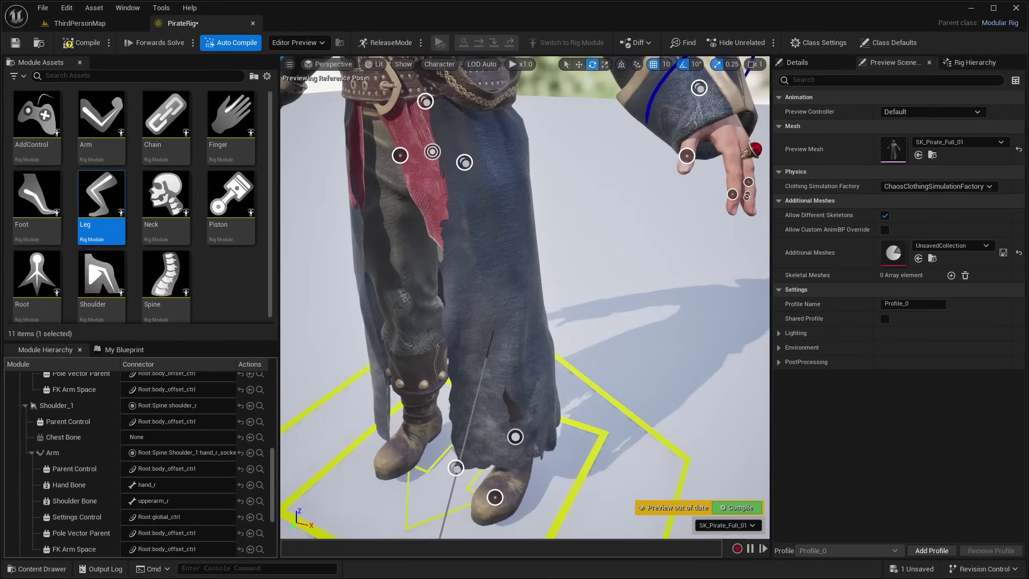
scroll(218, 414, down, 2)
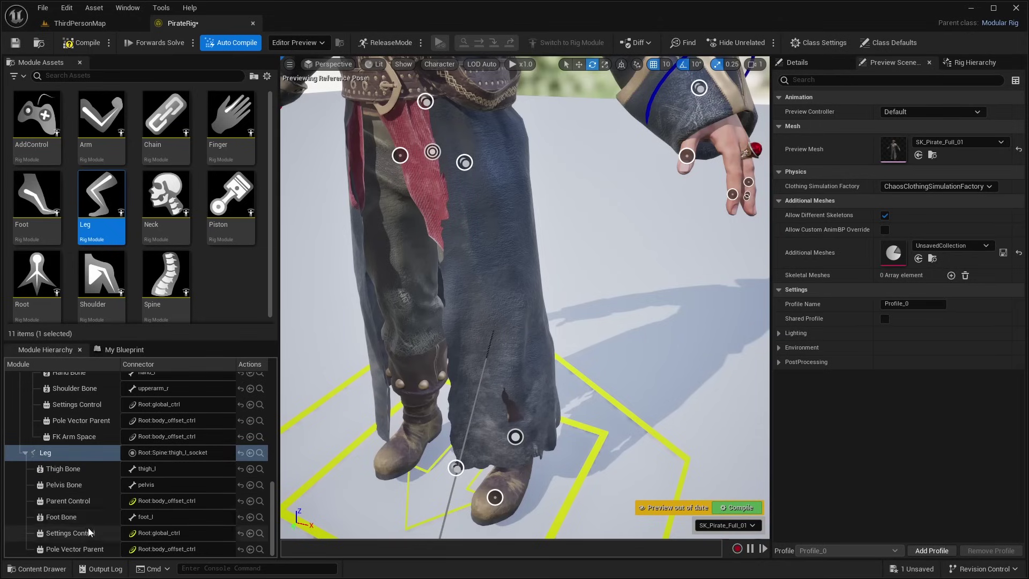
- Select the left foot control and raise it with the move tool so the knee bends and the leg lifts forward
mouse_move(508, 349)
right_down()
mouse_move(493, 322)
mouse_move(496, 279)
mouse_move(508, 348)
right_up()
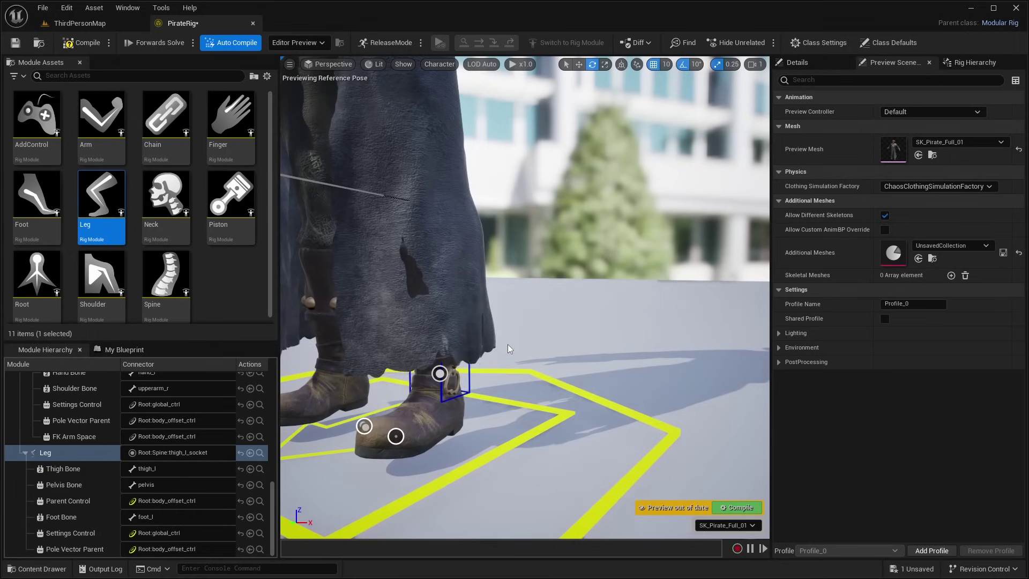
click(472, 368)
click(468, 377)
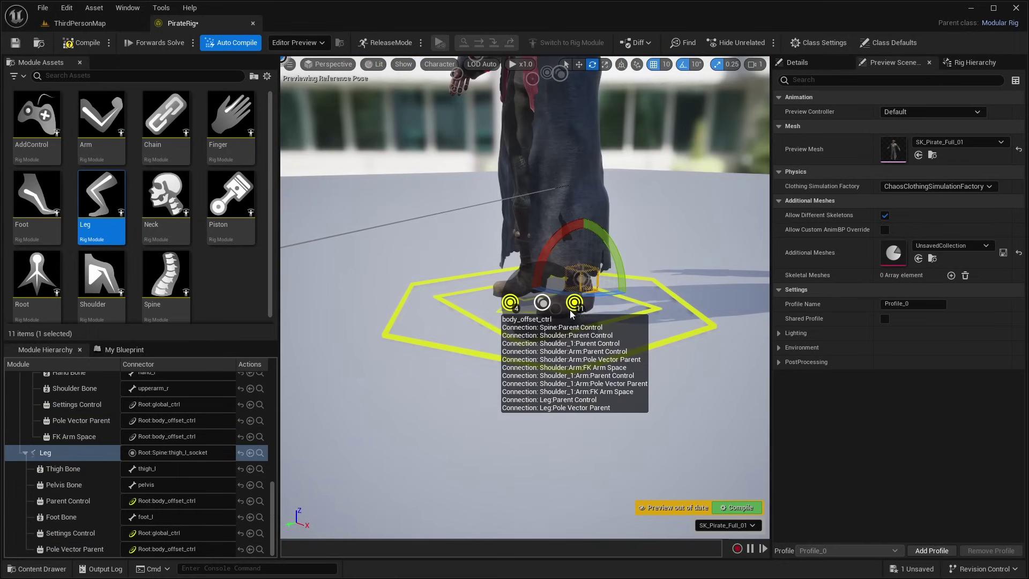
key(w)
right_drag(569, 313, 525, 395)
drag(525, 394, 454, 412)
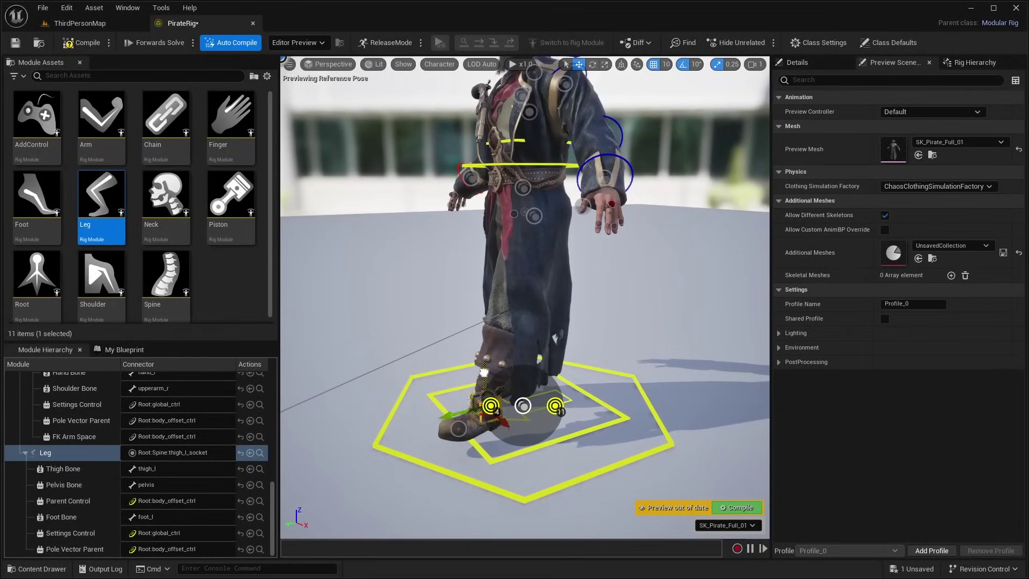
drag(484, 372, 654, 298)
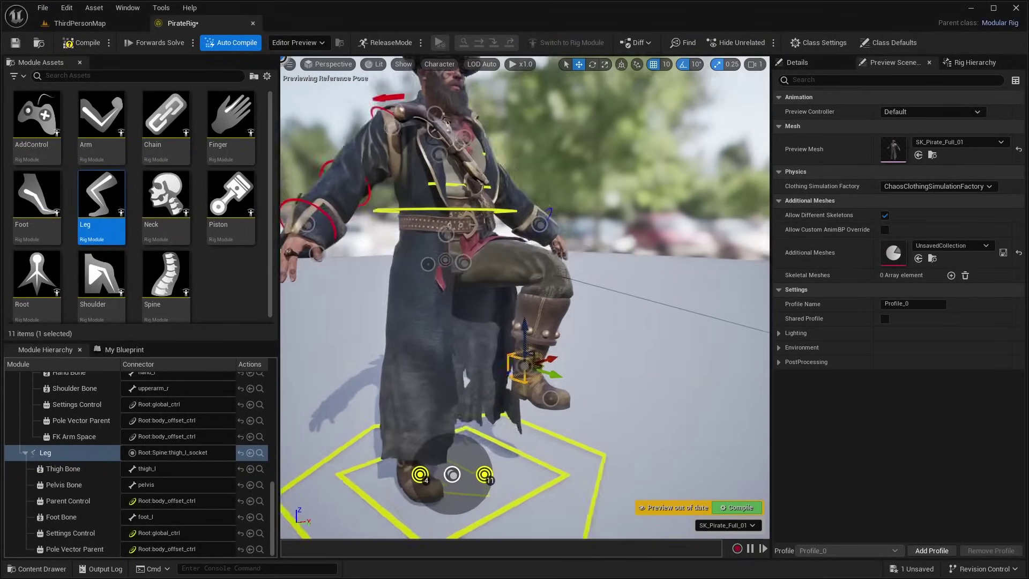
alt+drag(552, 370, 539, 399)
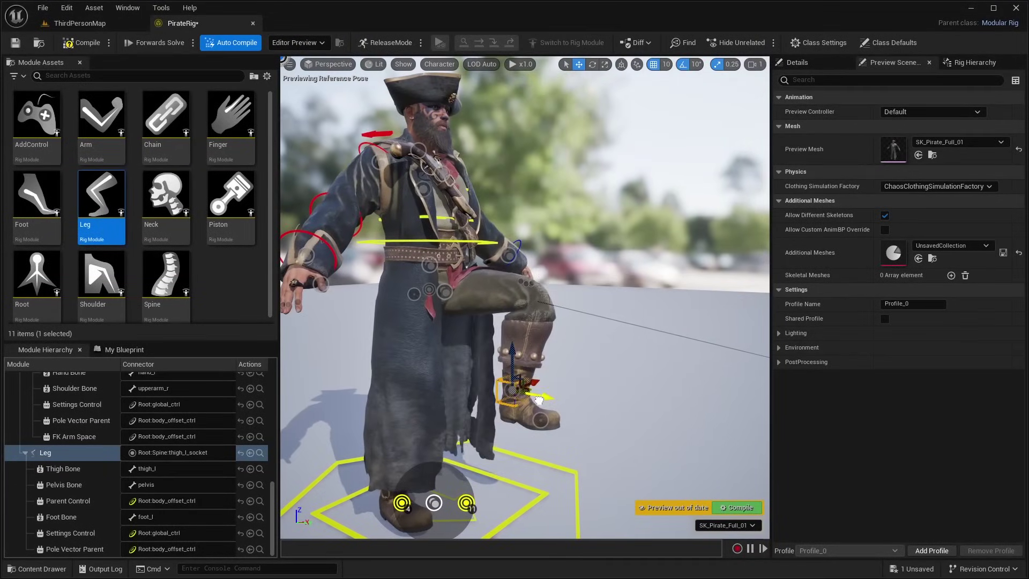
- Lower the left foot control back to the ground and attach the Leg module to thigh_r_socket at the Pirate's right hip
drag(508, 356, 482, 425)
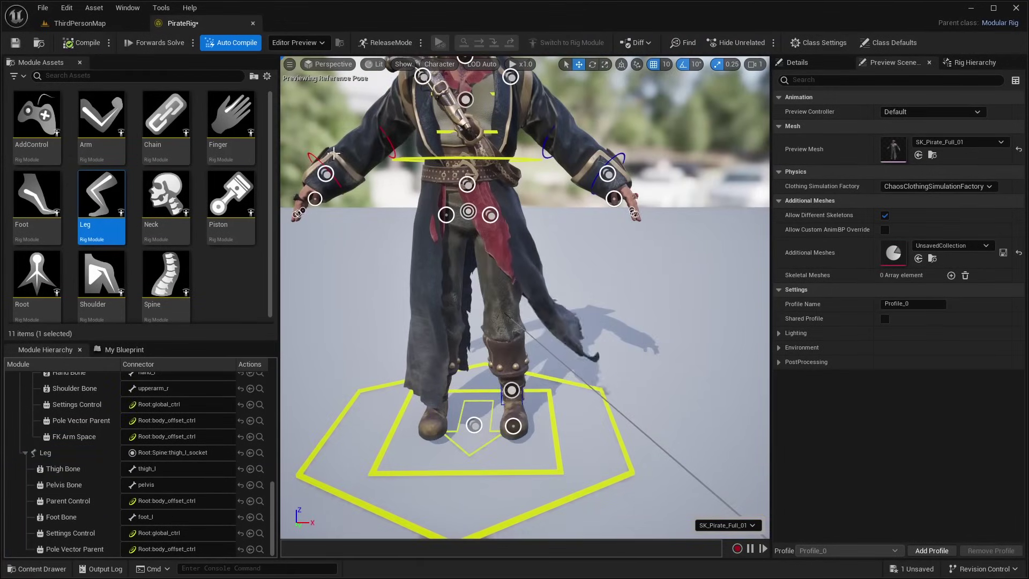
right_drag(532, 227, 532, 228)
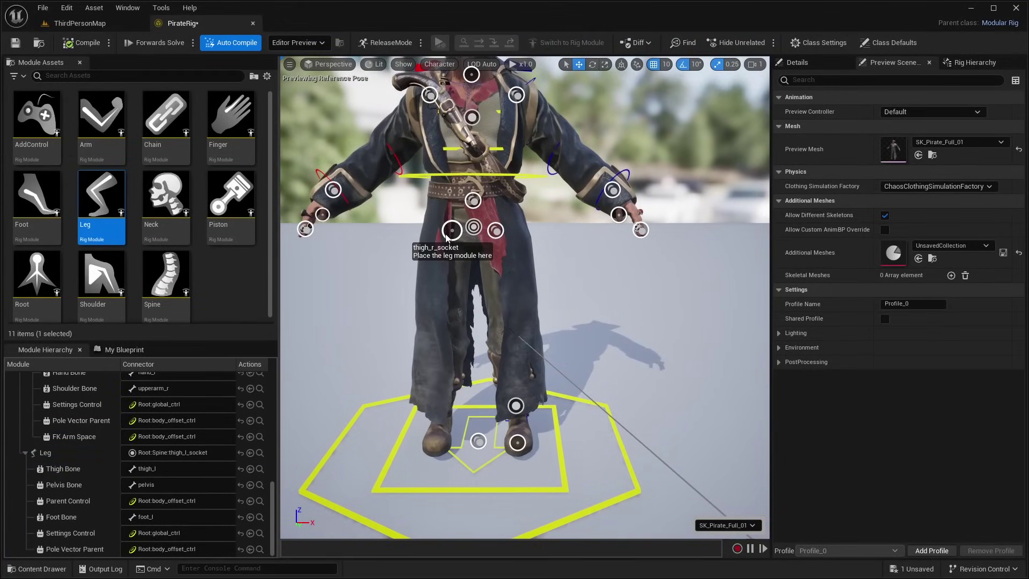
mouse_move(96, 201)
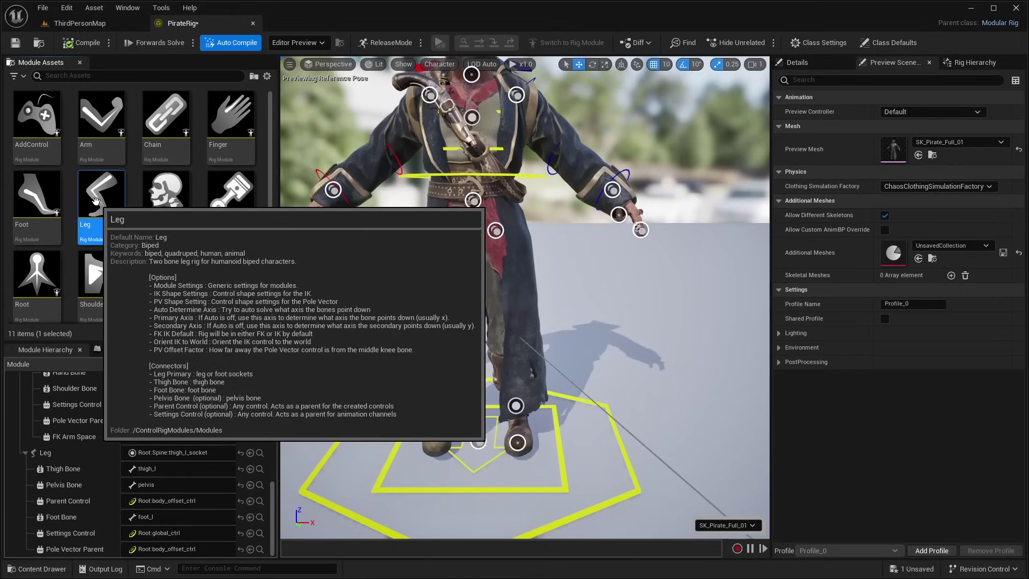
drag(96, 201, 452, 232)
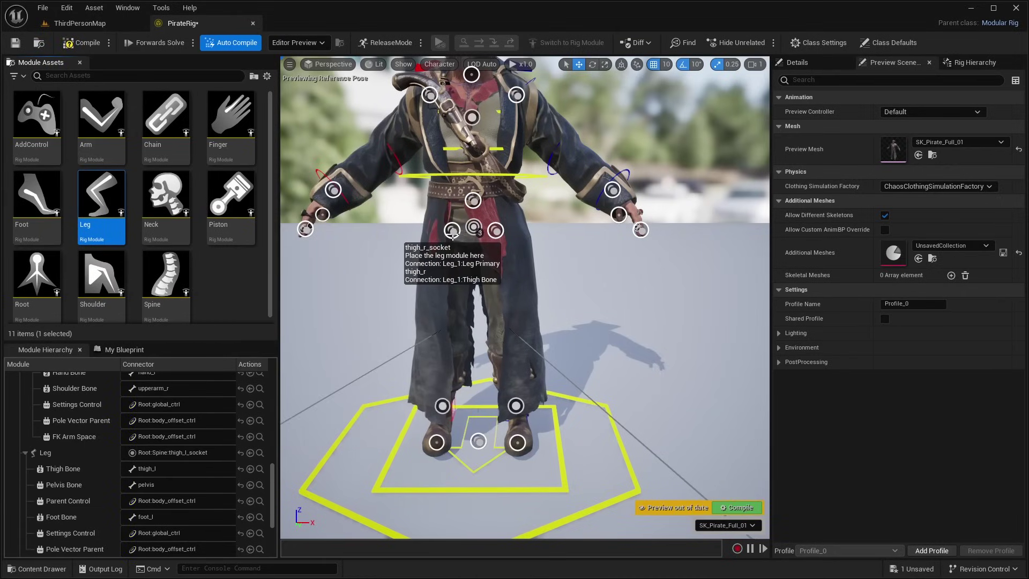
- Lower the body control around the waist to test both legs, and undo the move
drag(590, 316, 534, 390)
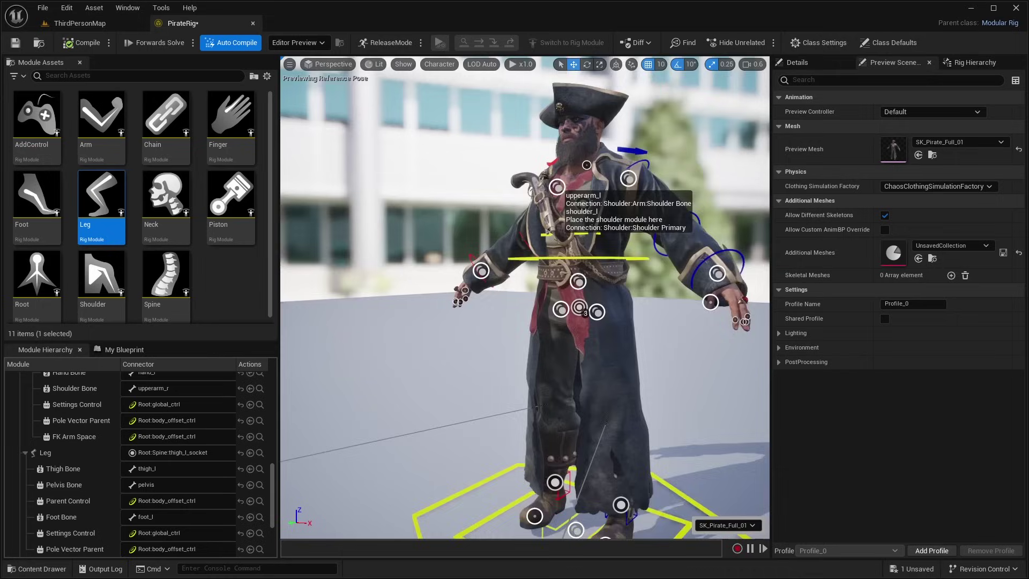
right_drag(557, 187, 558, 274)
key(f)
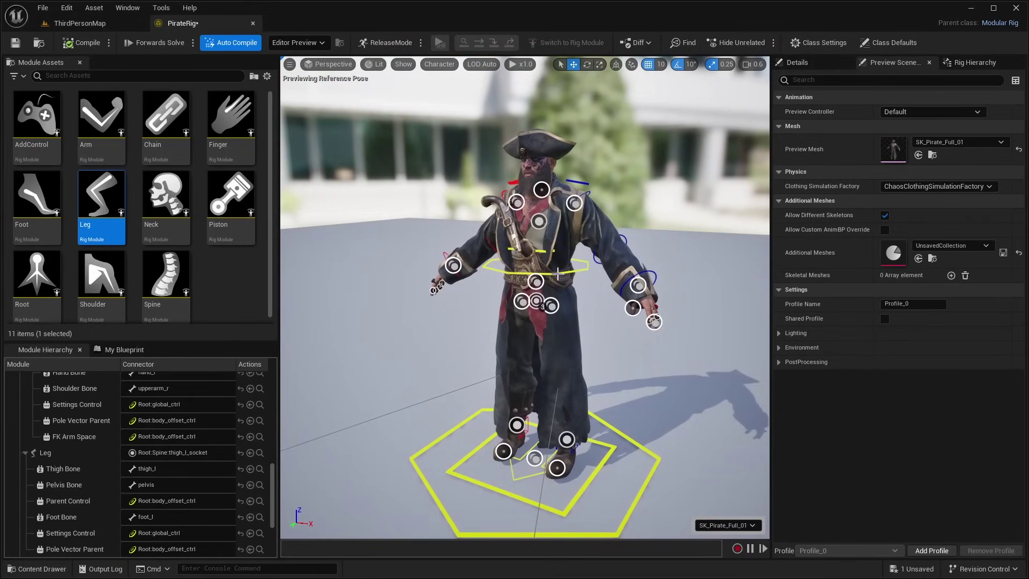
mouse_move(539, 243)
mouse_down()
mouse_move(541, 310)
mouse_move(547, 253)
mouse_up()
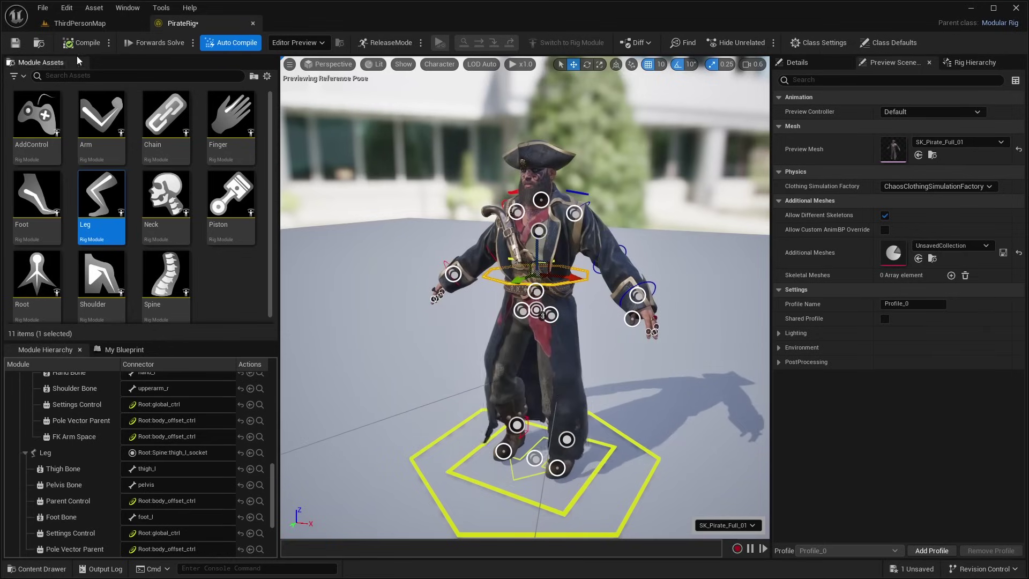
key(ctrl+z)
- Inspect the details of the right leg's pole vector control, leg_r_pv_ik_ctrl, and return to the preview scene settings
right_drag(591, 355, 413, 375)
click(851, 66)
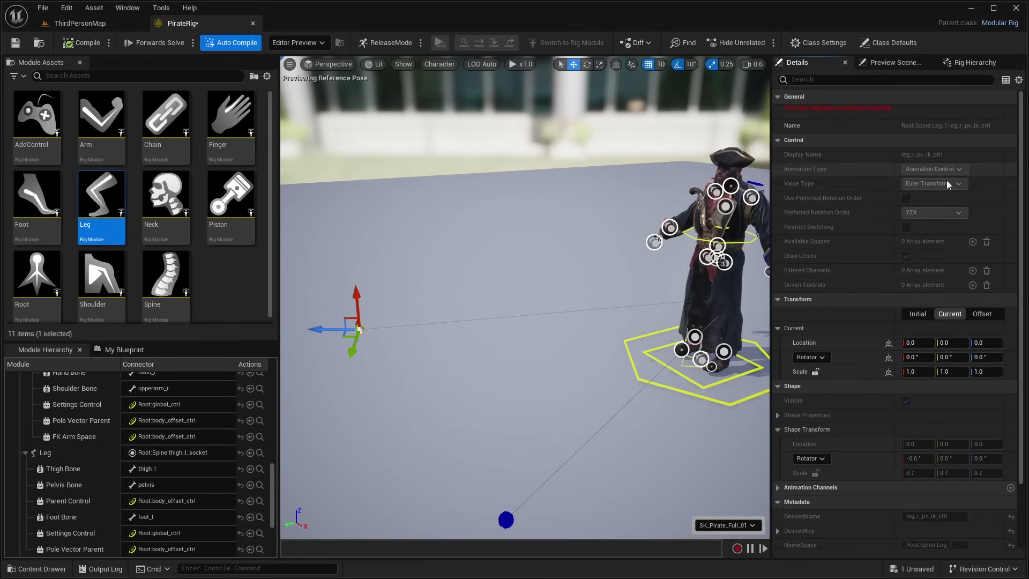
scroll(902, 220, down, 2)
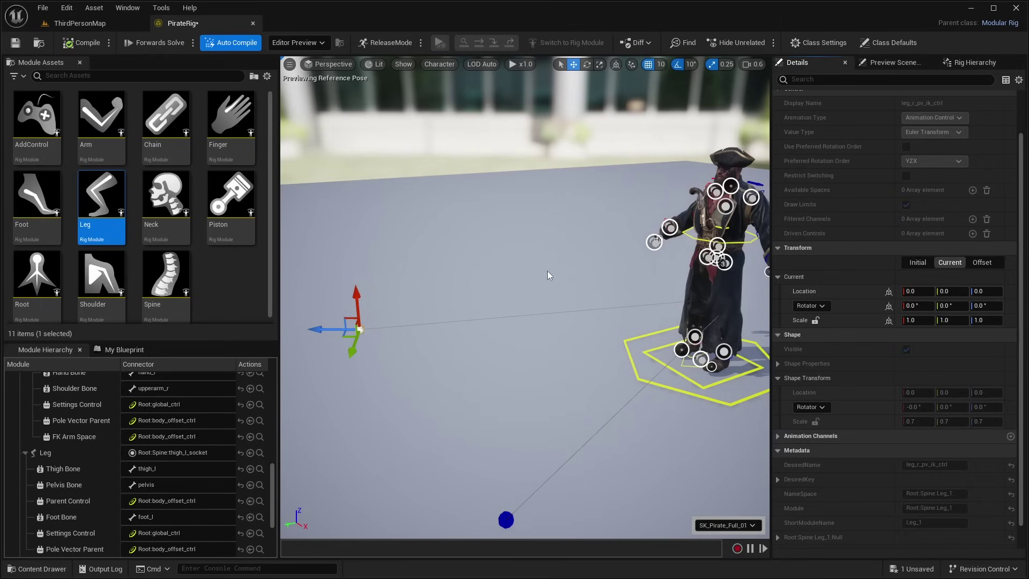
right_drag(547, 271, 643, 284)
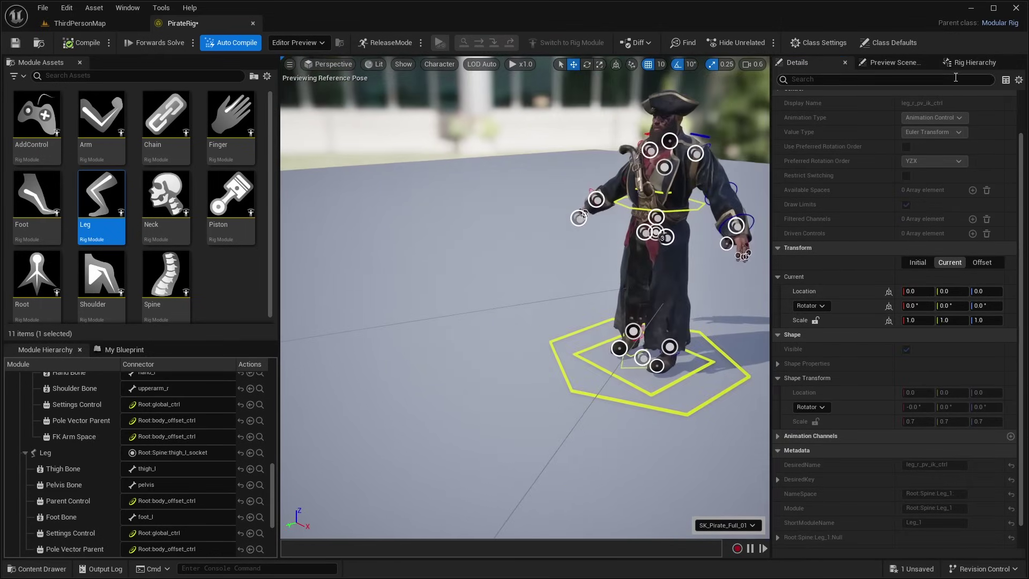
click(890, 62)
- Attach the Finger module to the thumb socket on the Pirate's left hand
right_drag(524, 297, 600, 418)
mouse_move(485, 312)
right_down()
mouse_move(477, 279)
mouse_move(485, 311)
right_up()
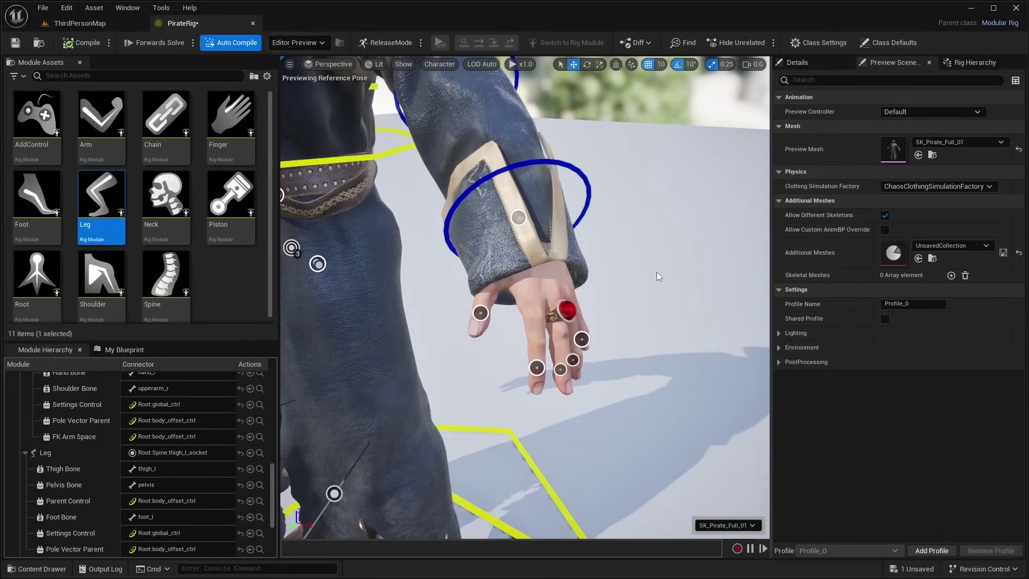
click(229, 123)
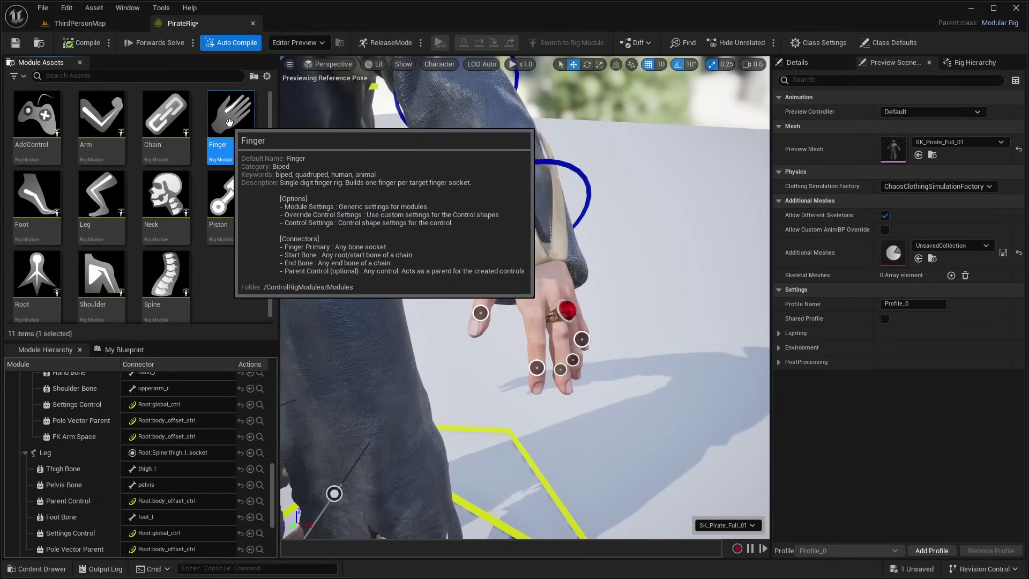
drag(229, 122, 481, 310)
scroll(480, 310, up, 5)
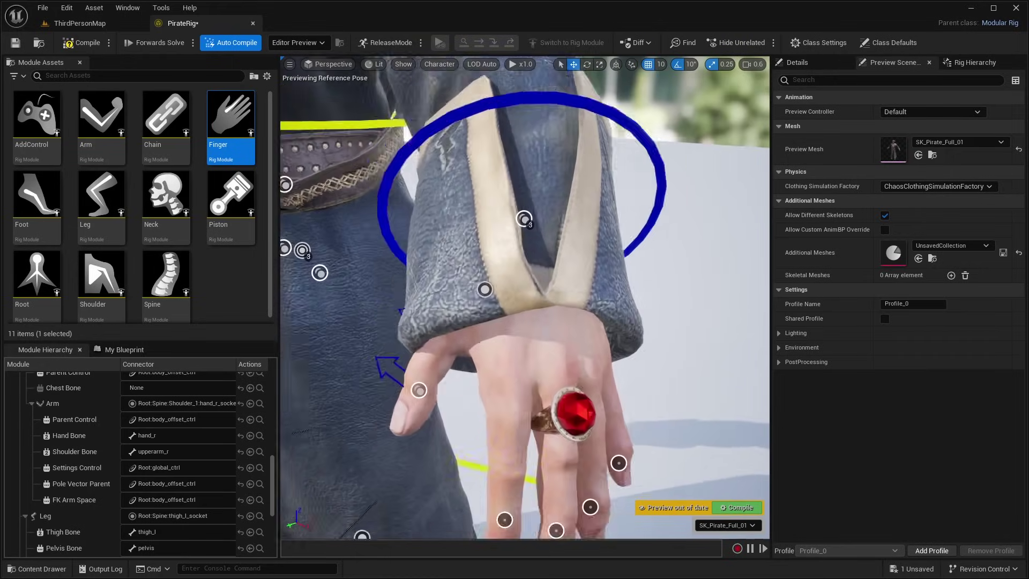
- Attach another Finger module to the index finger socket on the Pirate's left hand
scroll(454, 301, down, 5)
scroll(454, 301, up, 3)
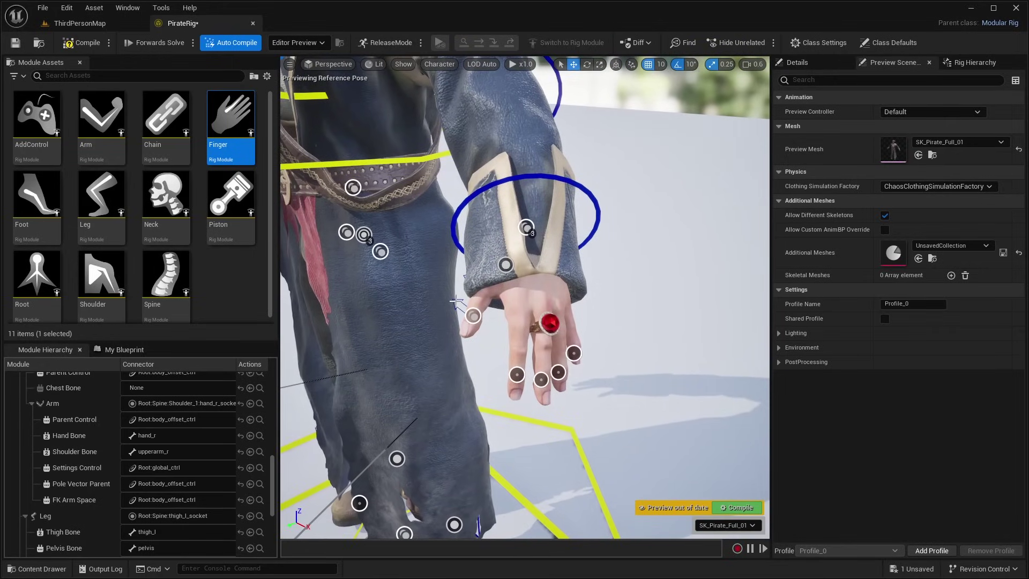
drag(231, 122, 518, 373)
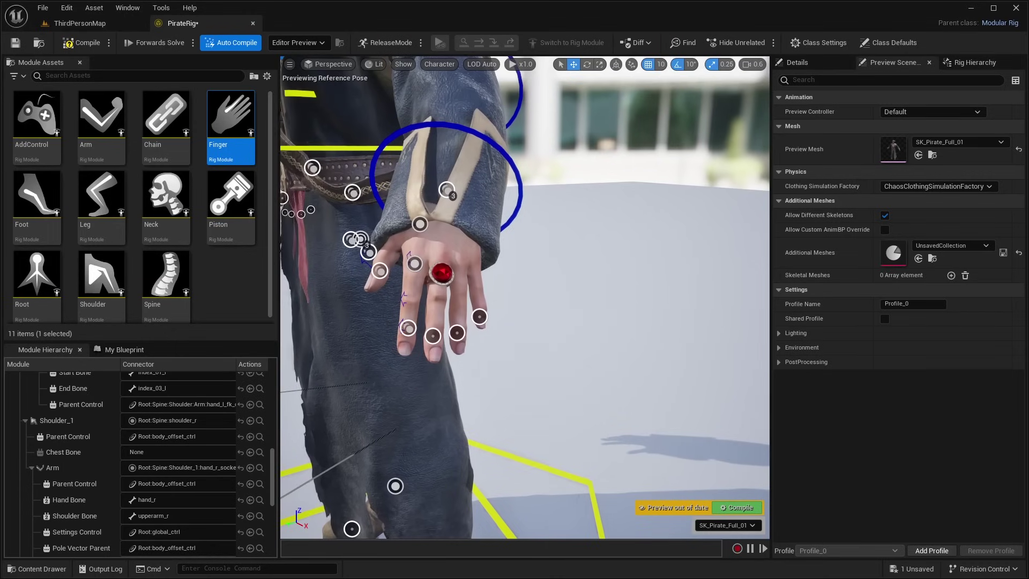
drag(587, 288, 587, 288)
right_drag(626, 317, 594, 285)
middle_drag(626, 316, 626, 375)
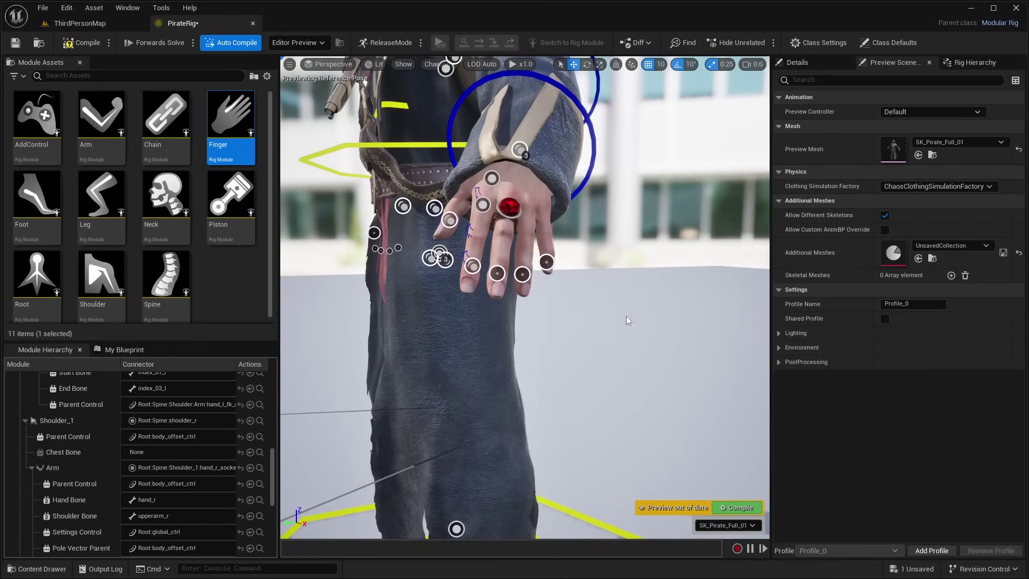
- Delete the unconnected Finger module from the end of the module hierarchy
right_drag(626, 316, 616, 279)
scroll(374, 335, up, 5)
right_drag(373, 334, 343, 335)
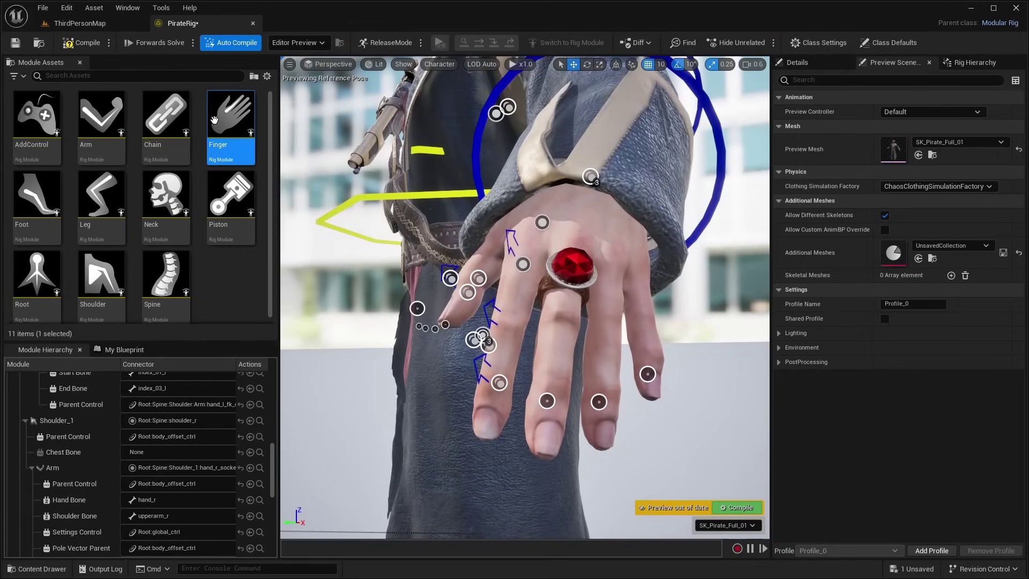
scroll(200, 421, down, 6)
scroll(200, 420, down, 5)
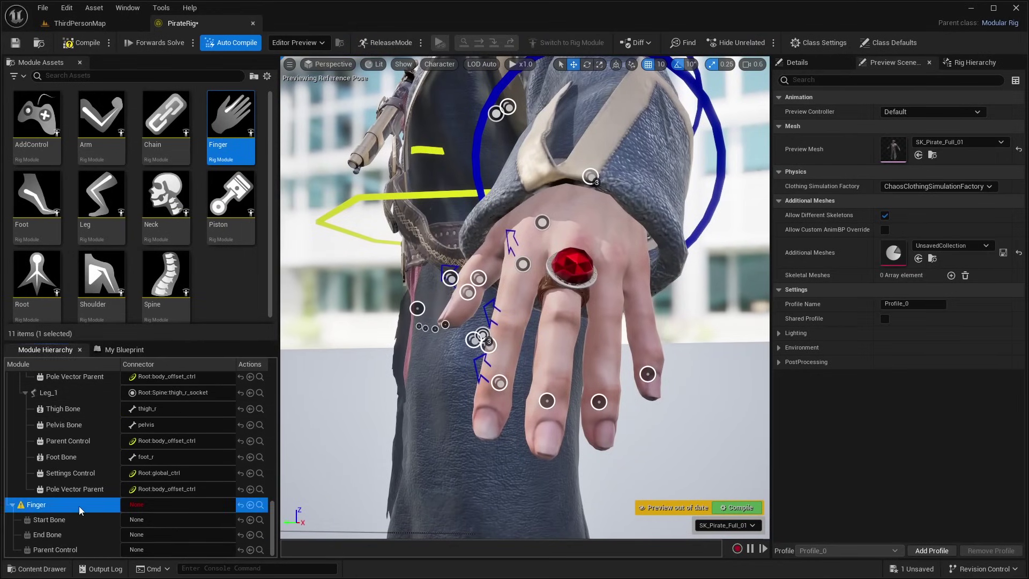
key(Delete)
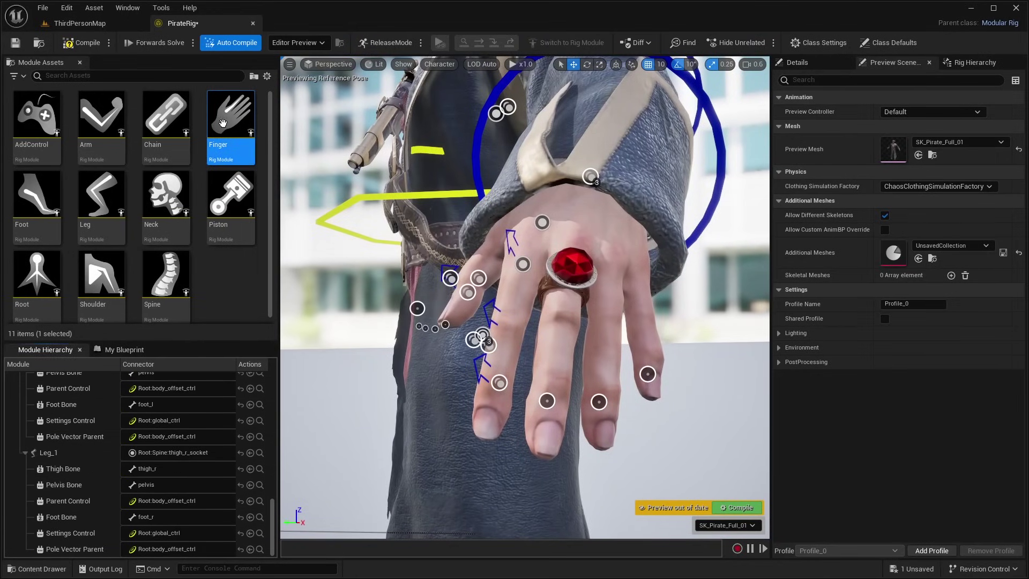
- Attach Finger modules to the middle, ring and pinky finger sockets of the left hand
drag(222, 123, 649, 374)
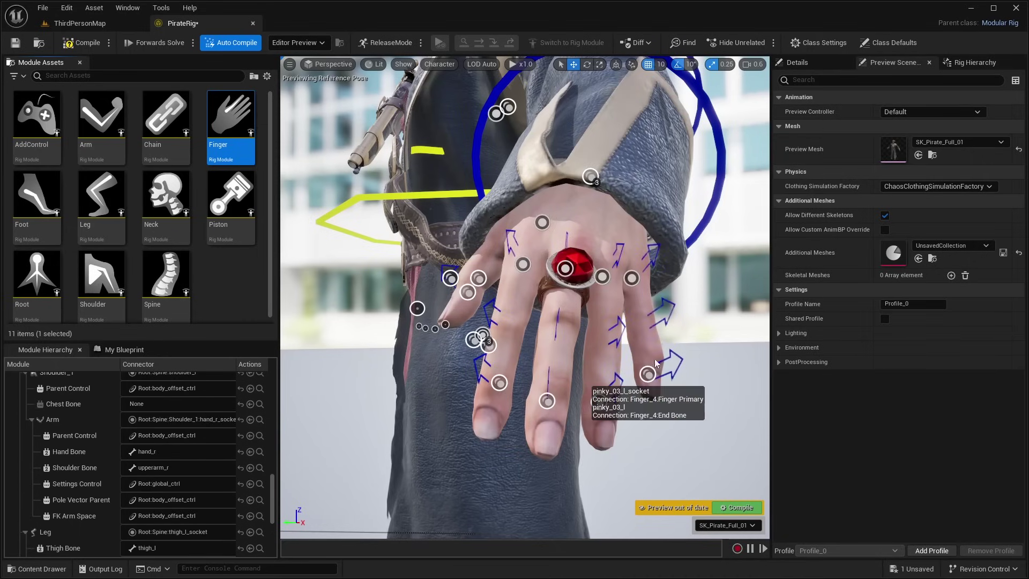
right_drag(655, 363, 707, 429)
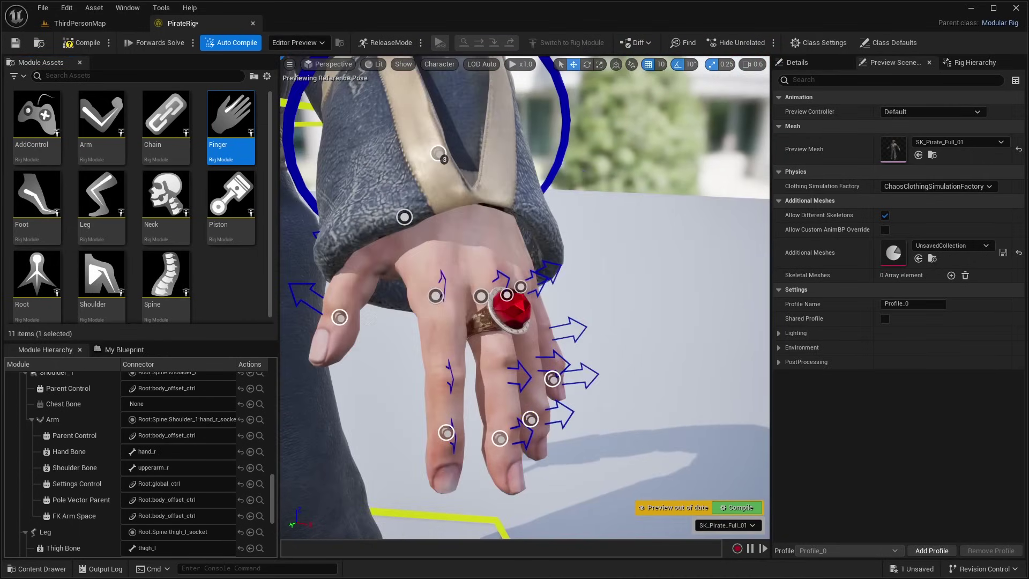
right_drag(671, 289, 656, 286)
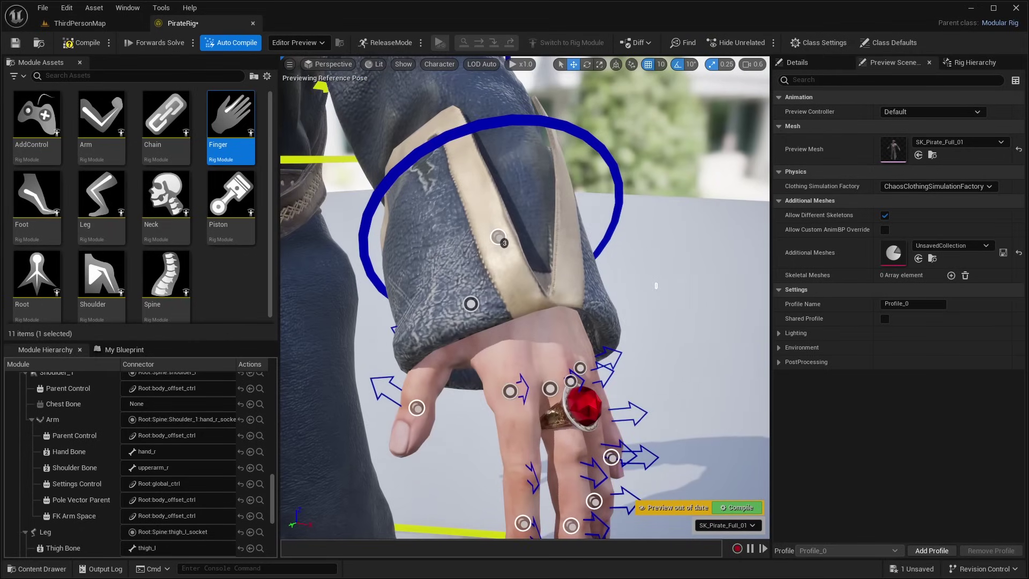
- Select the base control of the left pinky and rotate it to bend the finger
right_drag(602, 370, 632, 393)
key(e)
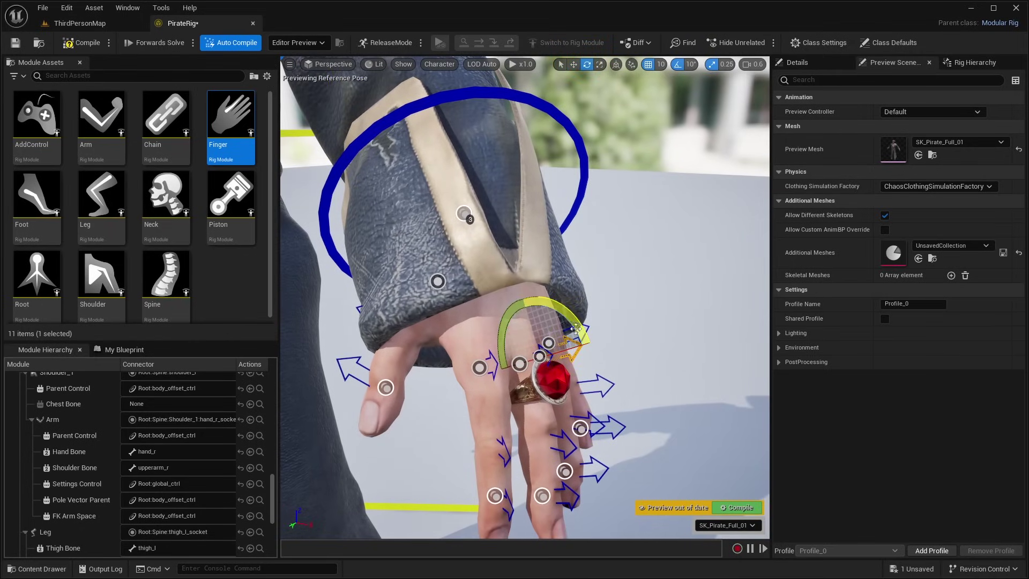
drag(563, 306, 579, 320)
drag(558, 429, 563, 428)
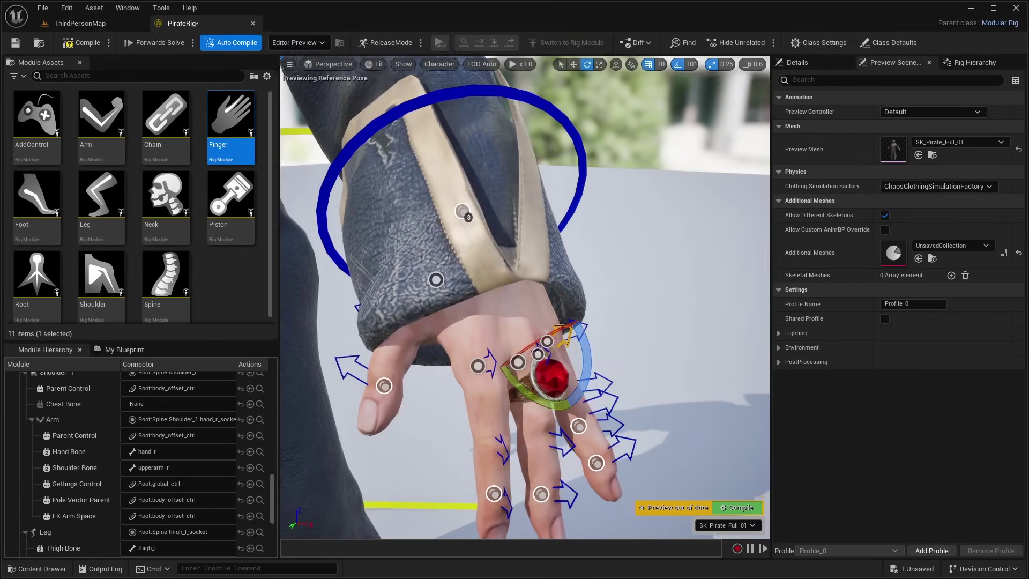
- Attach the Neck module to neck_socket at the Pirate's neck
scroll(525, 298, down, 8)
mouse_move(525, 298)
right_down()
mouse_move(483, 298)
mouse_move(525, 298)
right_up()
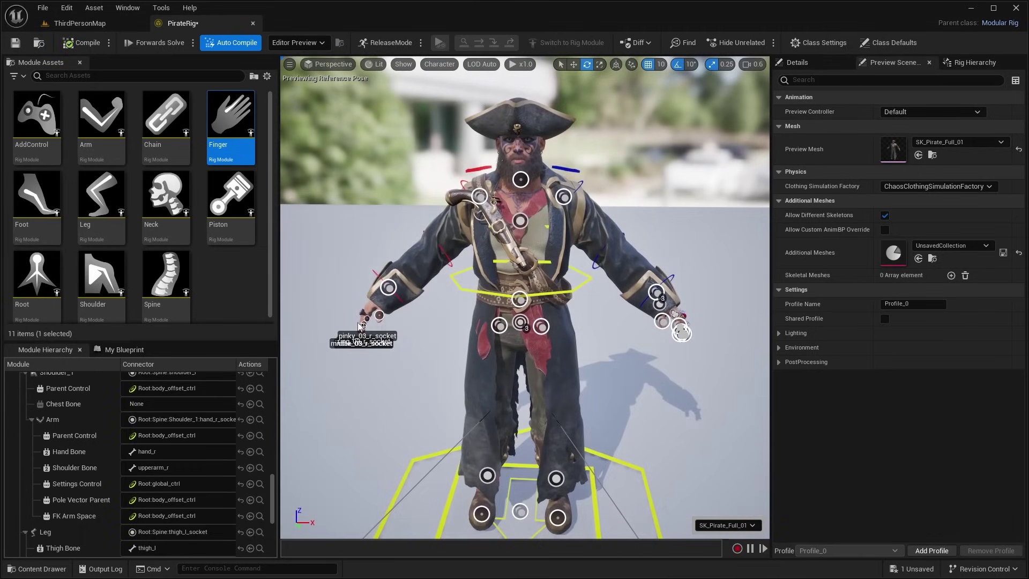
alt+drag(487, 272, 445, 306)
right_drag(488, 272, 487, 182)
scroll(525, 298, up, 5)
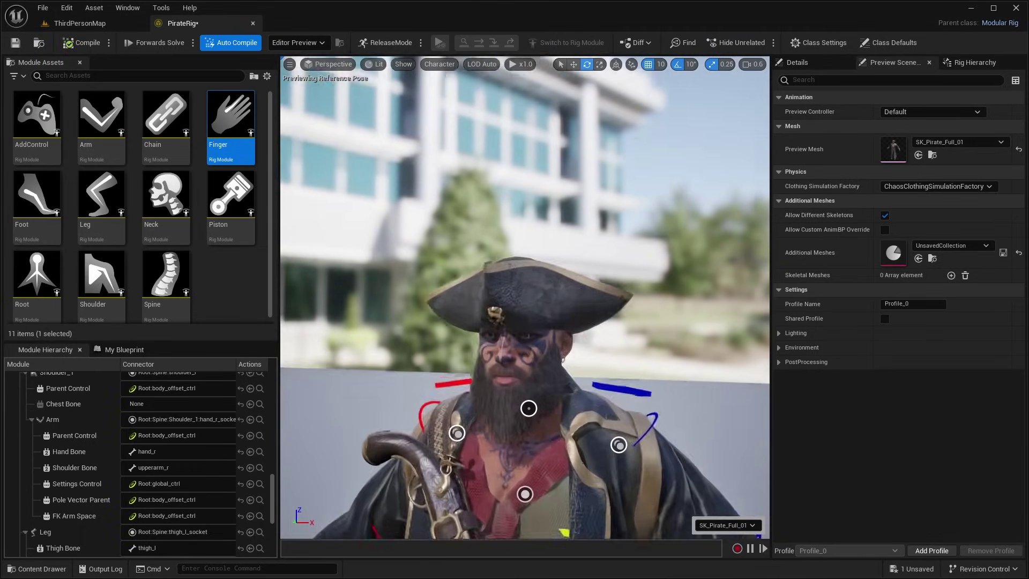
mouse_move(544, 364)
right_down()
mouse_move(545, 397)
mouse_move(535, 360)
right_up()
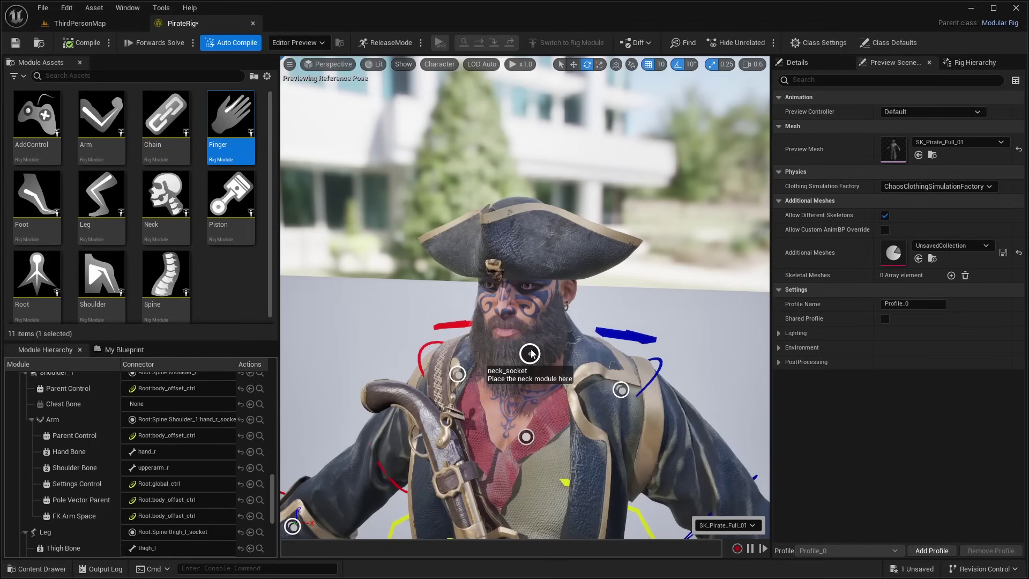
click(166, 206)
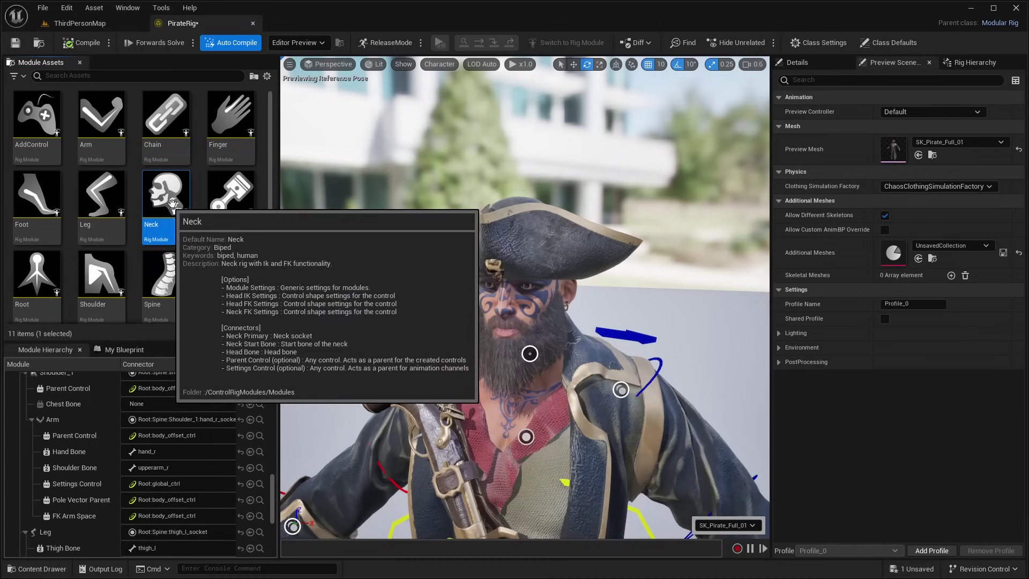
drag(167, 215, 483, 375)
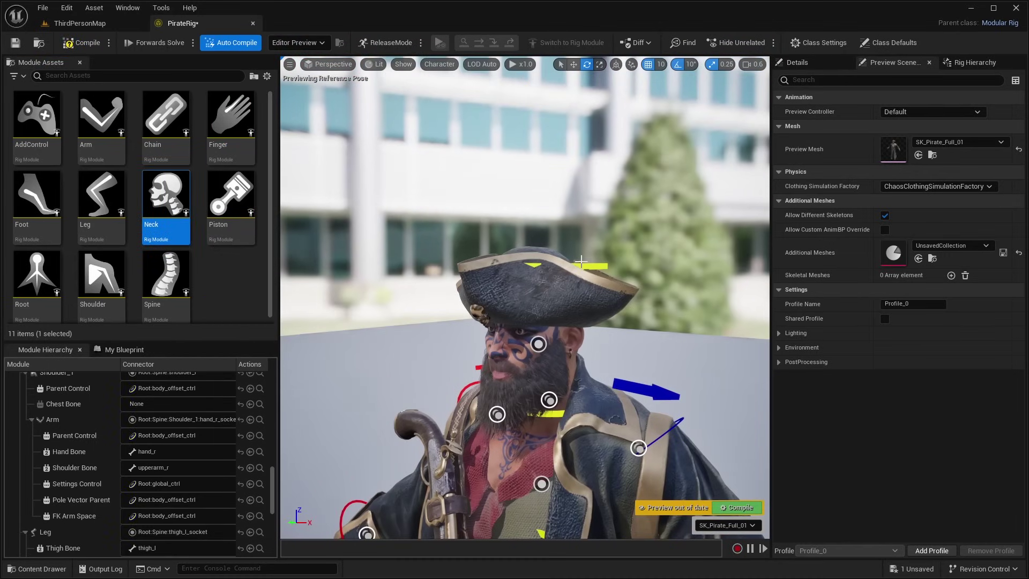
- Select the head control around the Pirate's hat and examine the head and neck controls from several angles
click(592, 266)
alt+drag(634, 224, 634, 279)
scroll(634, 223, down, 4)
right_drag(634, 224, 677, 177)
scroll(524, 297, down, 2)
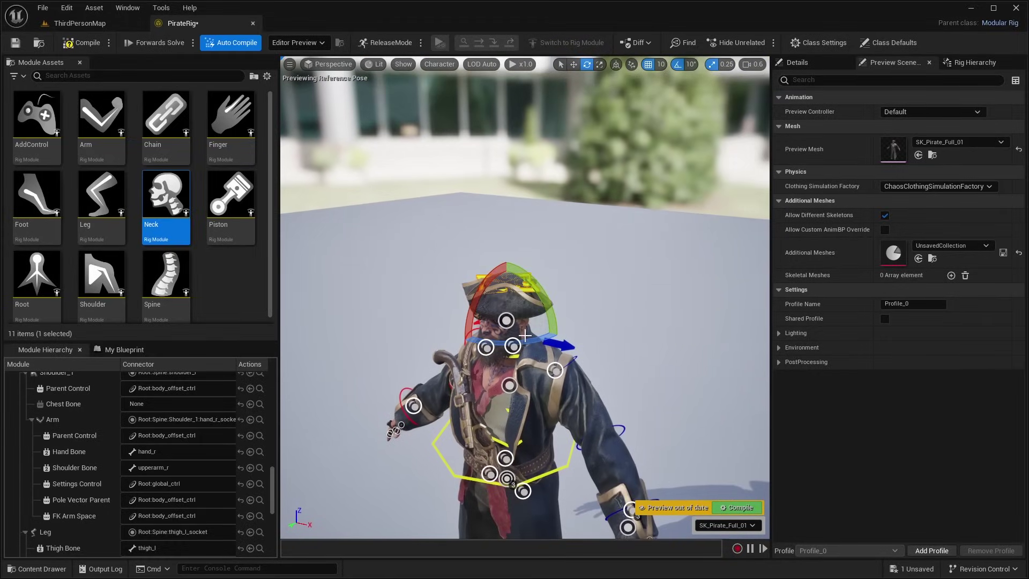
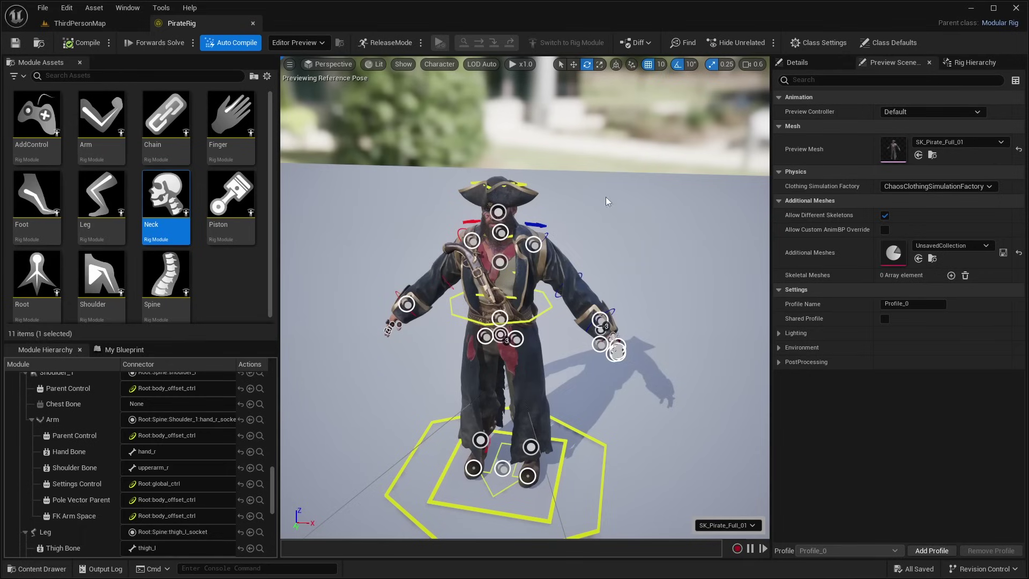
- Switch to ThirdPersonMap and place the PirateRig asset from the Characters folder in the level for animation
click(72, 23)
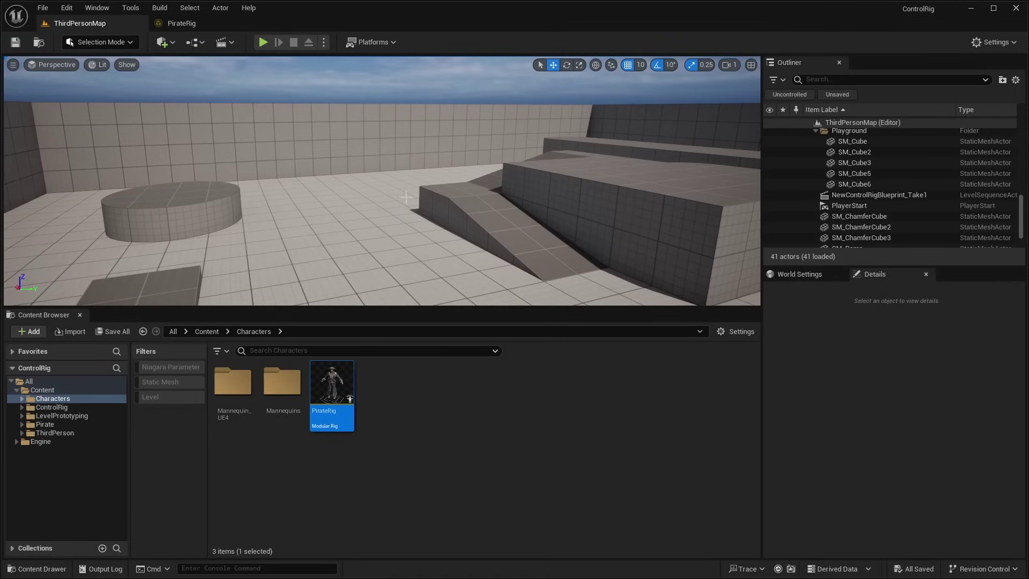
mouse_move(340, 385)
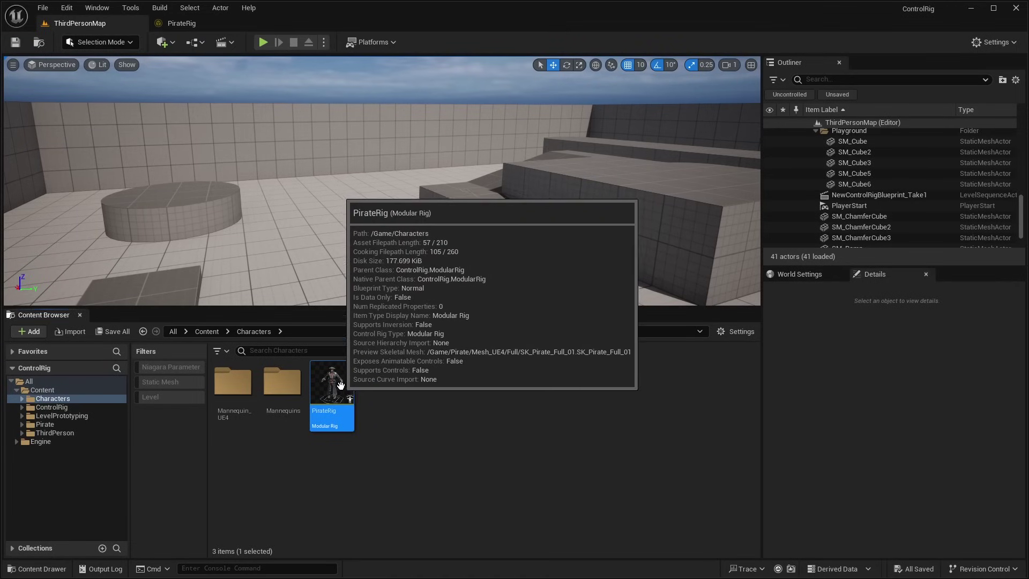
drag(341, 385, 379, 275)
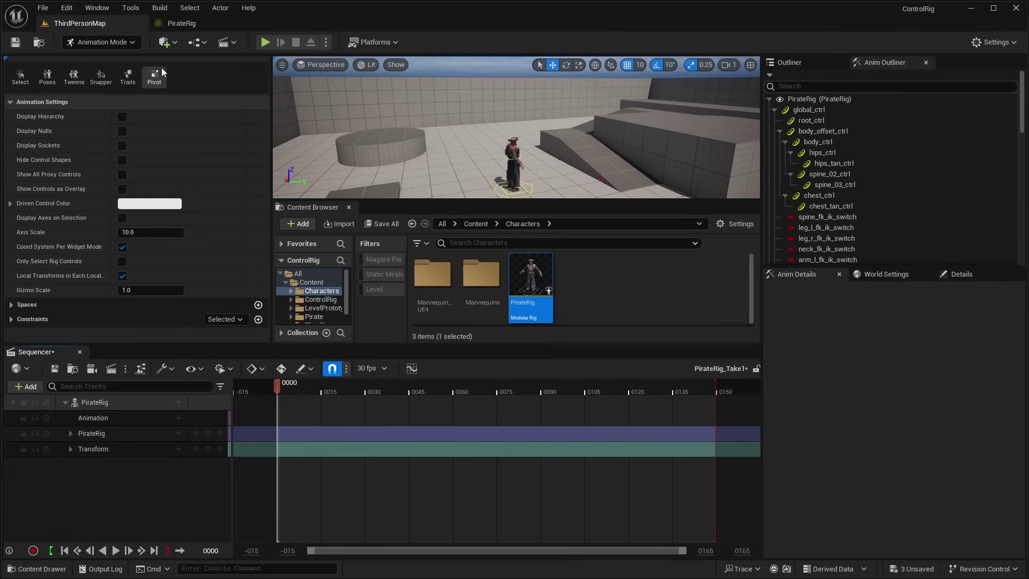
click(107, 43)
right_drag(437, 94, 461, 97)
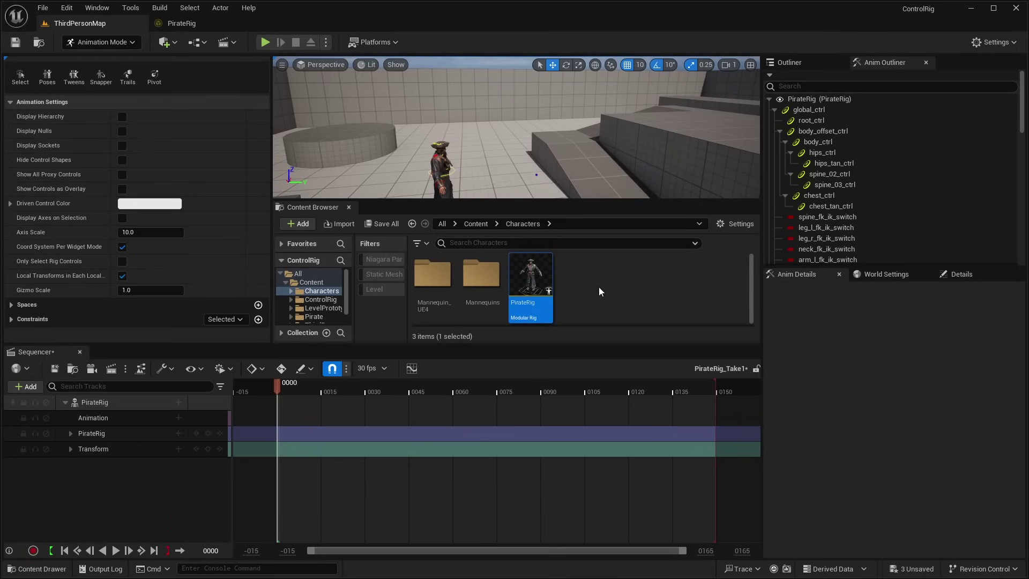
- Bring the whole Pirate into view in the level and key body_ctrl at frame 0
click(349, 207)
right_drag(368, 206, 284, 220)
right_drag(568, 214, 497, 185)
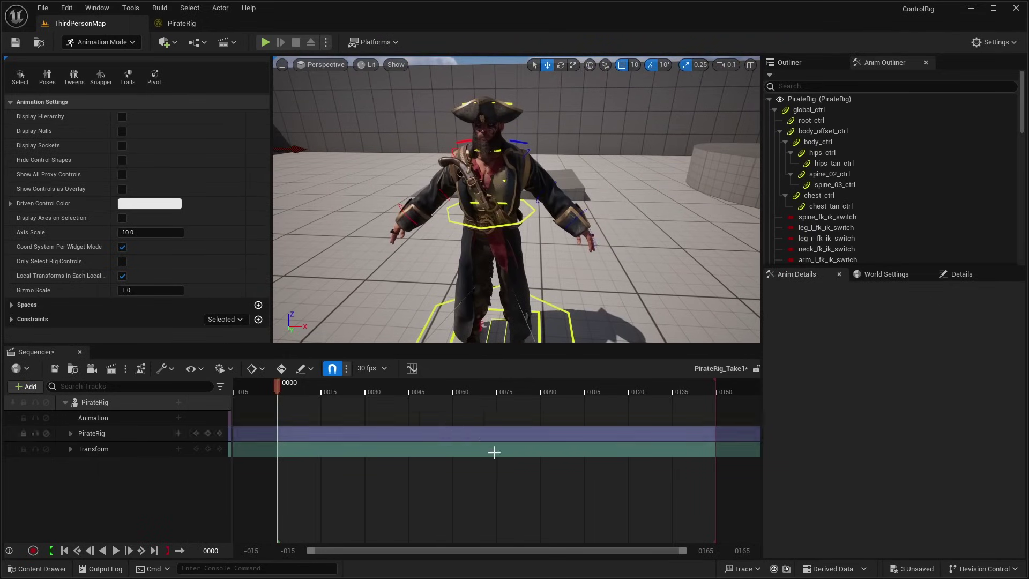
right_drag(586, 182, 490, 201)
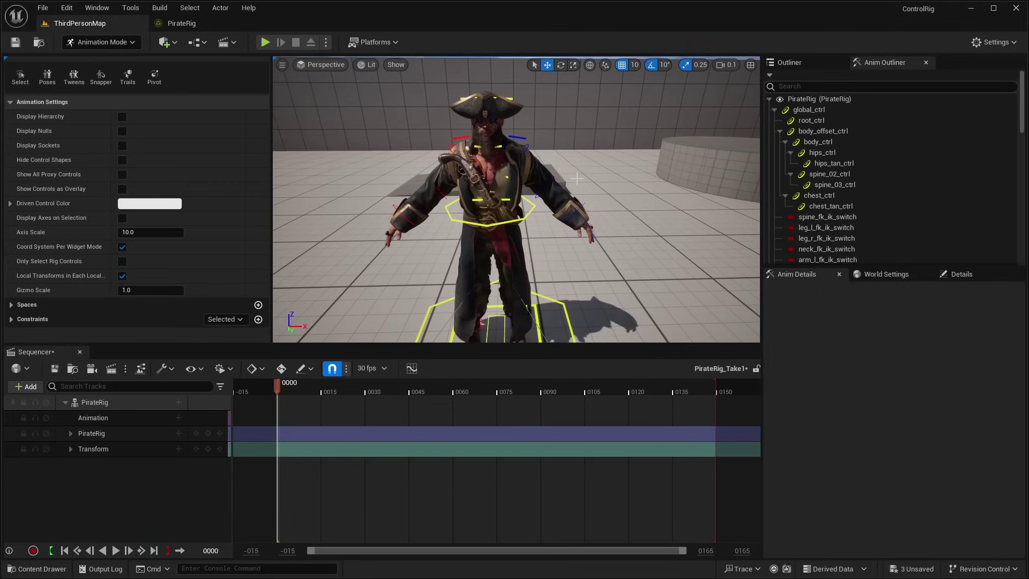
alt+drag(578, 178, 474, 265)
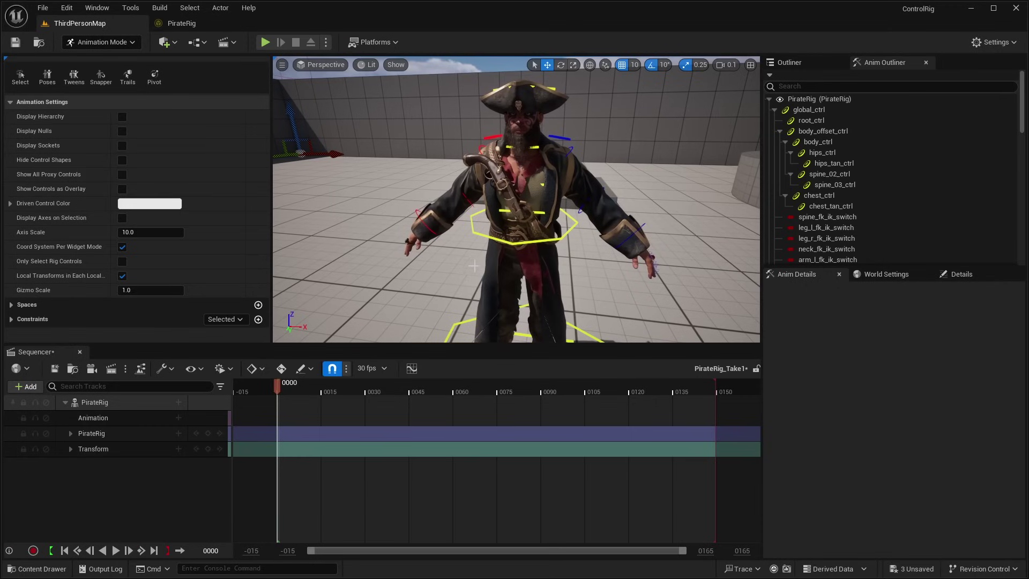
click(557, 239)
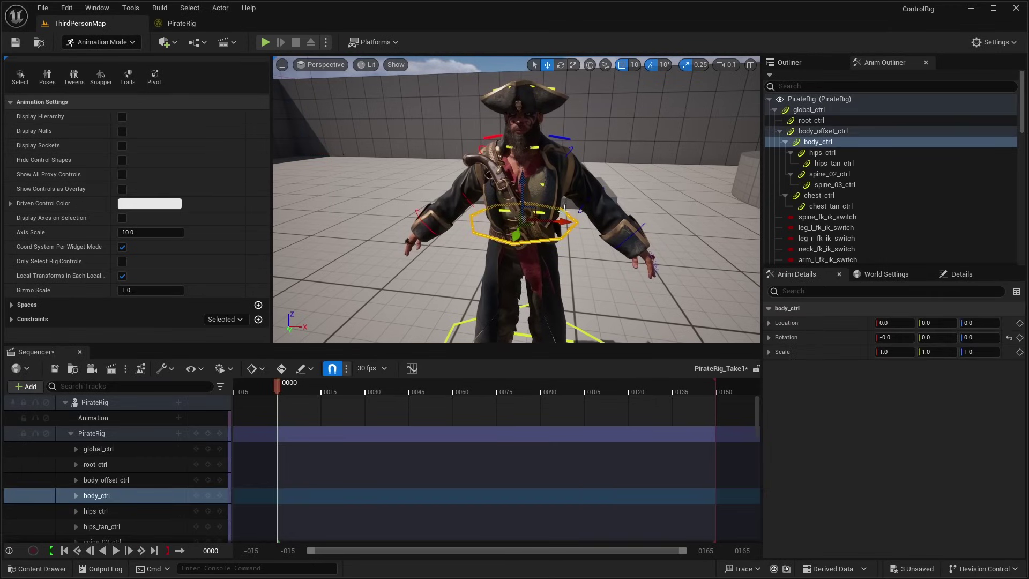
click(208, 495)
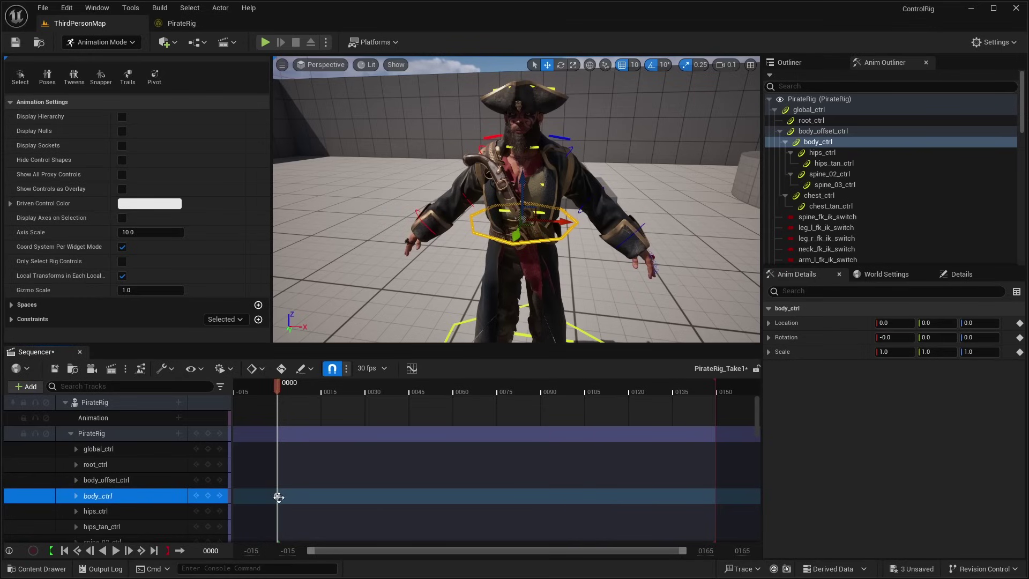
- At frame 75, turn off grid snapping, move body_ctrl to about Y -51.4 and Z -29.5, and key it
drag(477, 381, 498, 381)
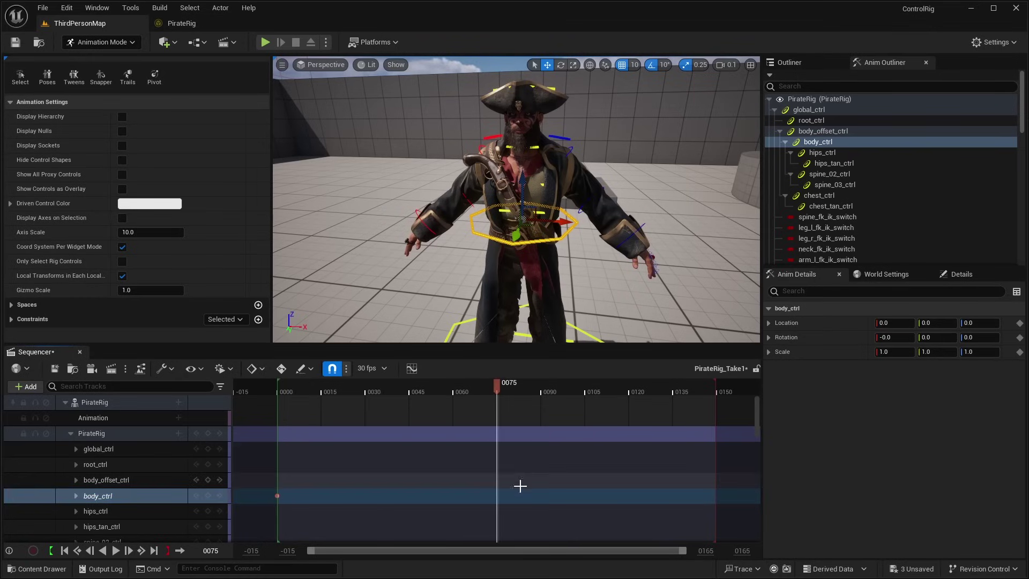
right_drag(528, 185, 526, 194)
drag(526, 175, 524, 223)
right_drag(525, 223, 546, 230)
click(623, 67)
right_drag(627, 174, 556, 199)
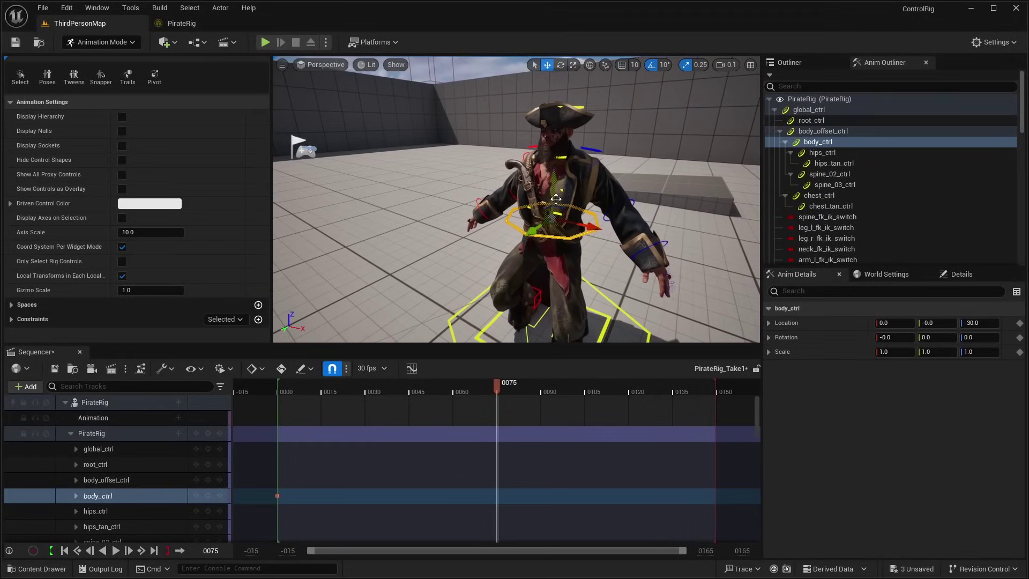
drag(554, 189, 566, 176)
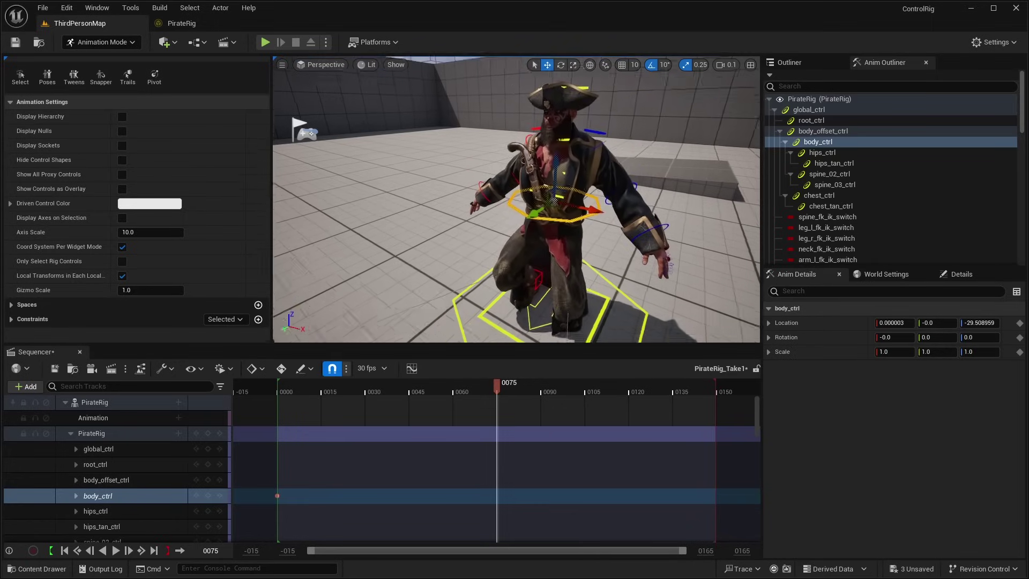
alt+drag(567, 177, 529, 191)
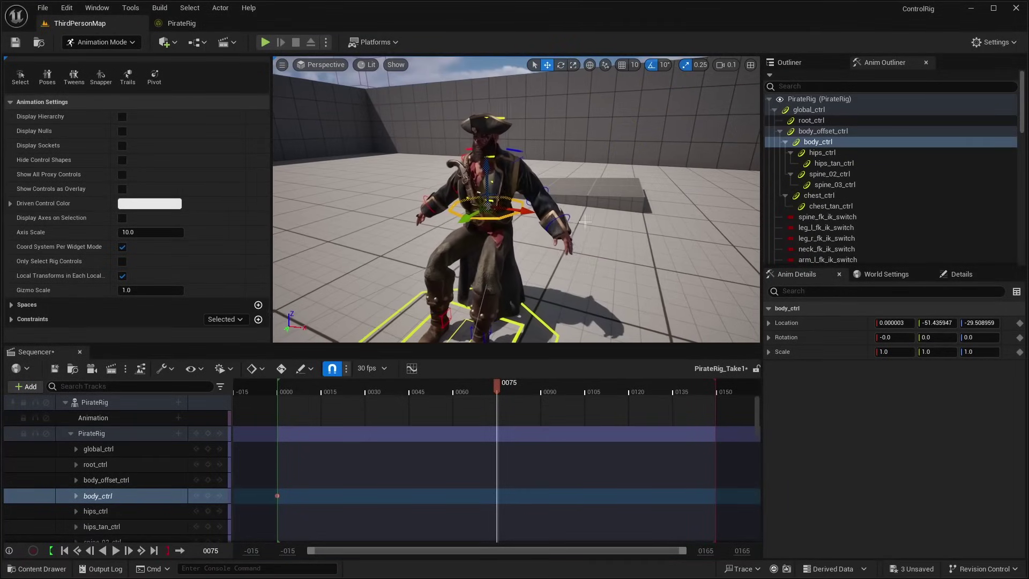
key(s)
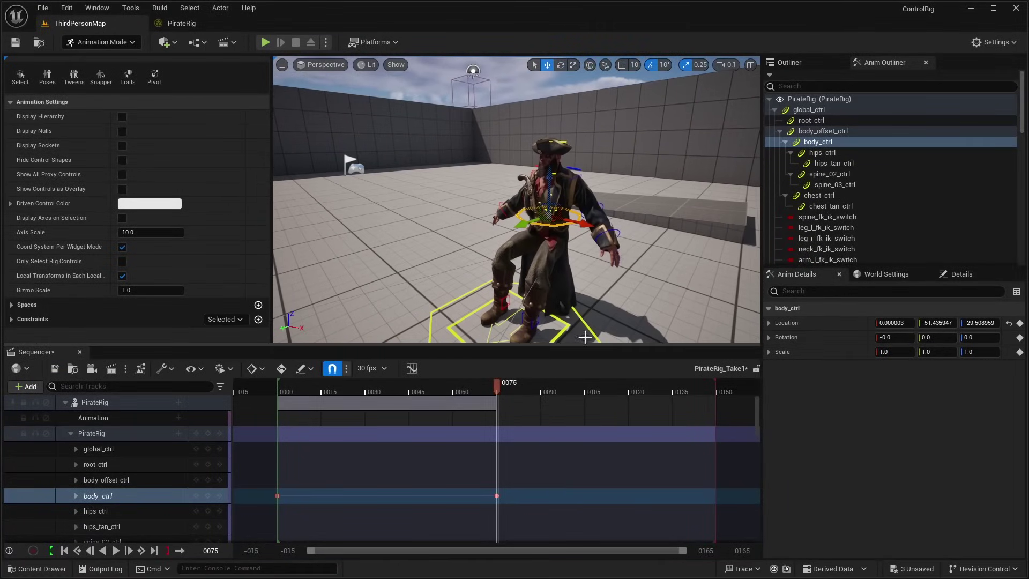
- Play the body_ctrl animation from the start twice to review the crouching motion
drag(503, 391, 288, 397)
key(space)
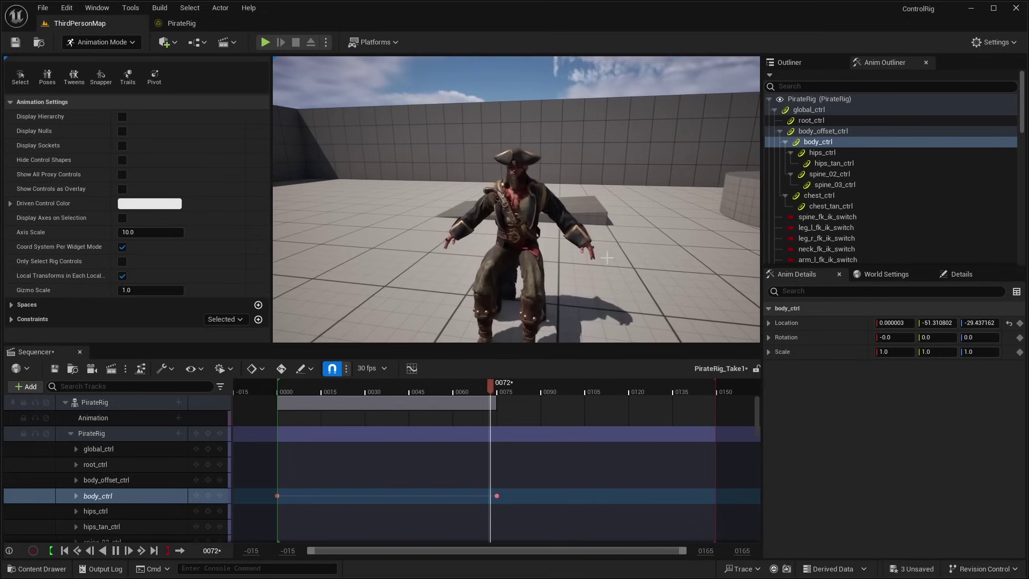
drag(445, 381, 275, 386)
key(space)
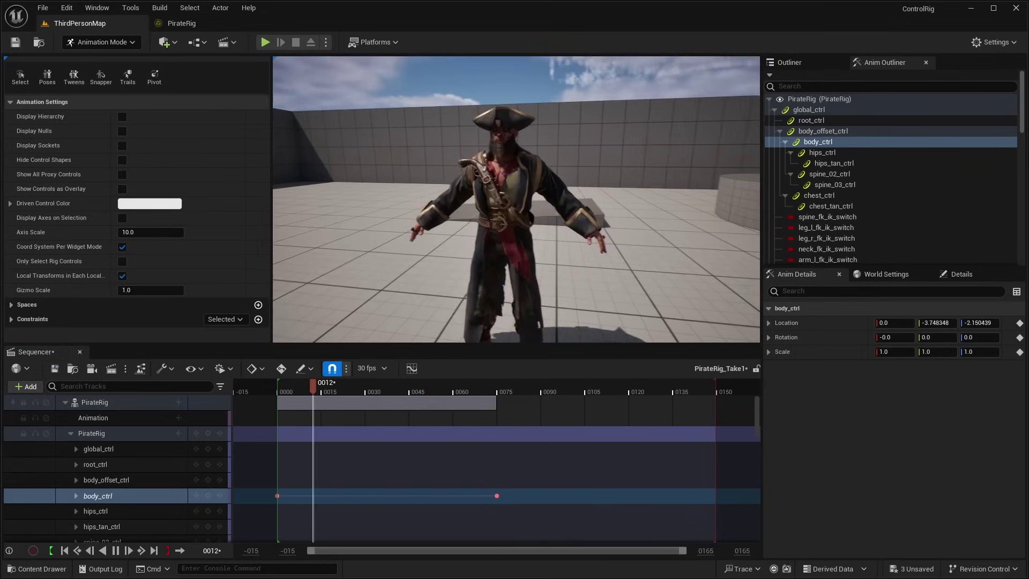
drag(525, 390, 279, 385)
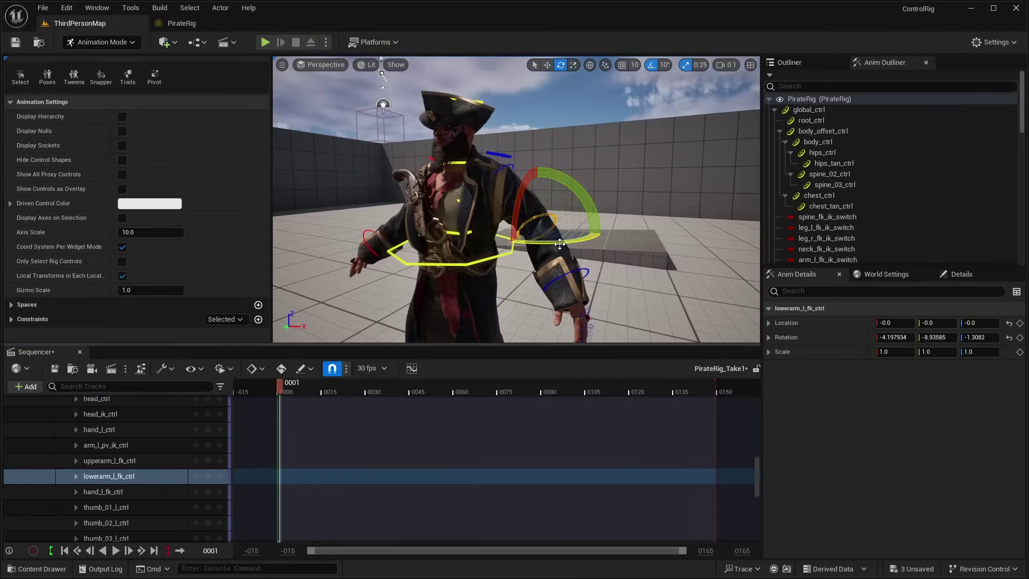
- Try rotating the left forearm's FK control and the spine_02_ctrl at the Pirate's torso
drag(560, 242, 583, 273)
mouse_move(584, 274)
mouse_down()
mouse_move(590, 282)
mouse_move(586, 267)
mouse_up()
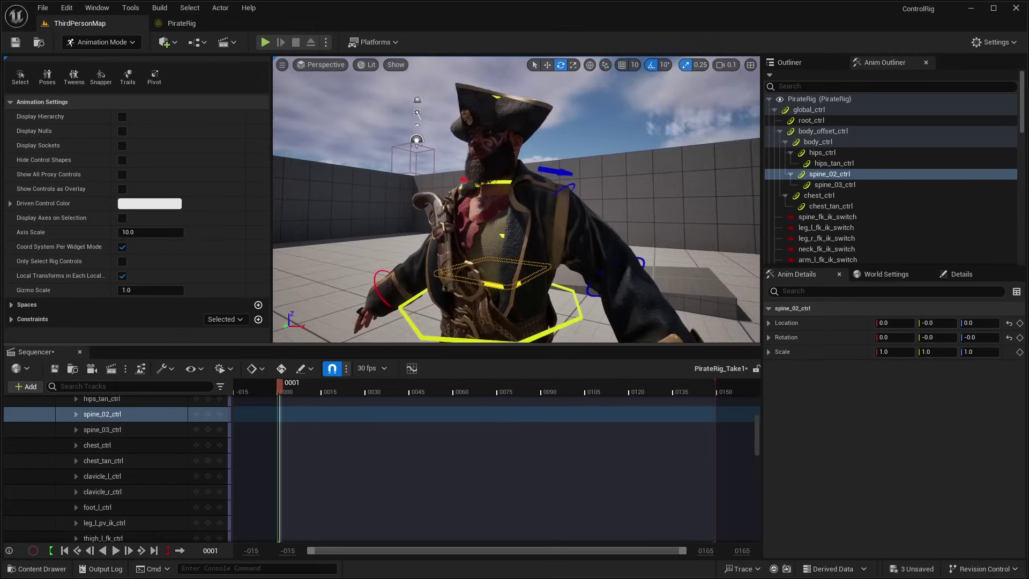
right_drag(516, 215, 516, 242)
right_drag(572, 160, 571, 129)
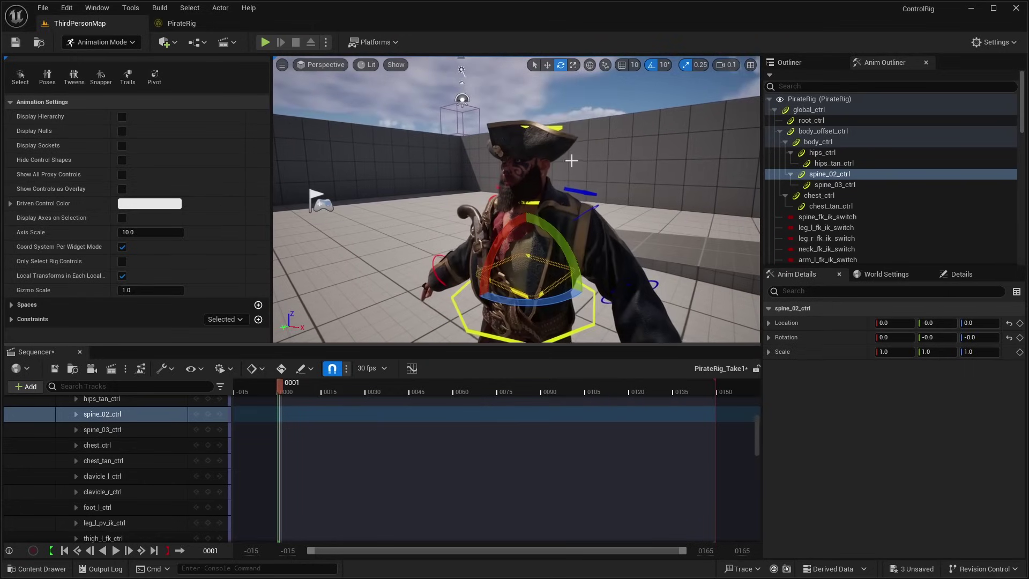
- Rotate head_ctrl to -20 degrees about Z to turn the Pirate's head
click(542, 130)
alt+drag(501, 173, 466, 172)
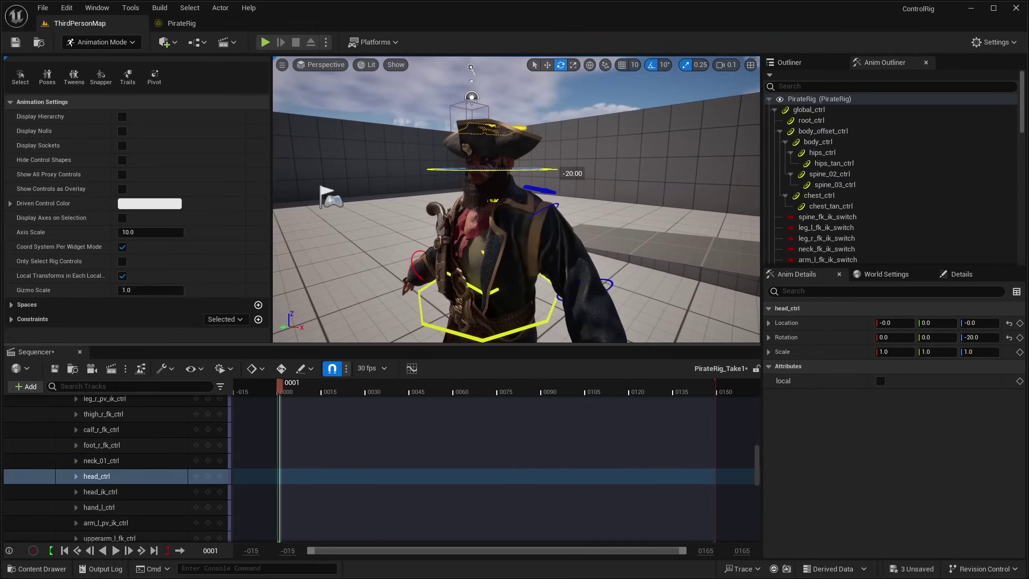
alt+drag(642, 206, 739, 214)
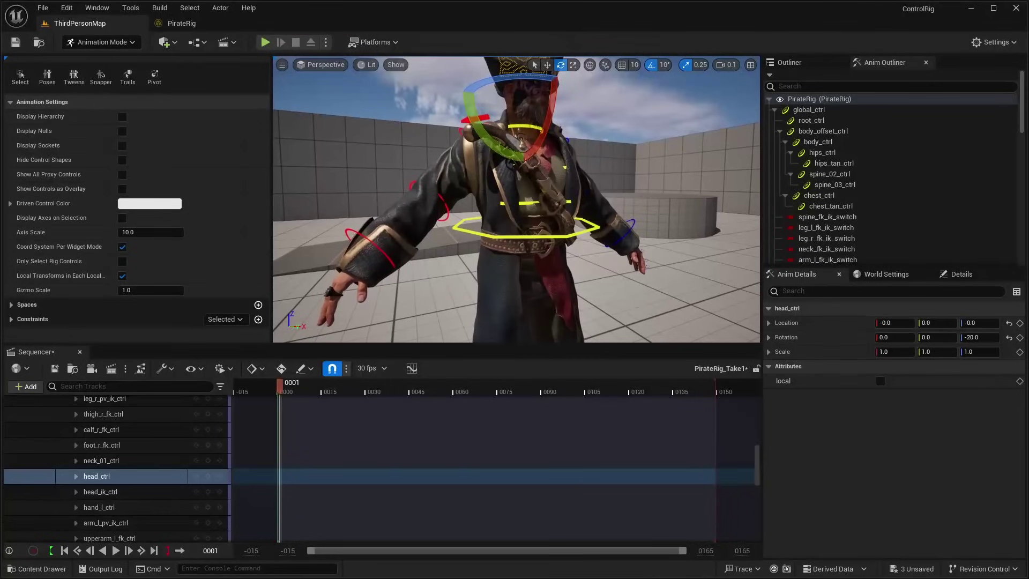
- Raise foot_l_ctrl and move it forward to about Y 25.9 and Z 33.2, bending the left knee
click(584, 232)
right_drag(584, 231, 584, 283)
click(552, 305)
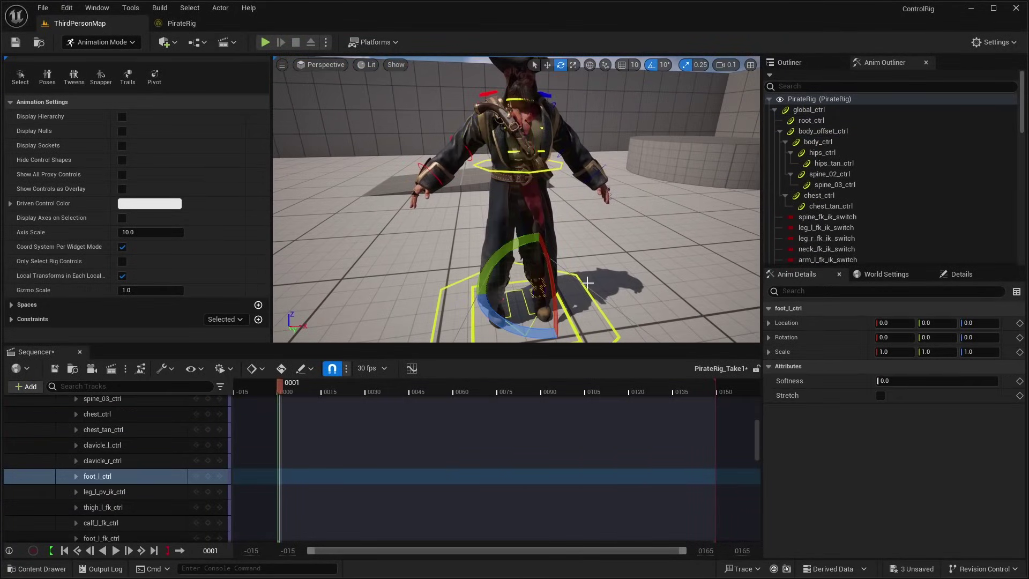
alt+drag(587, 283, 656, 275)
key(w)
click(508, 278)
scroll(509, 278, up, 2)
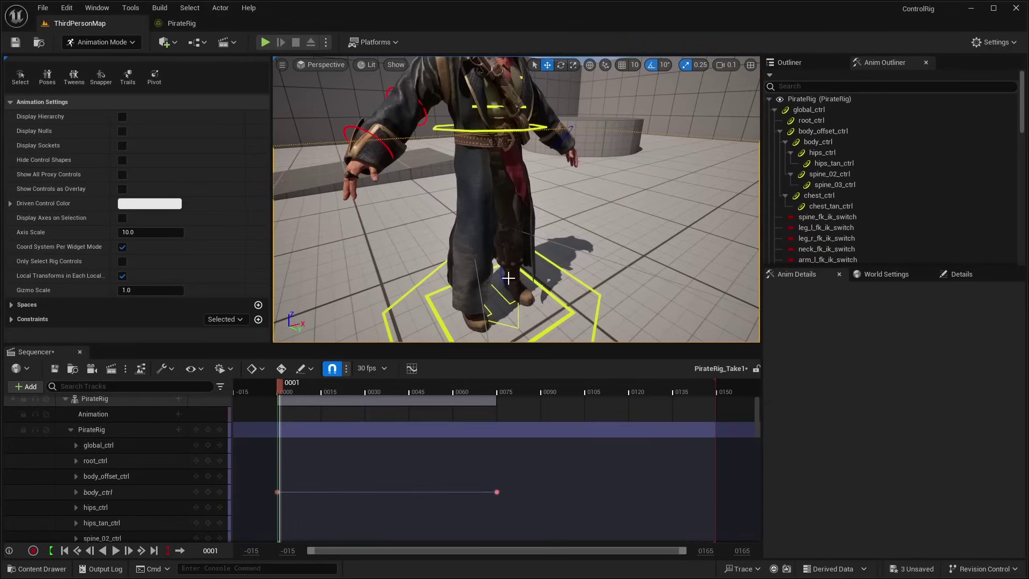
click(508, 277)
scroll(508, 278, down, 4)
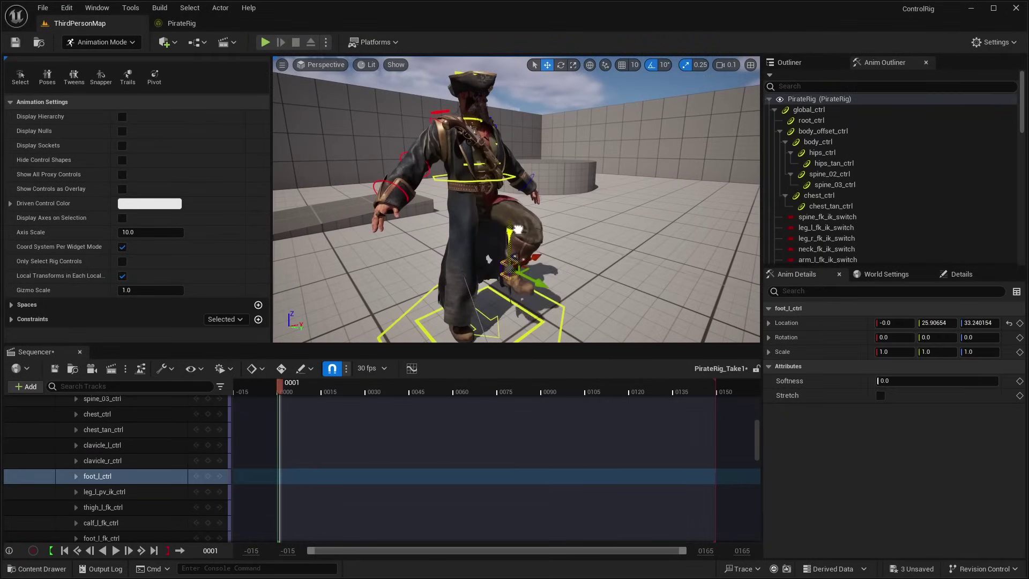
drag(518, 230, 518, 223)
- Raise the right foot control to bend the right knee, and check the pose from several angles
alt+drag(517, 230, 605, 296)
alt+drag(606, 296, 534, 283)
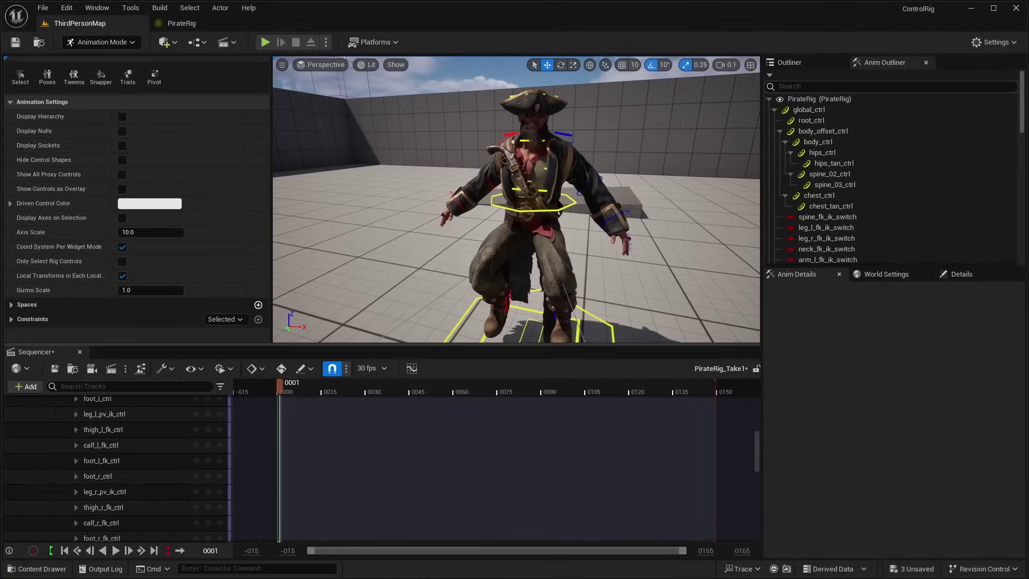
right_drag(516, 199, 605, 224)
key(w)
key(a)
alt+drag(512, 153, 540, 206)
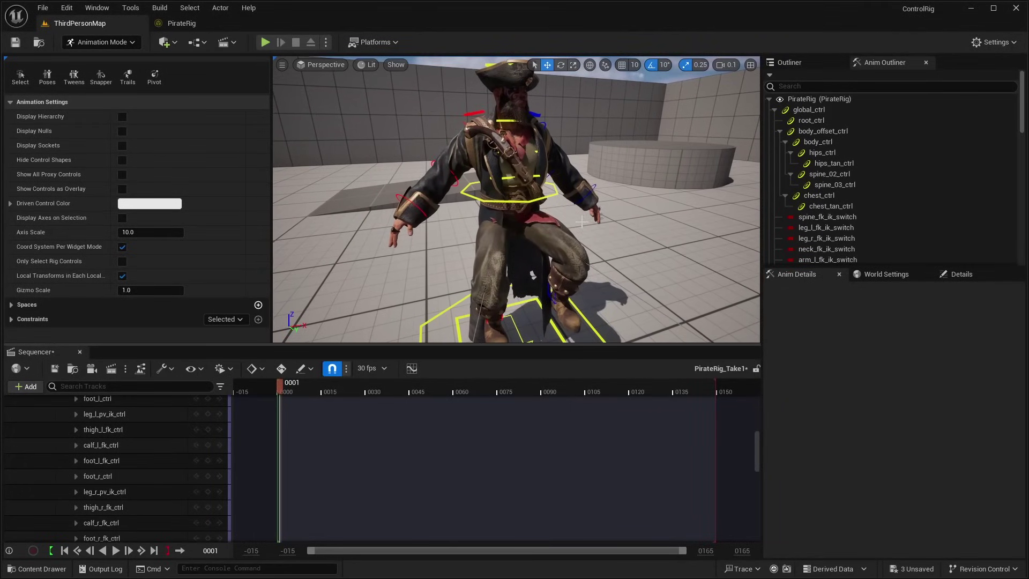
- Return to the PirateRig asset and review its connected sockets and module hierarchy
click(207, 27)
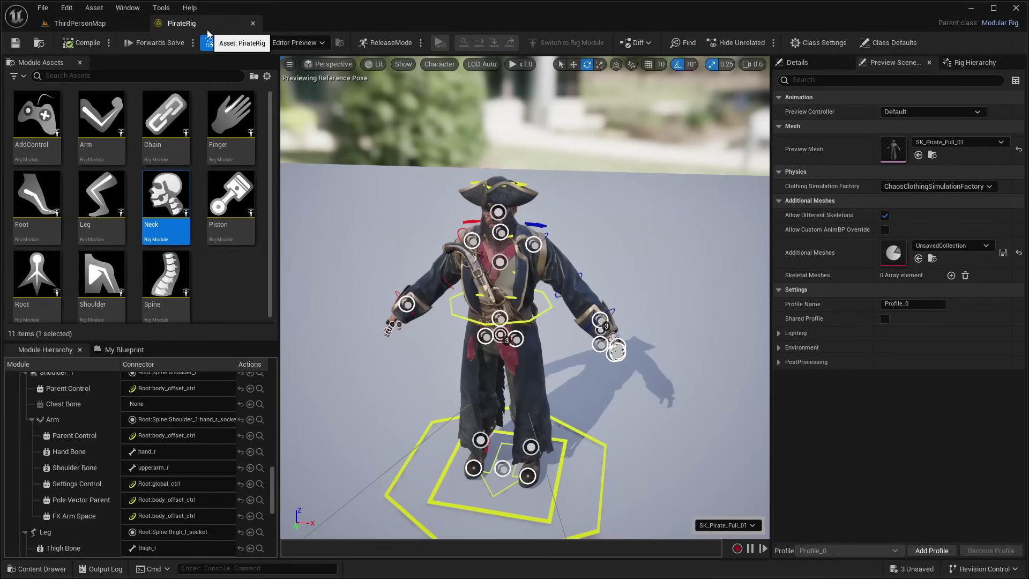
scroll(230, 214, down, 1)
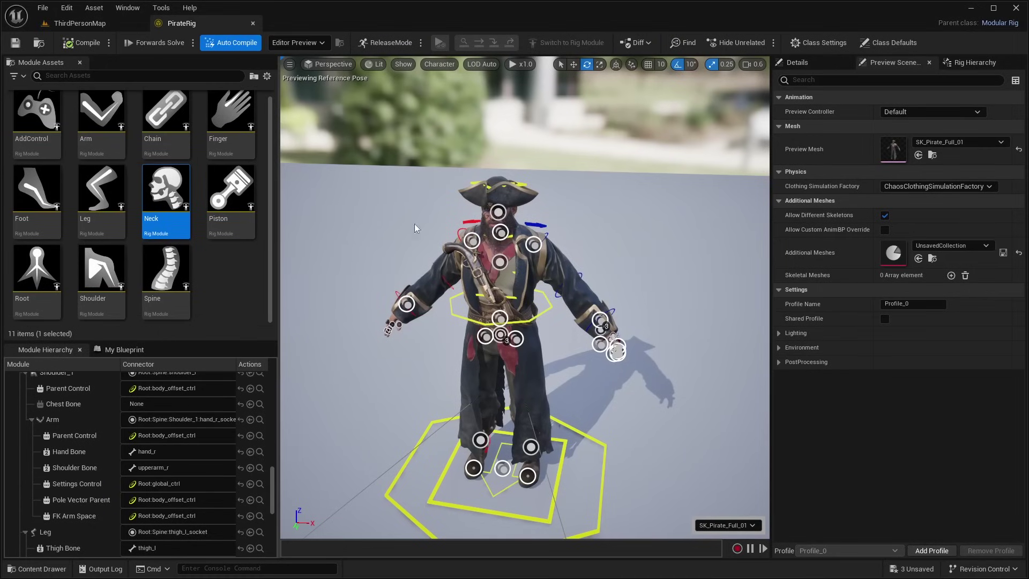
middle_drag(339, 198, 356, 251)
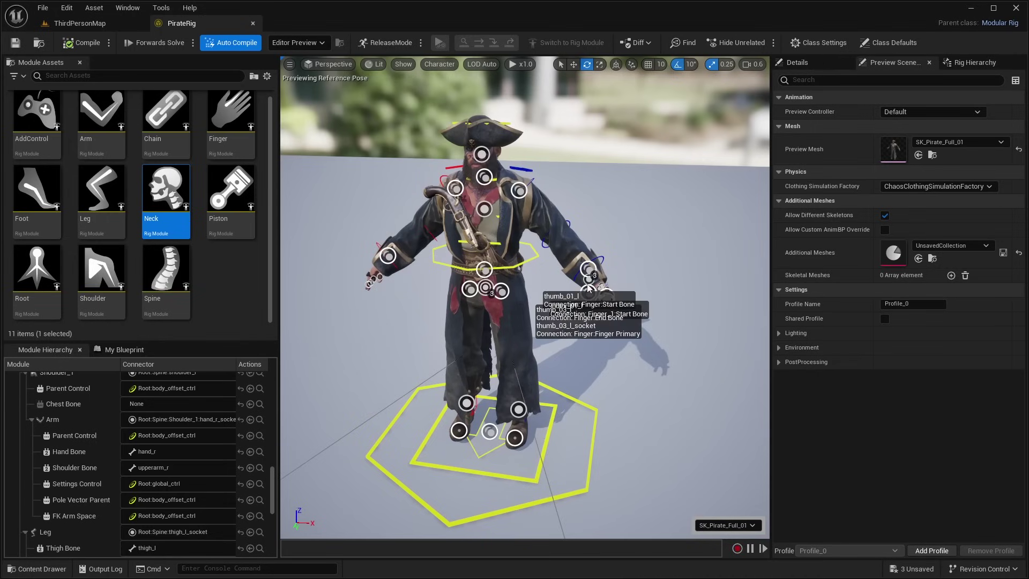
scroll(242, 409, up, 10)
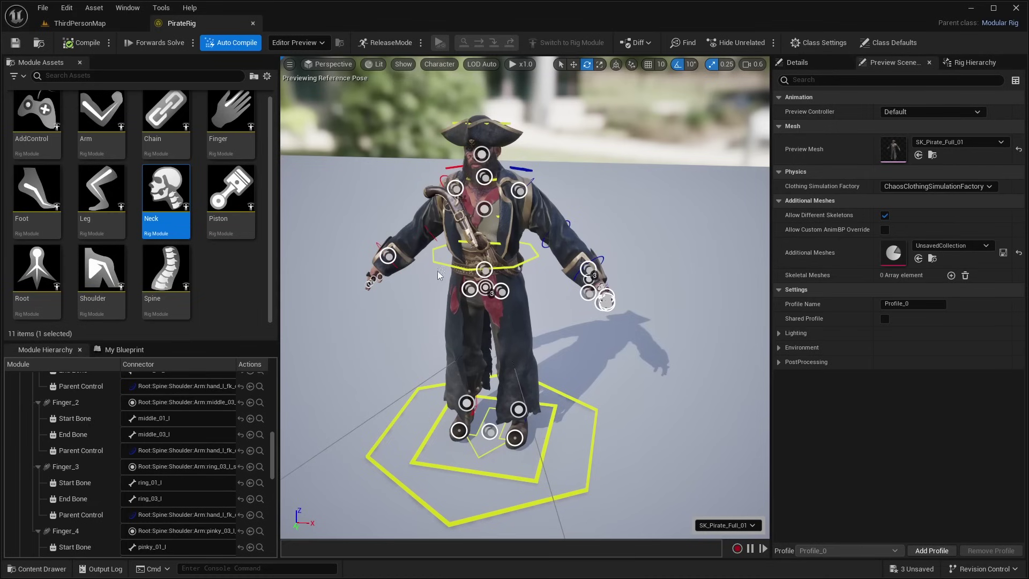
right_drag(578, 165, 563, 135)
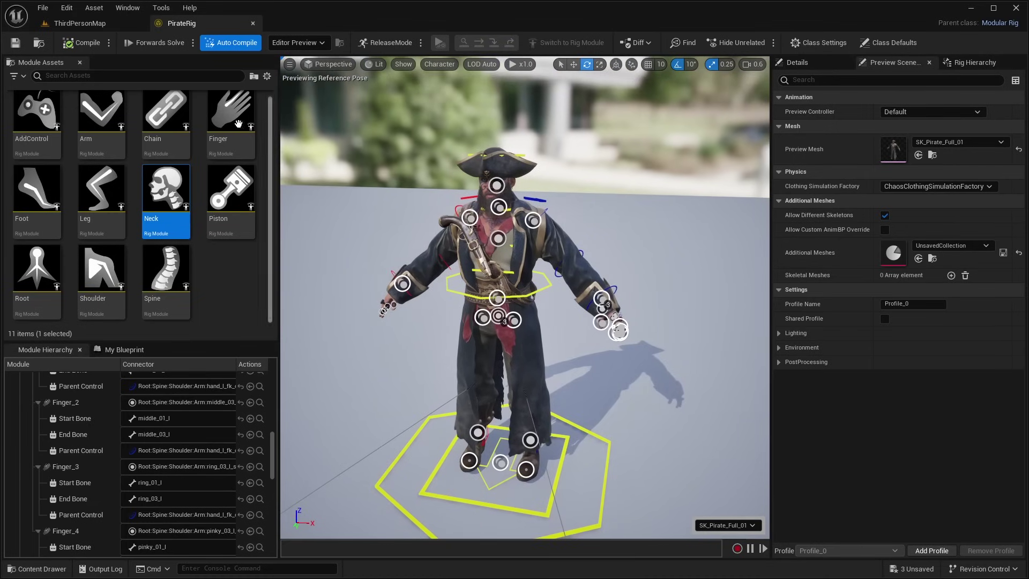
scroll(196, 203, up, 1)
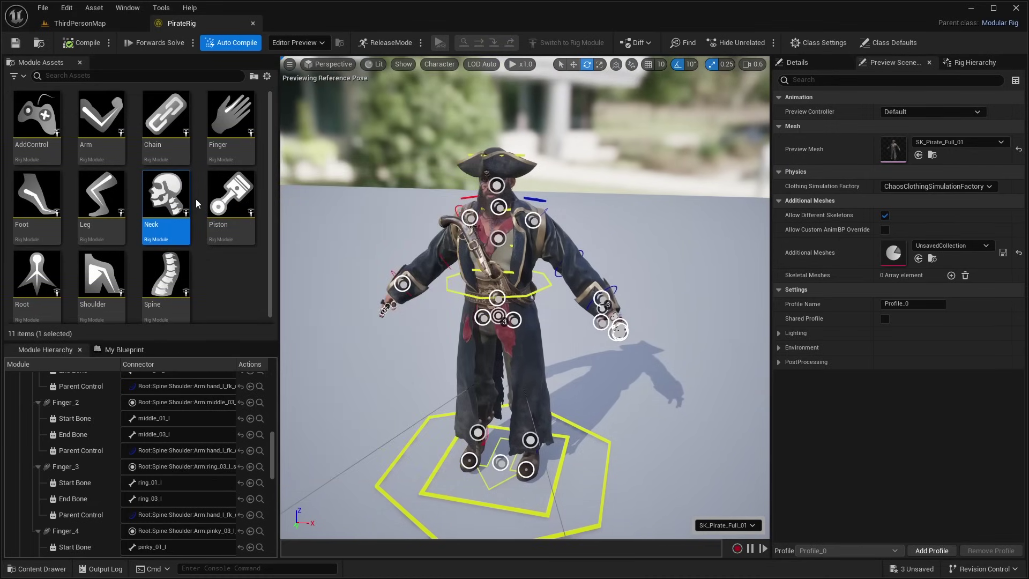
- Look over the available rig modules, including Chain, Piston, Arm and Neck, and read the Chain and Neck descriptions
click(171, 132)
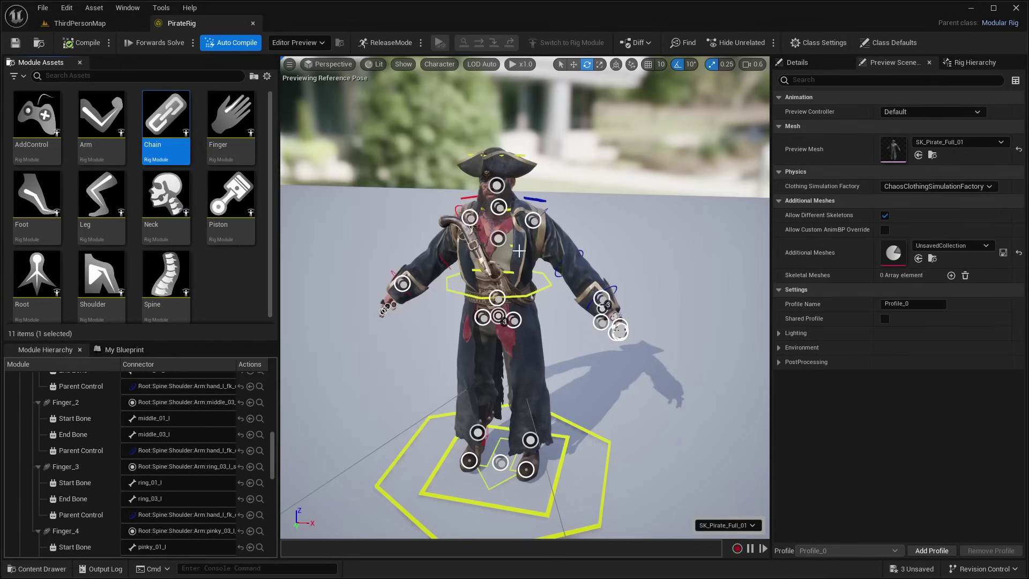
mouse_move(170, 130)
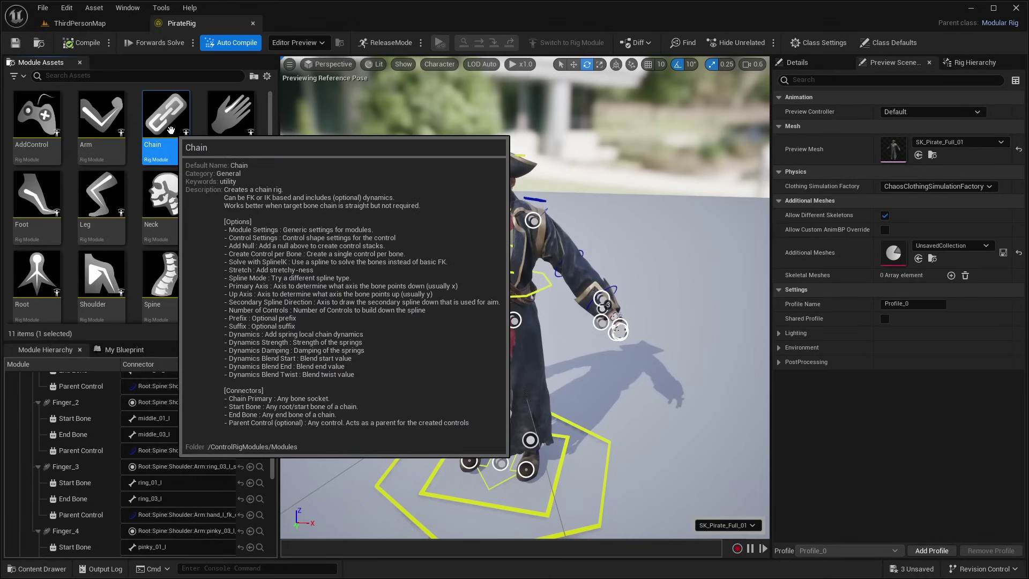
scroll(170, 130, down, 1)
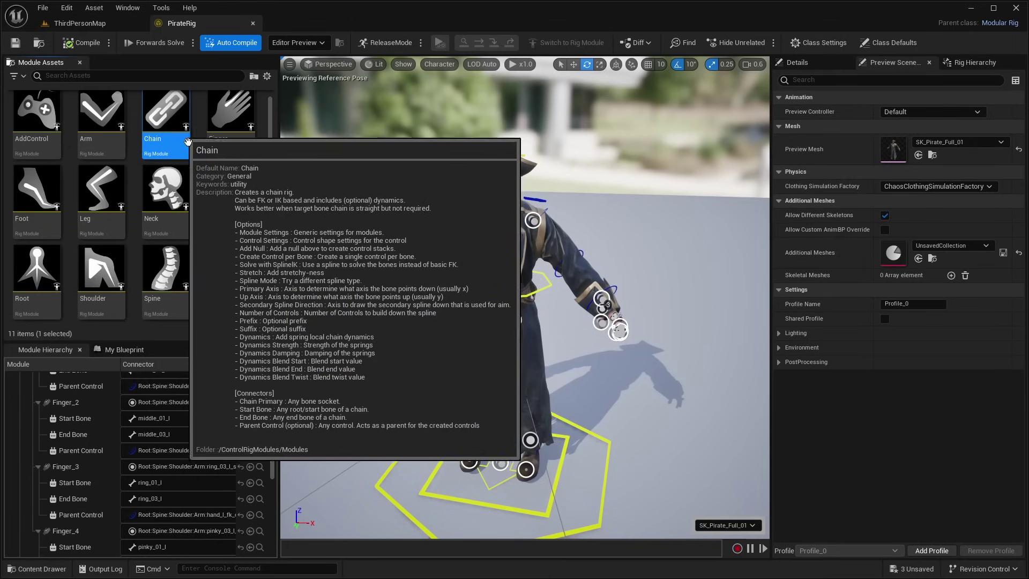
click(232, 208)
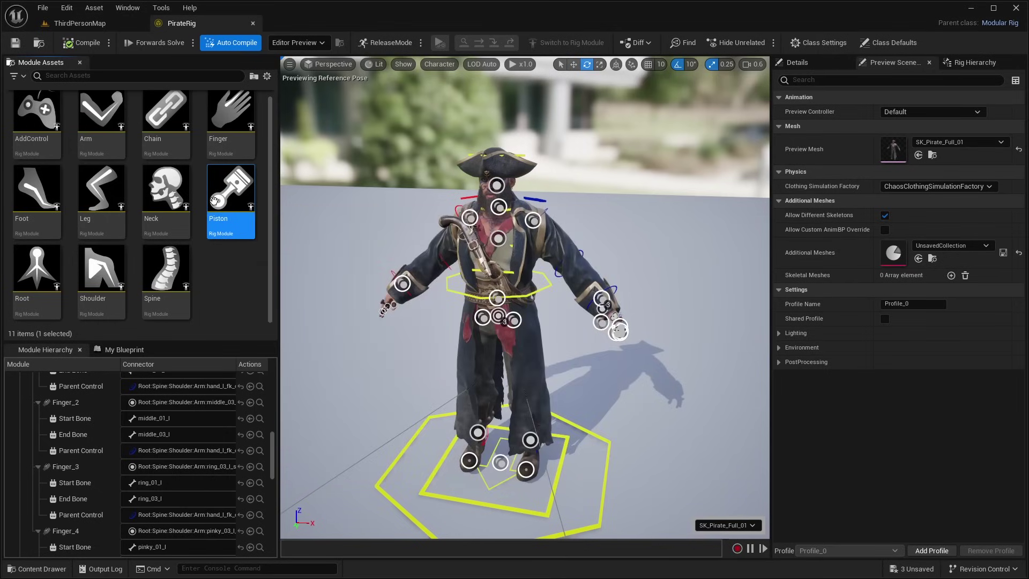
click(239, 247)
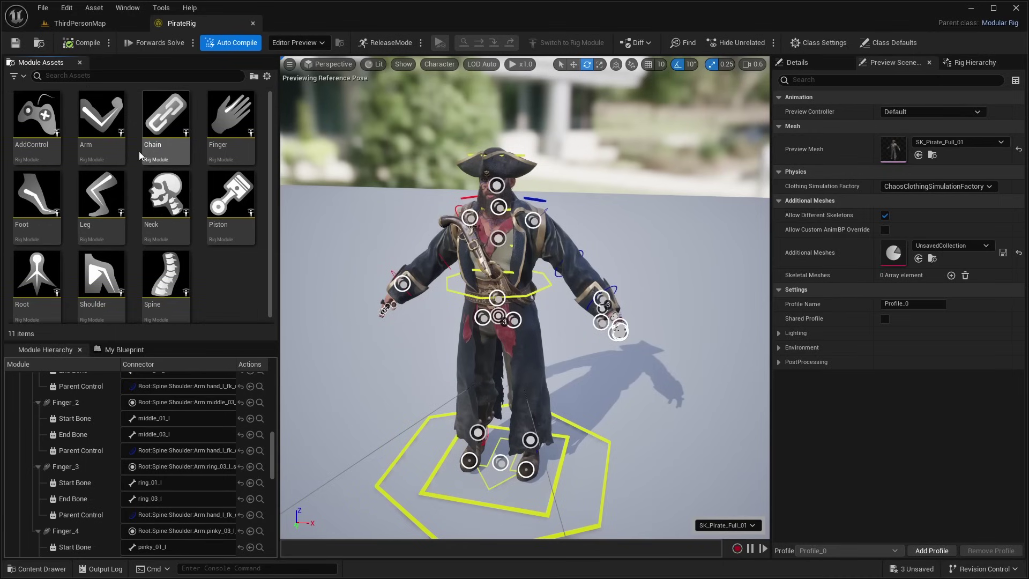
mouse_move(101, 133)
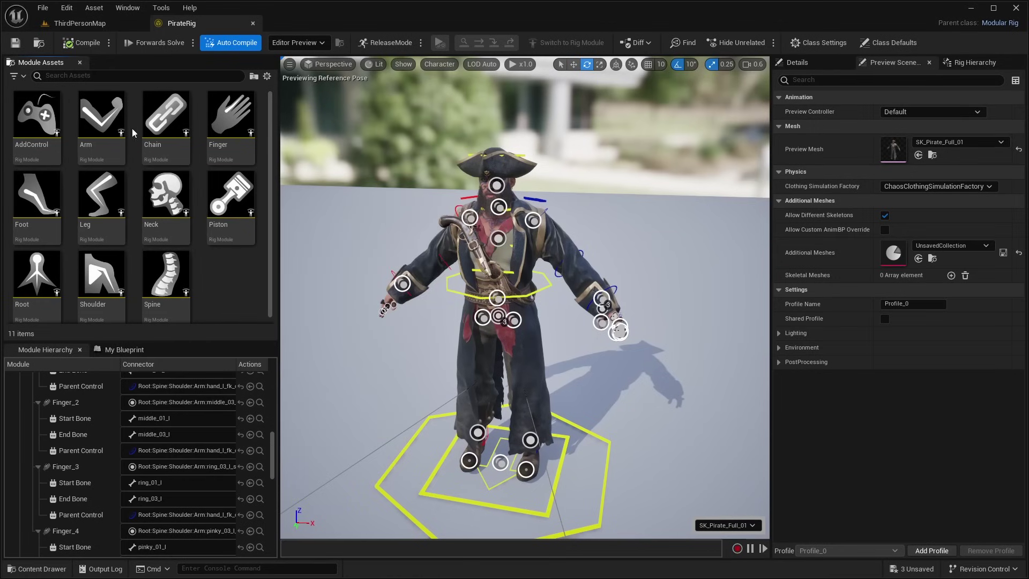
mouse_move(124, 184)
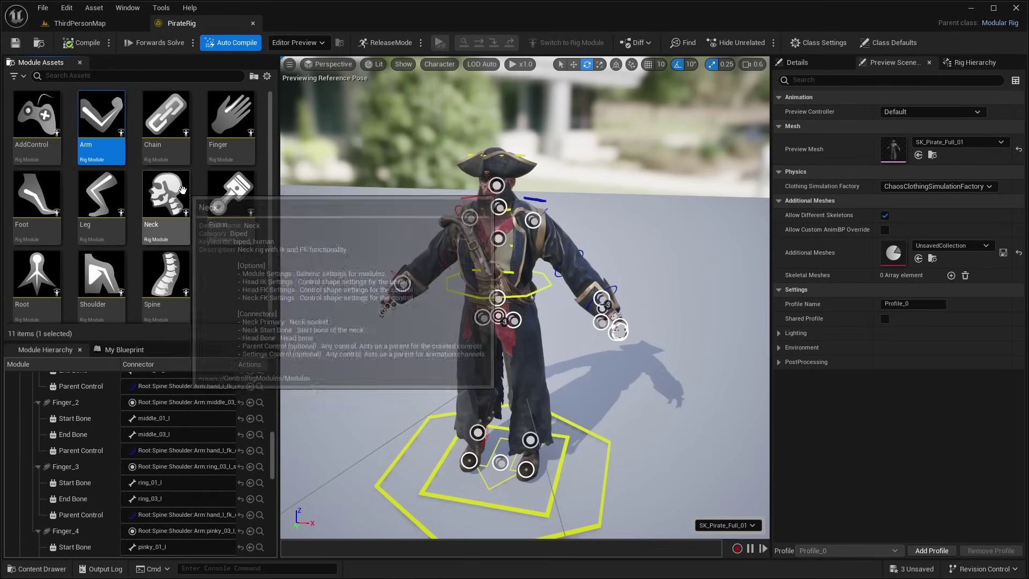
click(180, 190)
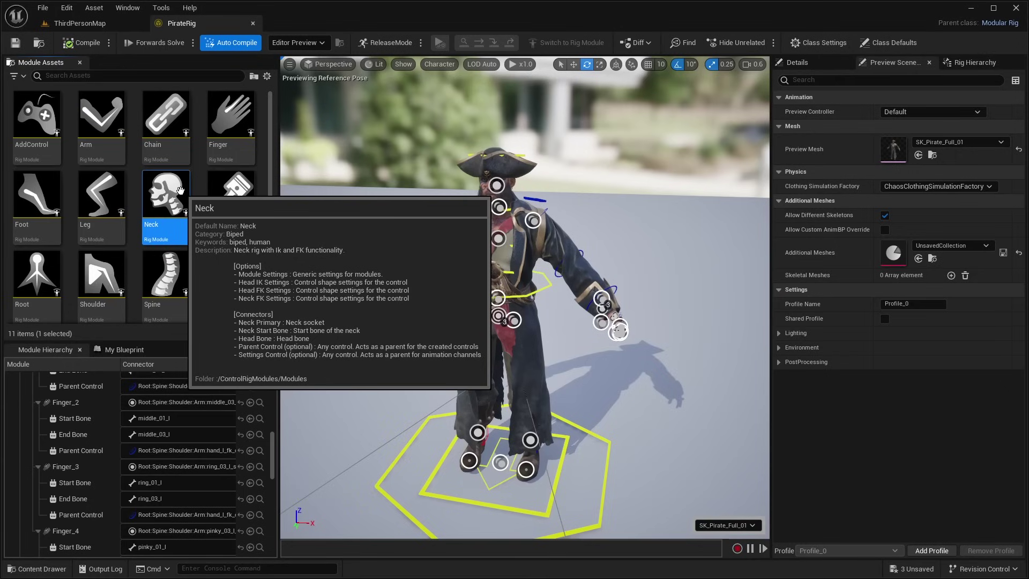
click(232, 259)
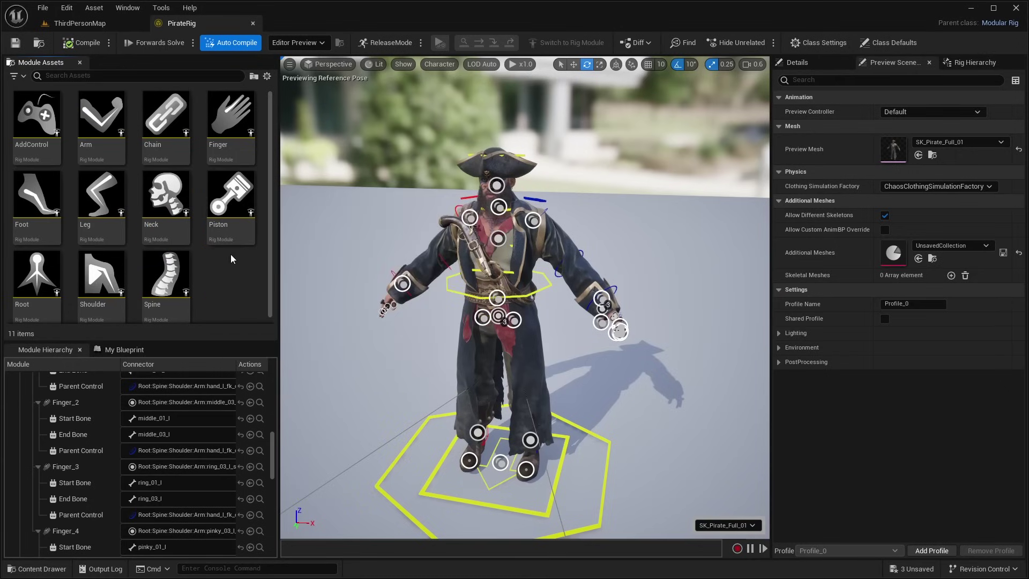